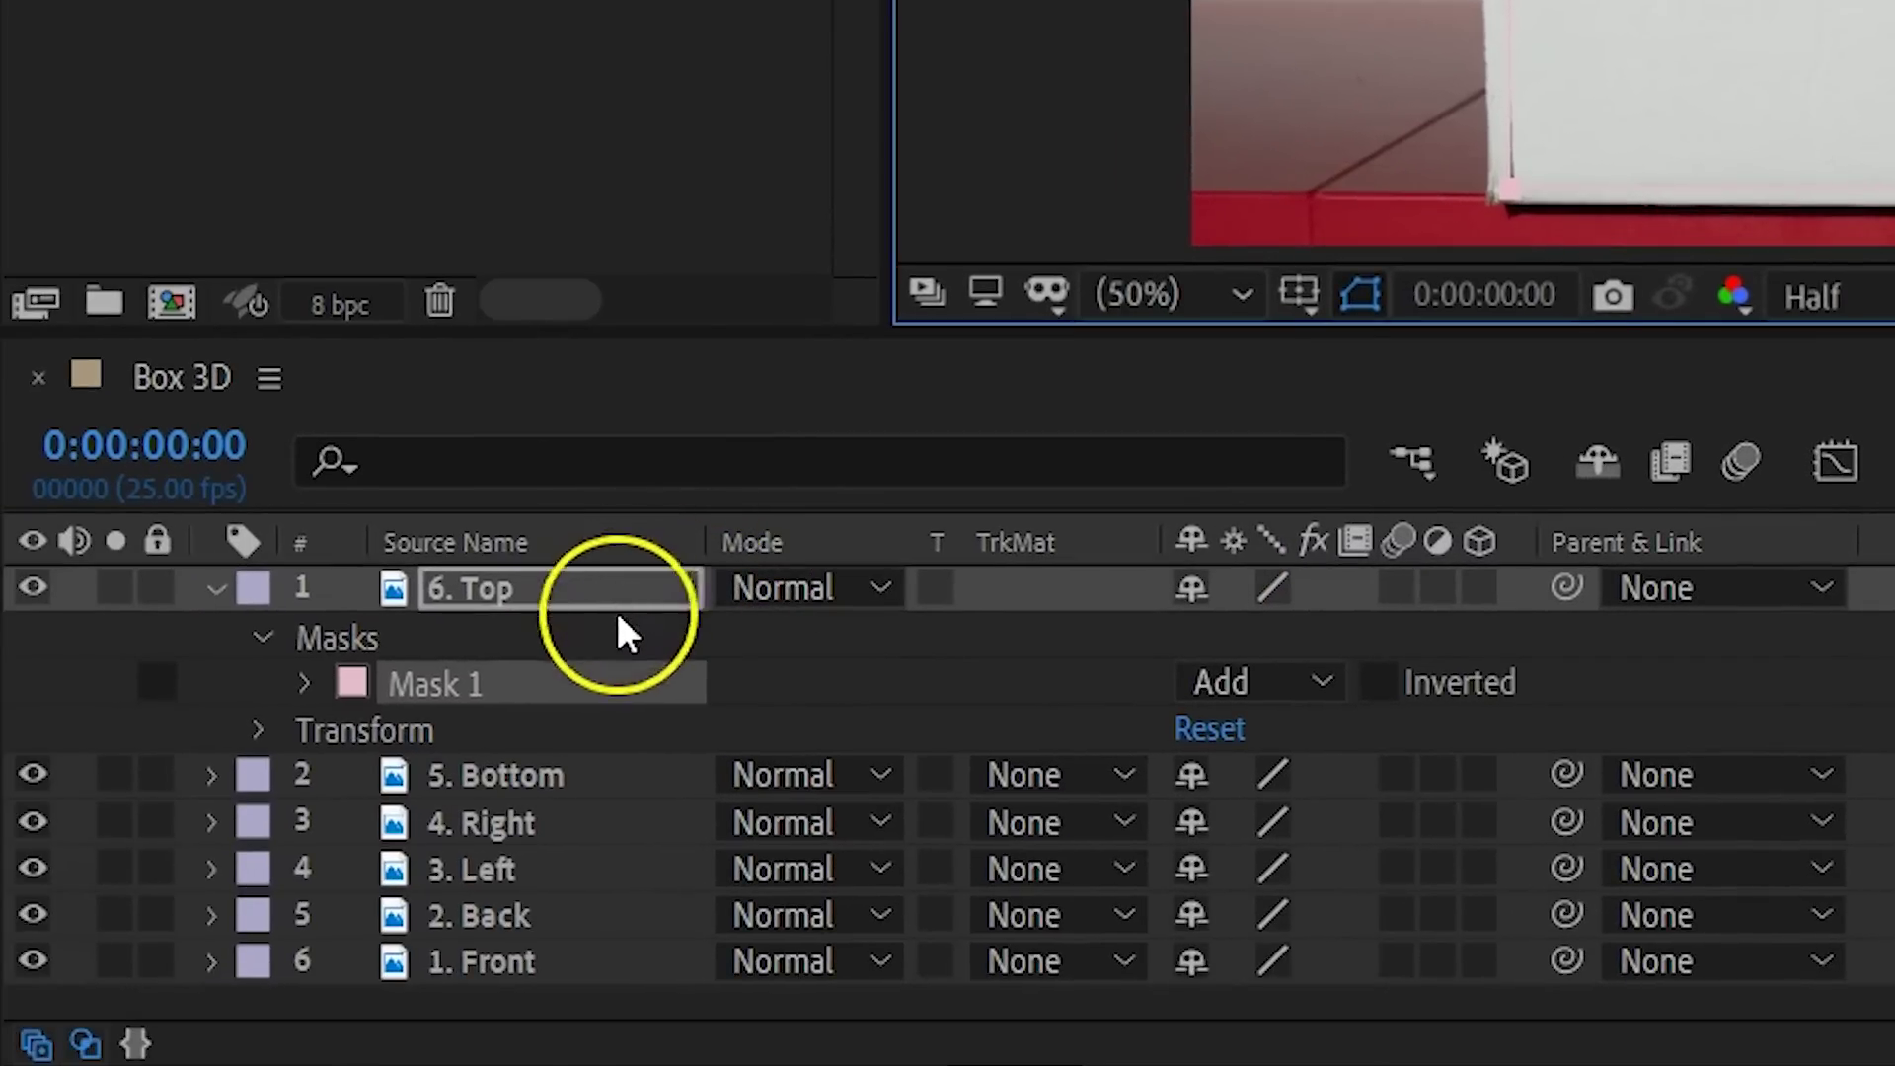
Step: Paste the 6. Top layer's Mask 1 onto the 5. Bottom layer
left_click(540, 784)
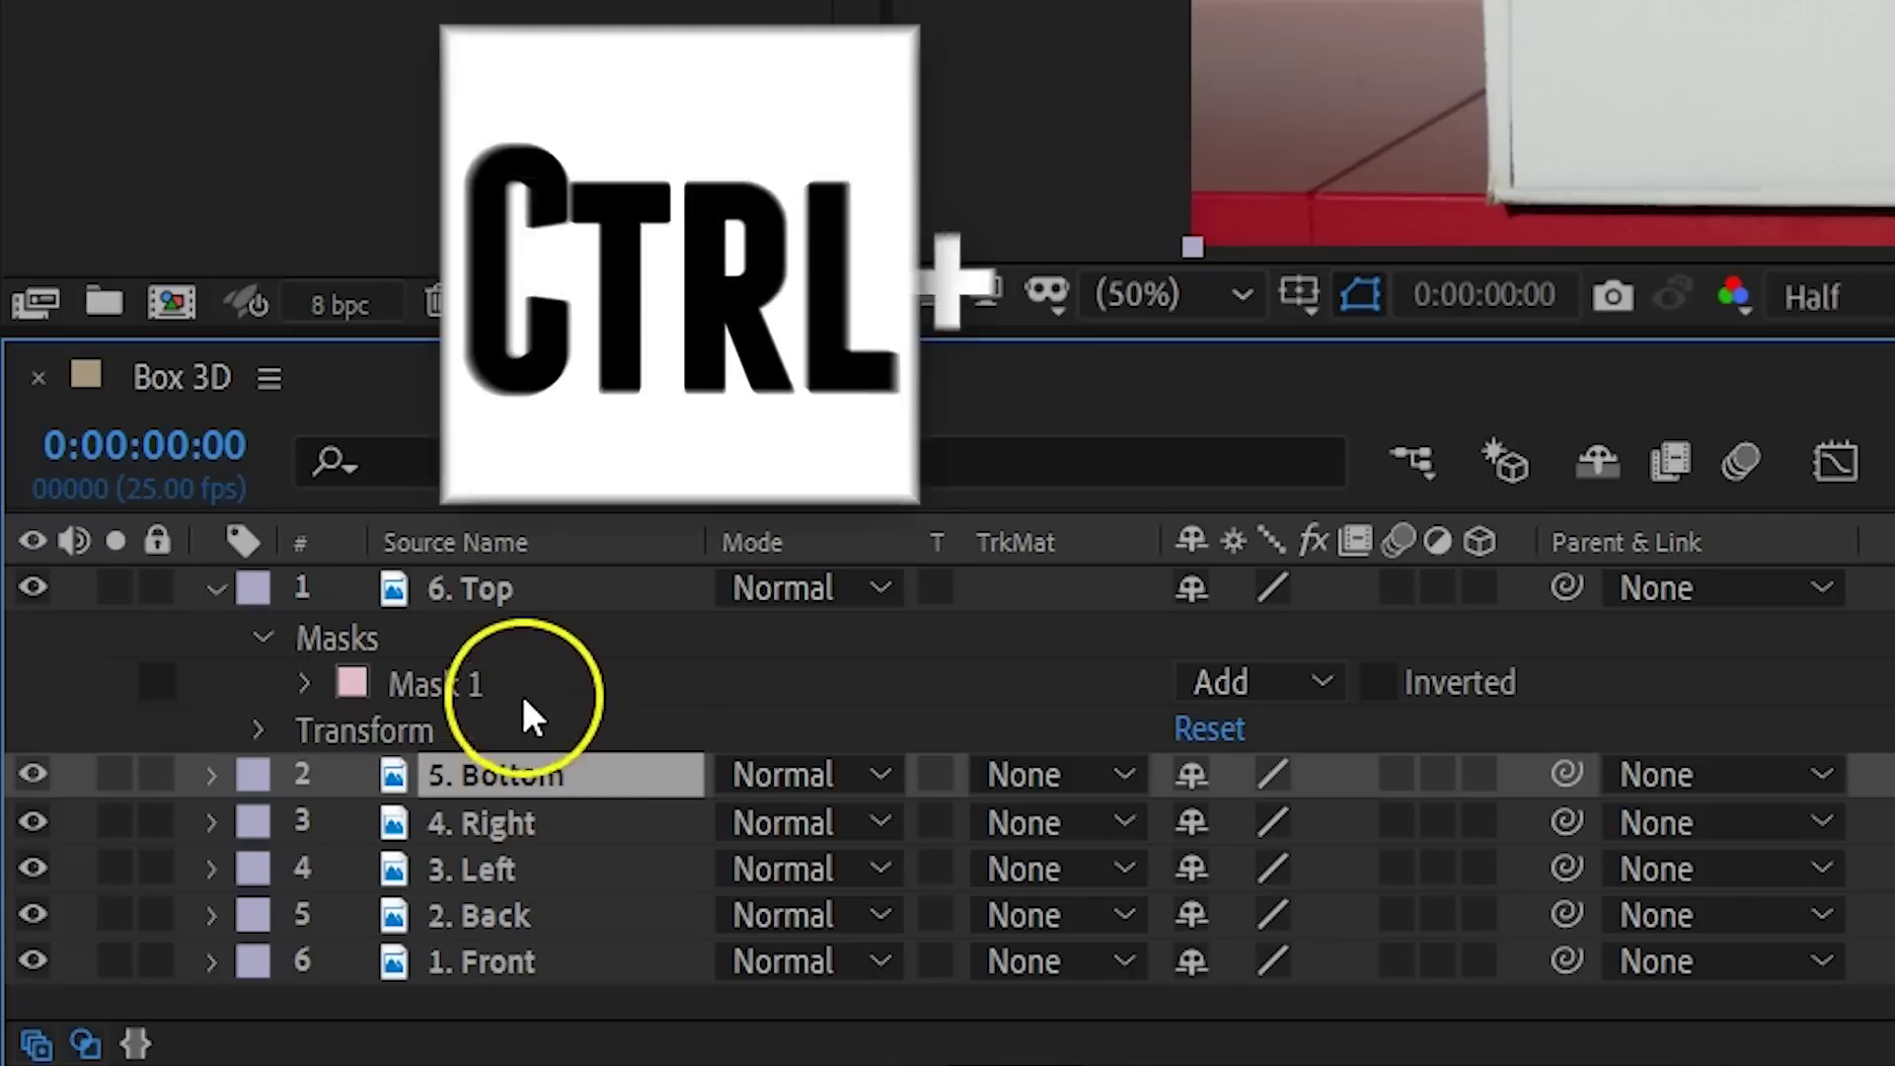
left_click(458, 681)
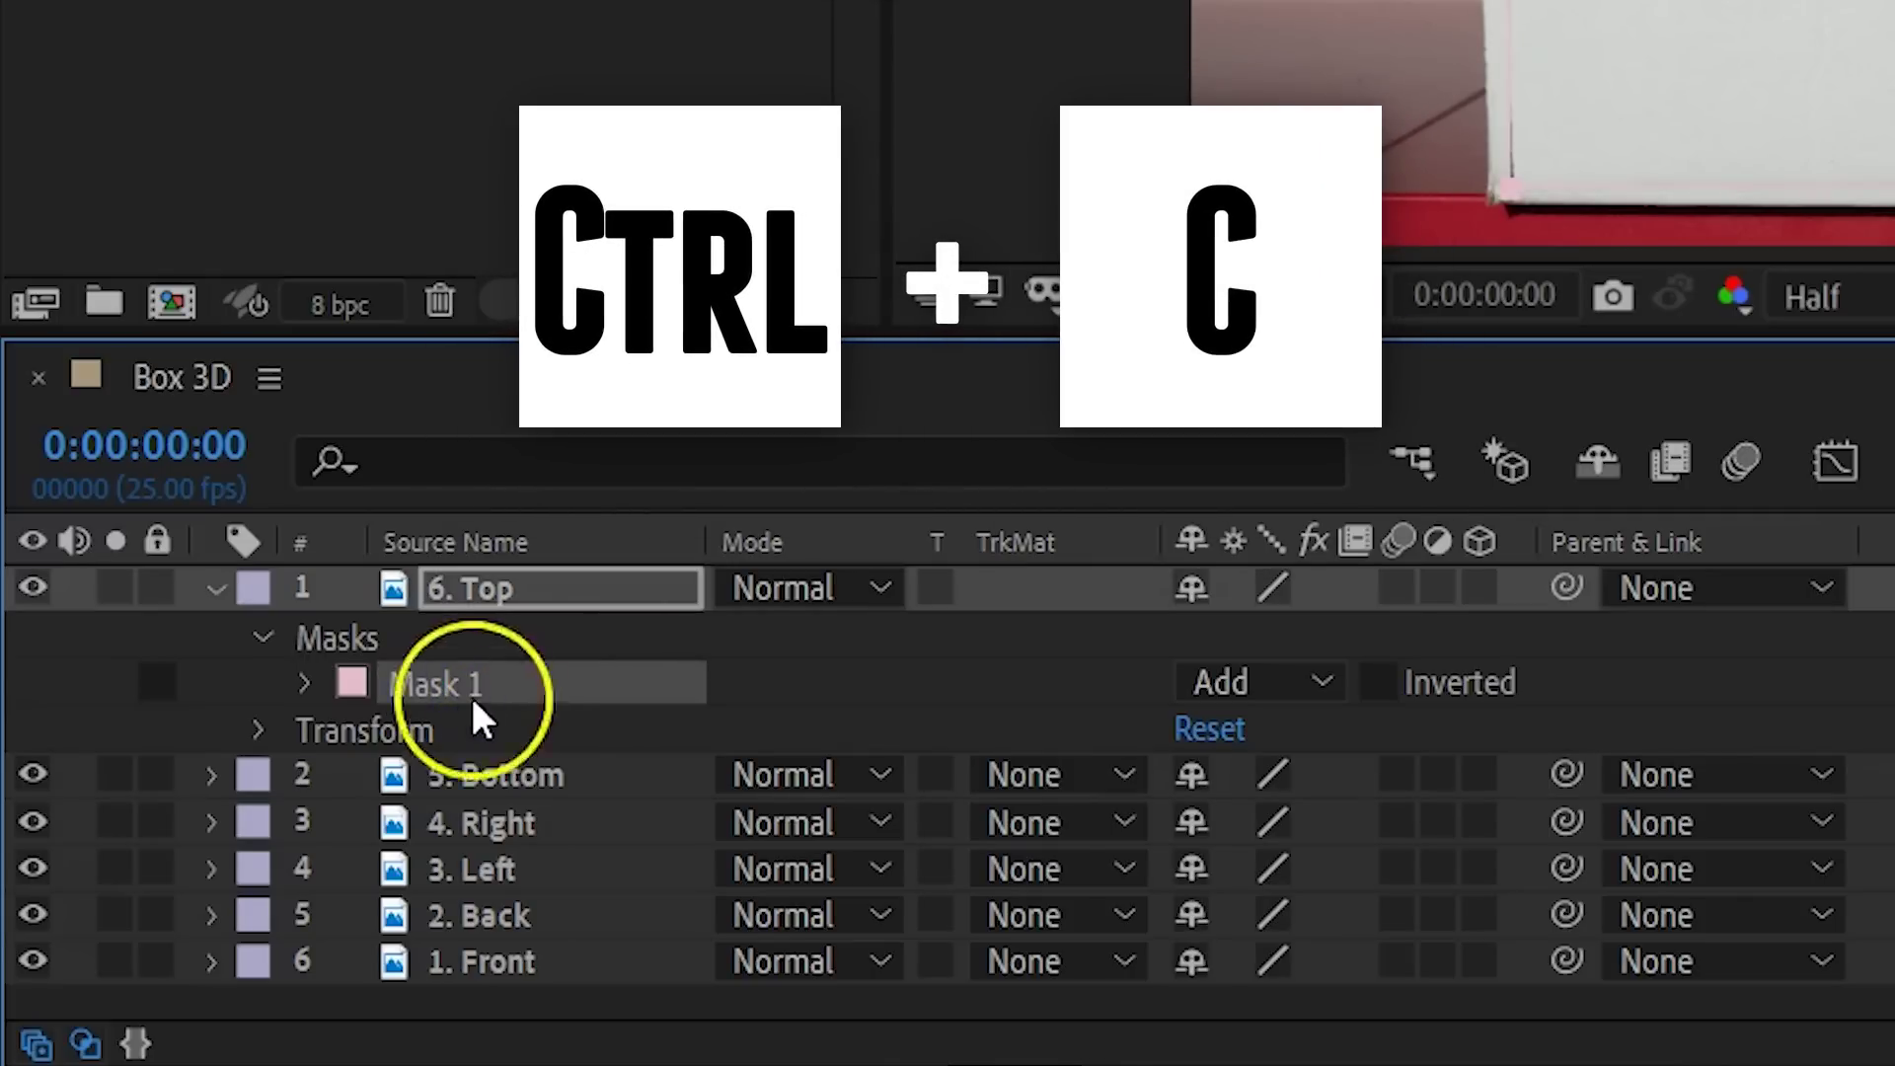
left_click(513, 774)
key("ctrl+v")
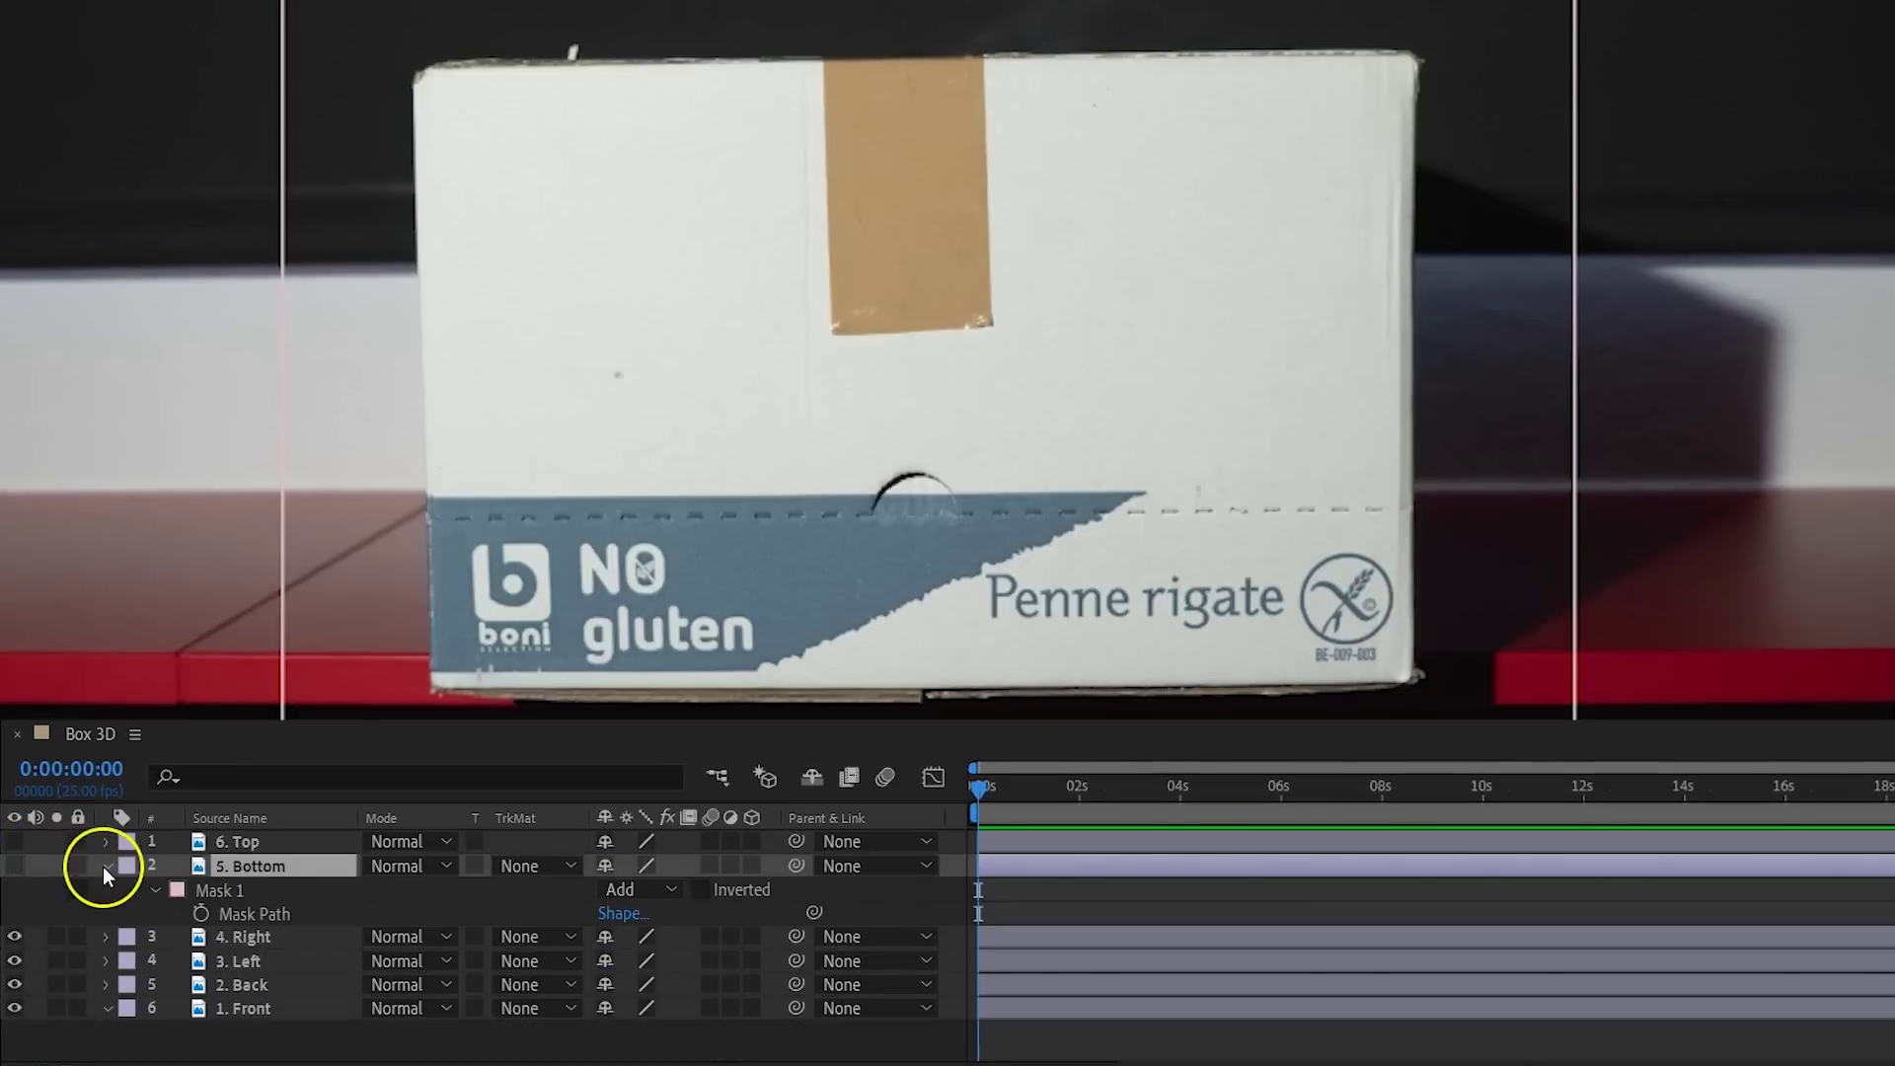
Step: Draw a rectangular mask around the box on 4. Right and apply it to 3. Left
left_click(237, 889)
mouse_move(448, 705)
left_mouse_down()
mouse_move(440, 596)
mouse_move(918, 21)
mouse_move(1423, 62)
left_mouse_up()
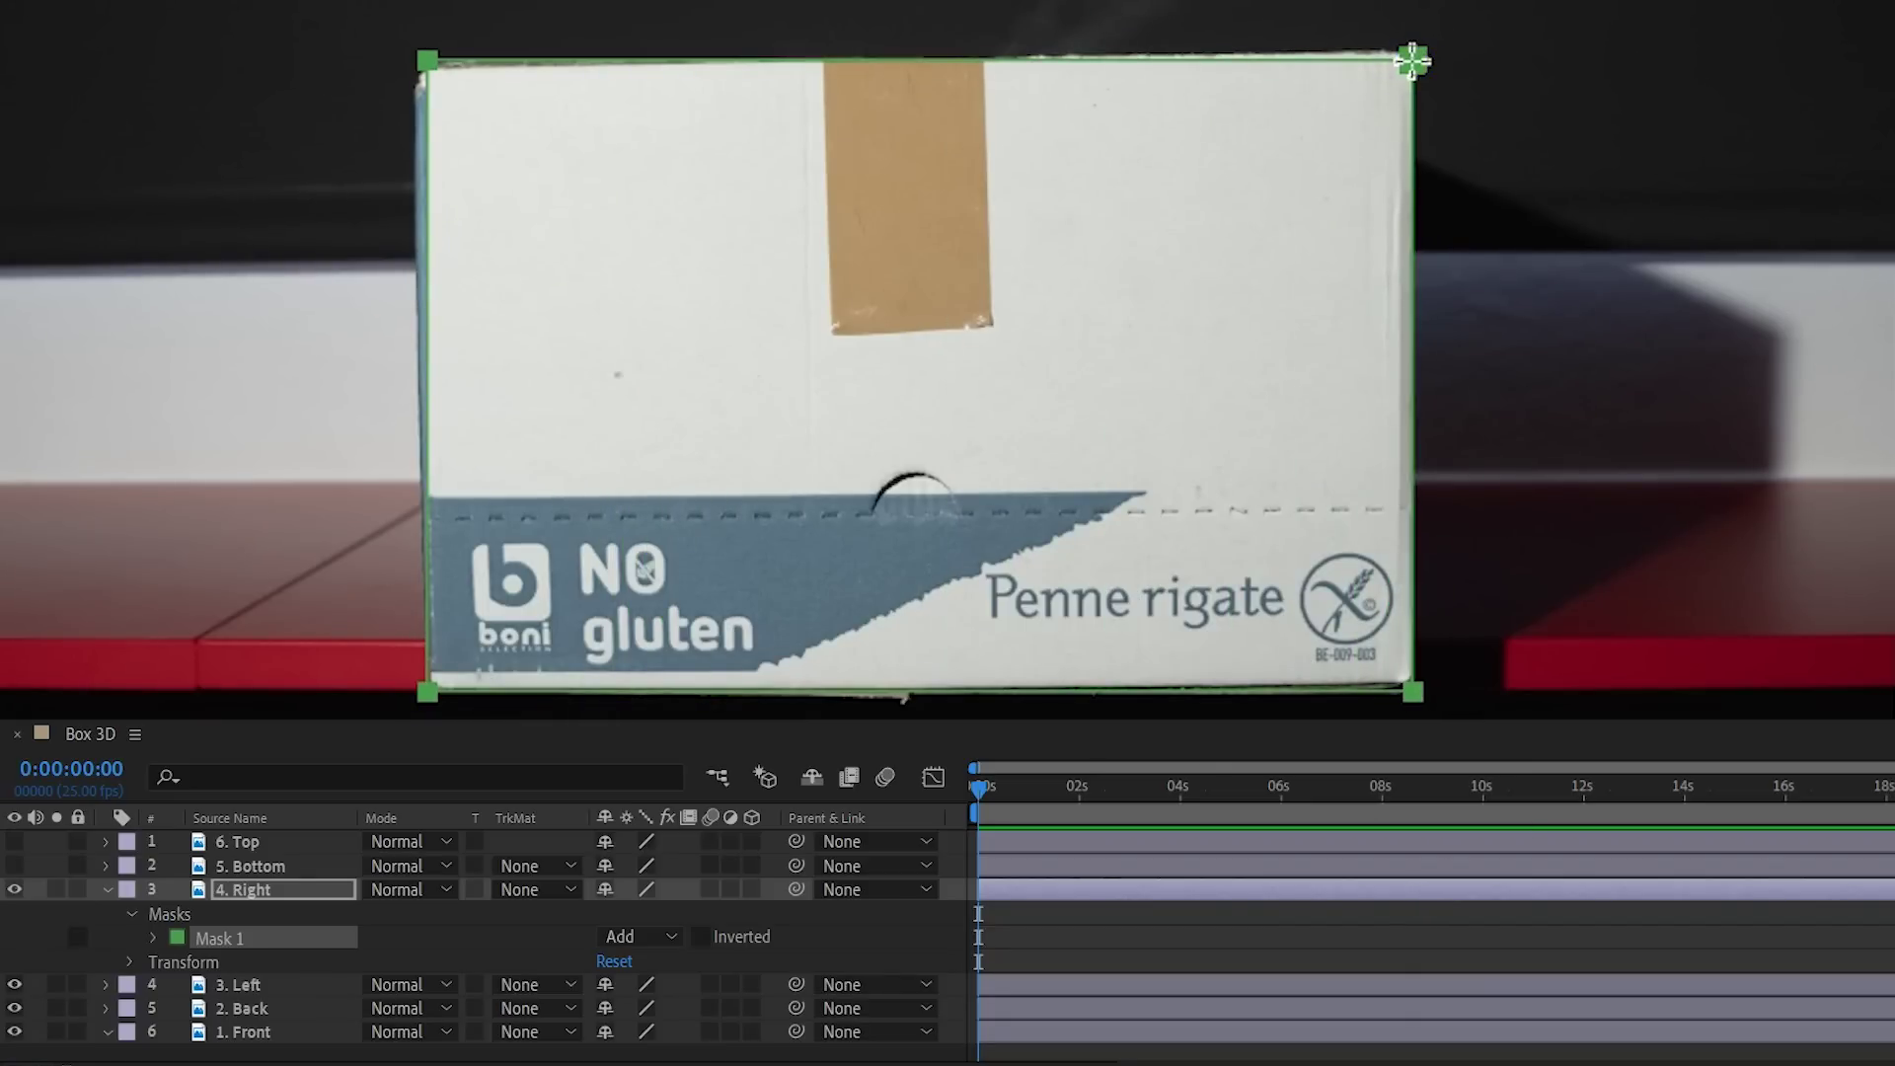
left_click(250, 985)
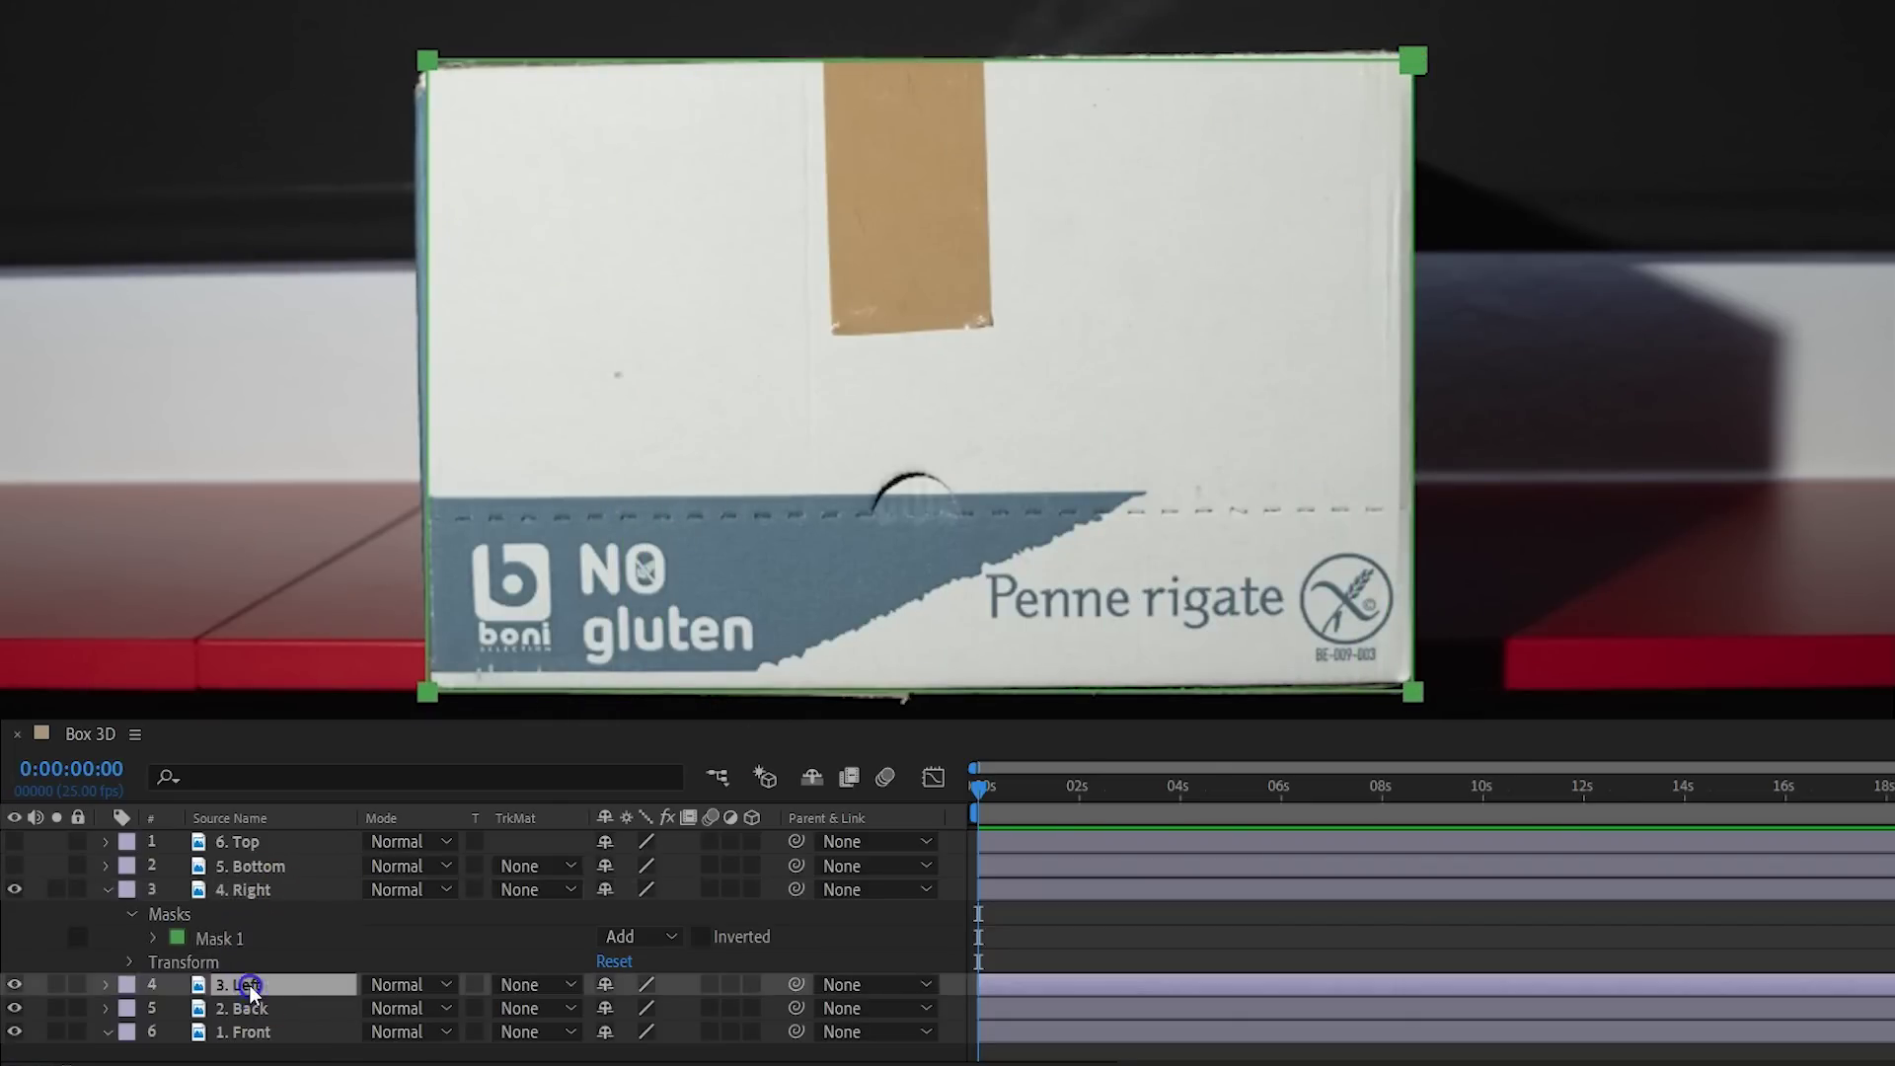
key("m")
left_click(14, 888)
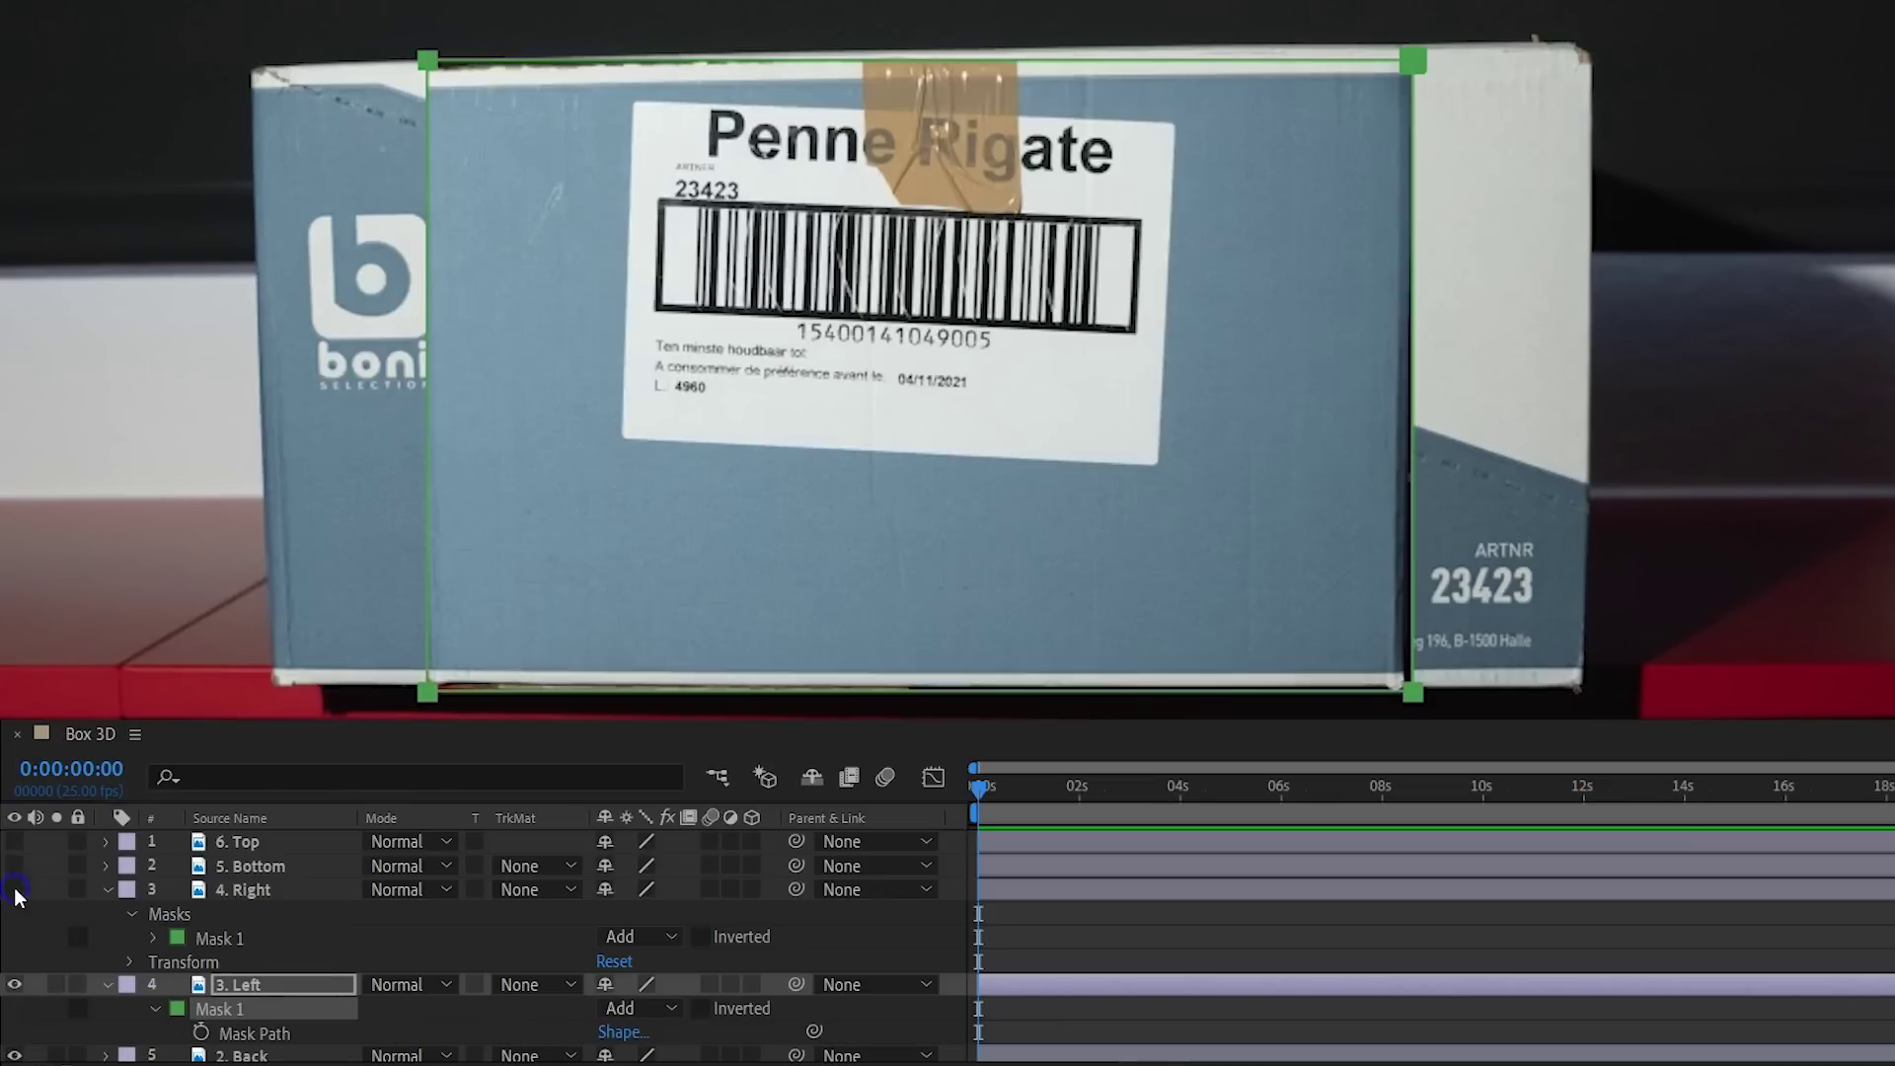
left_click(14, 984)
Step: Draw a rectangular mask on 2. Back and paste it onto 1. Front
left_click(106, 889)
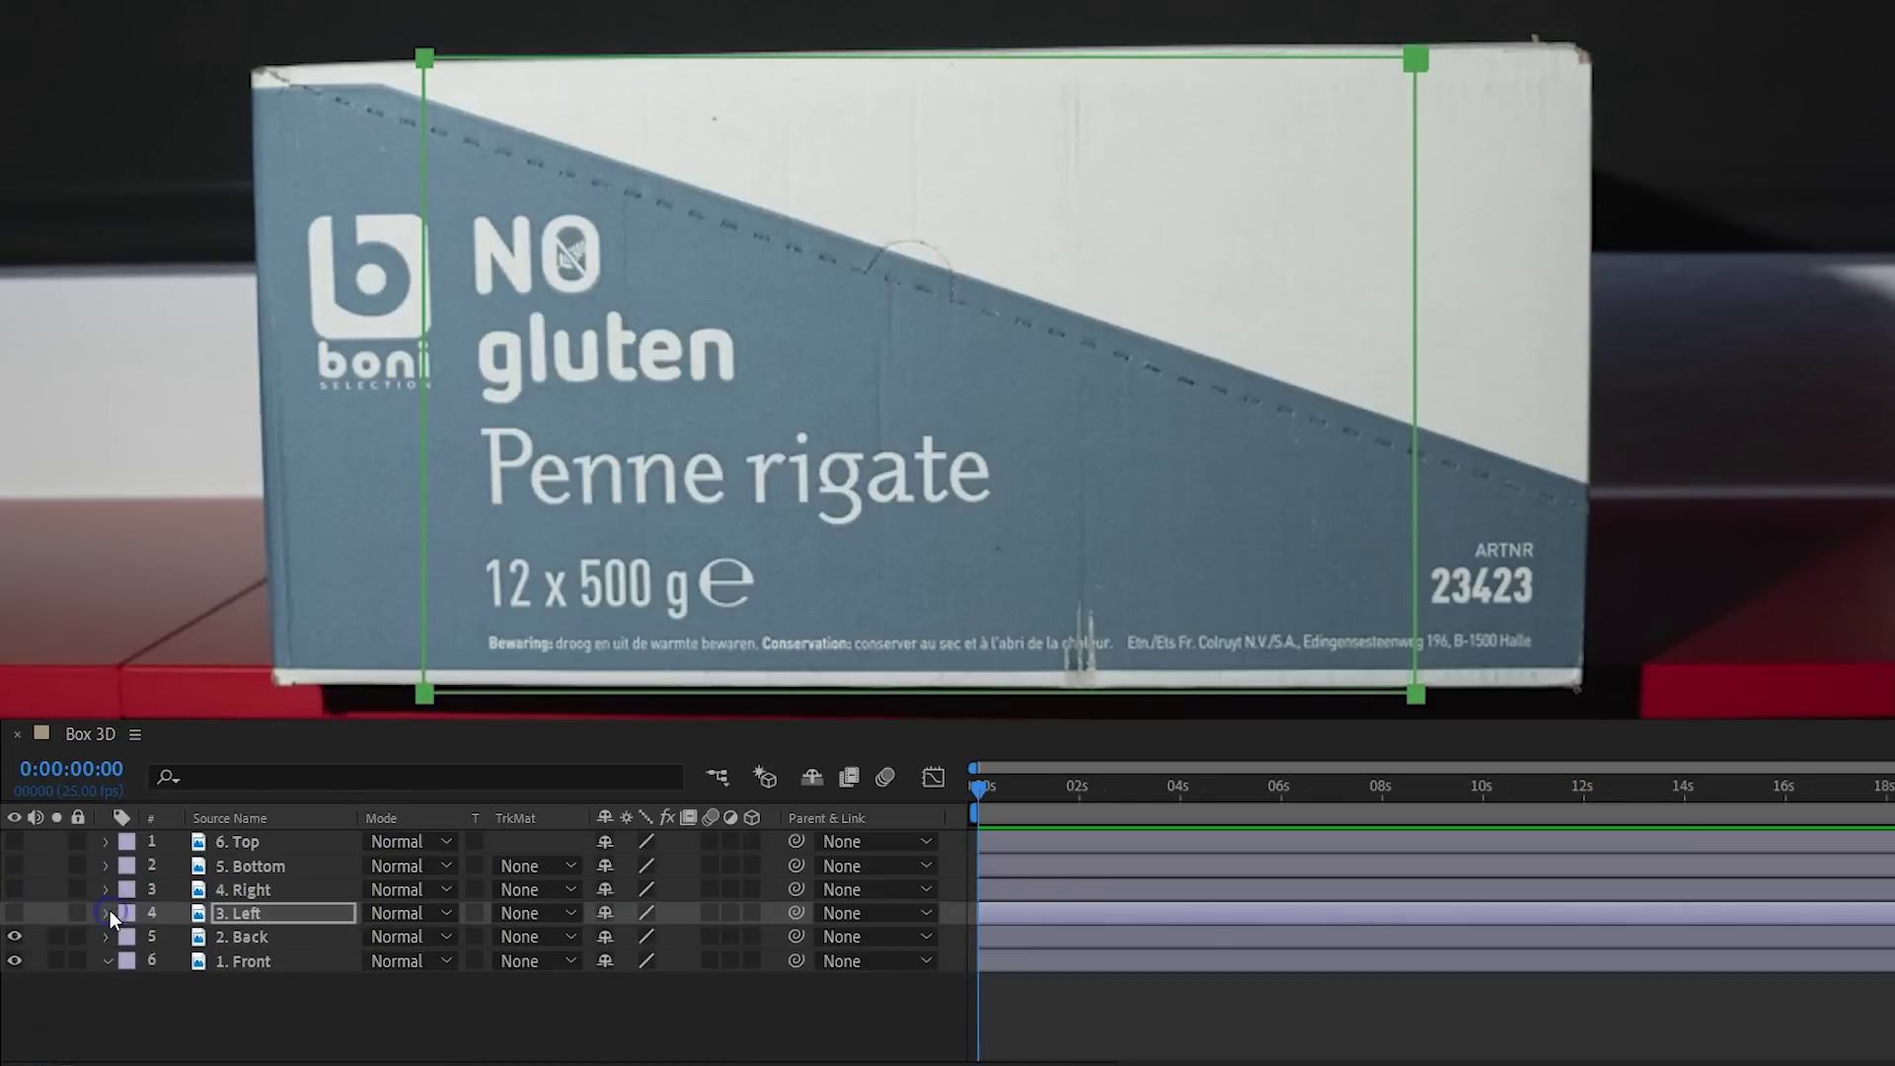
key("ctrl+Down")
mouse_move(273, 683)
left_mouse_down()
mouse_move(1688, 38)
mouse_move(1579, 67)
left_mouse_up()
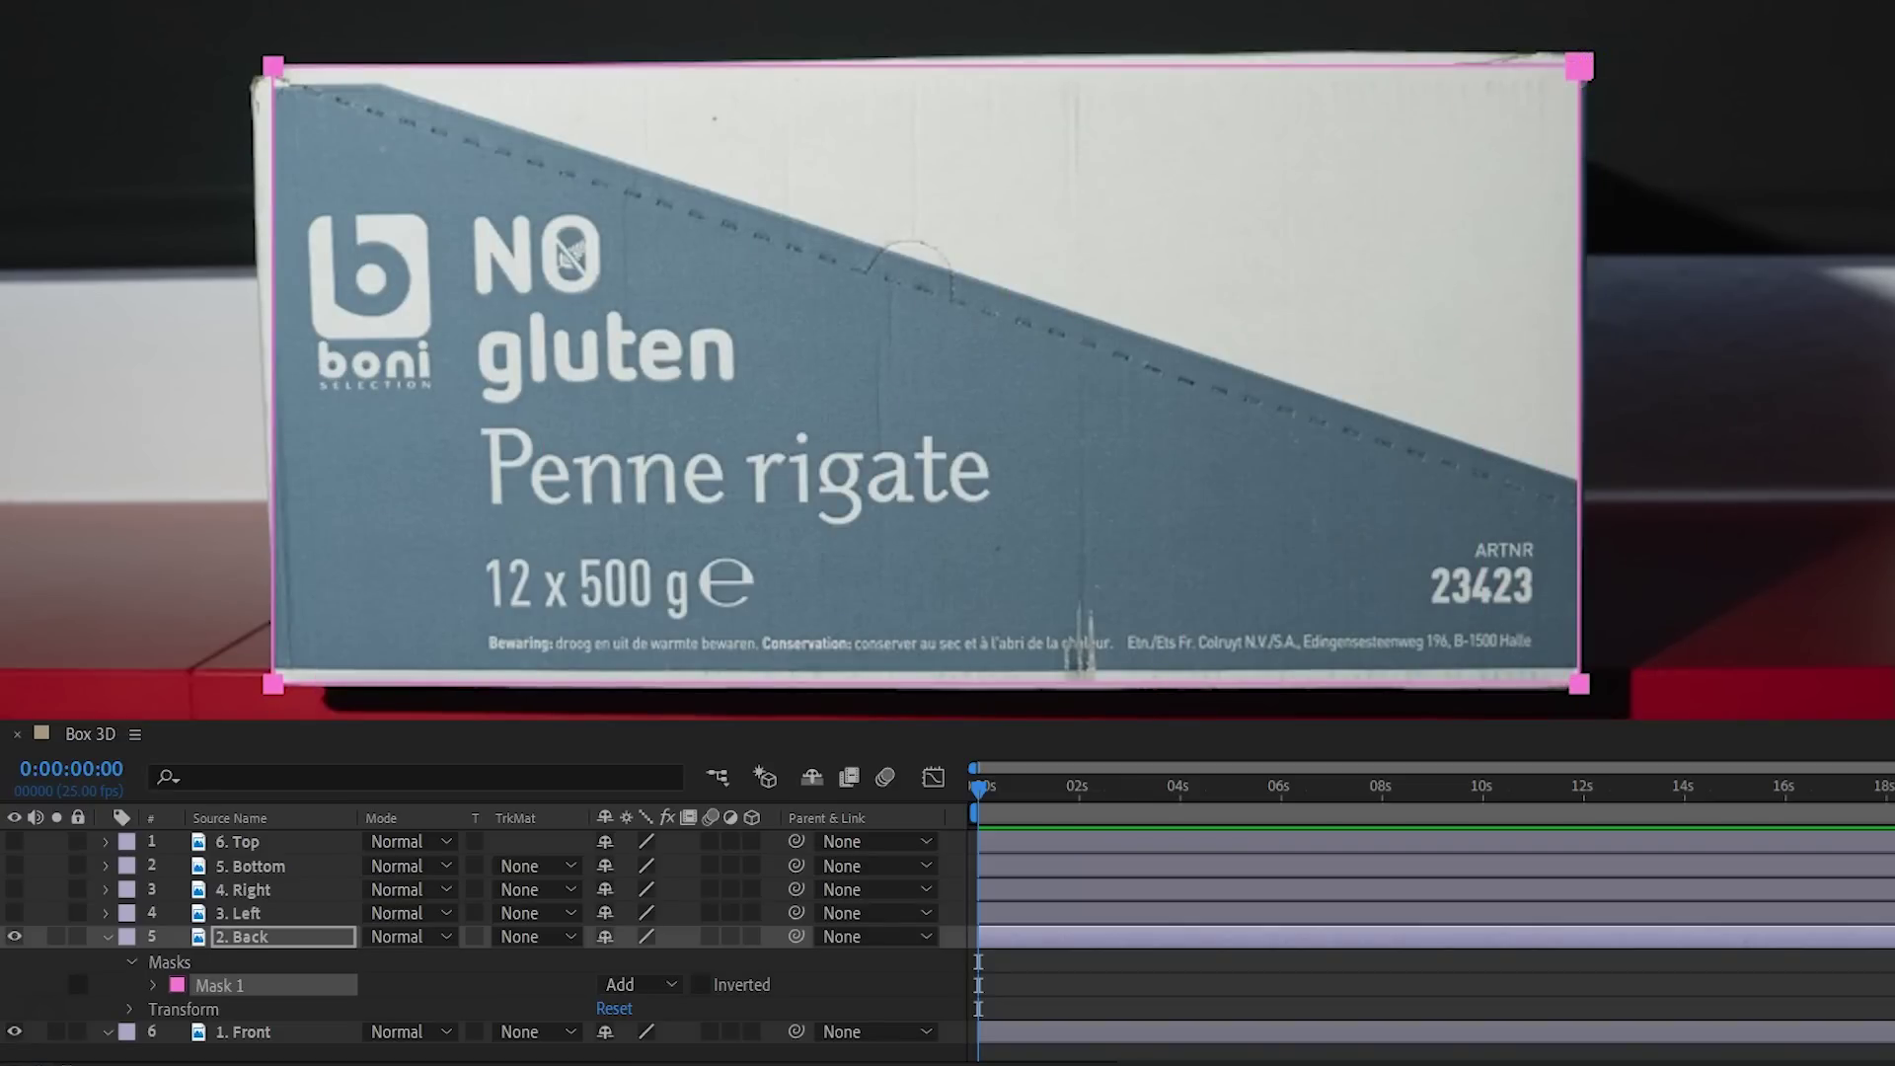
left_click(258, 1032)
key("ctrl+v")
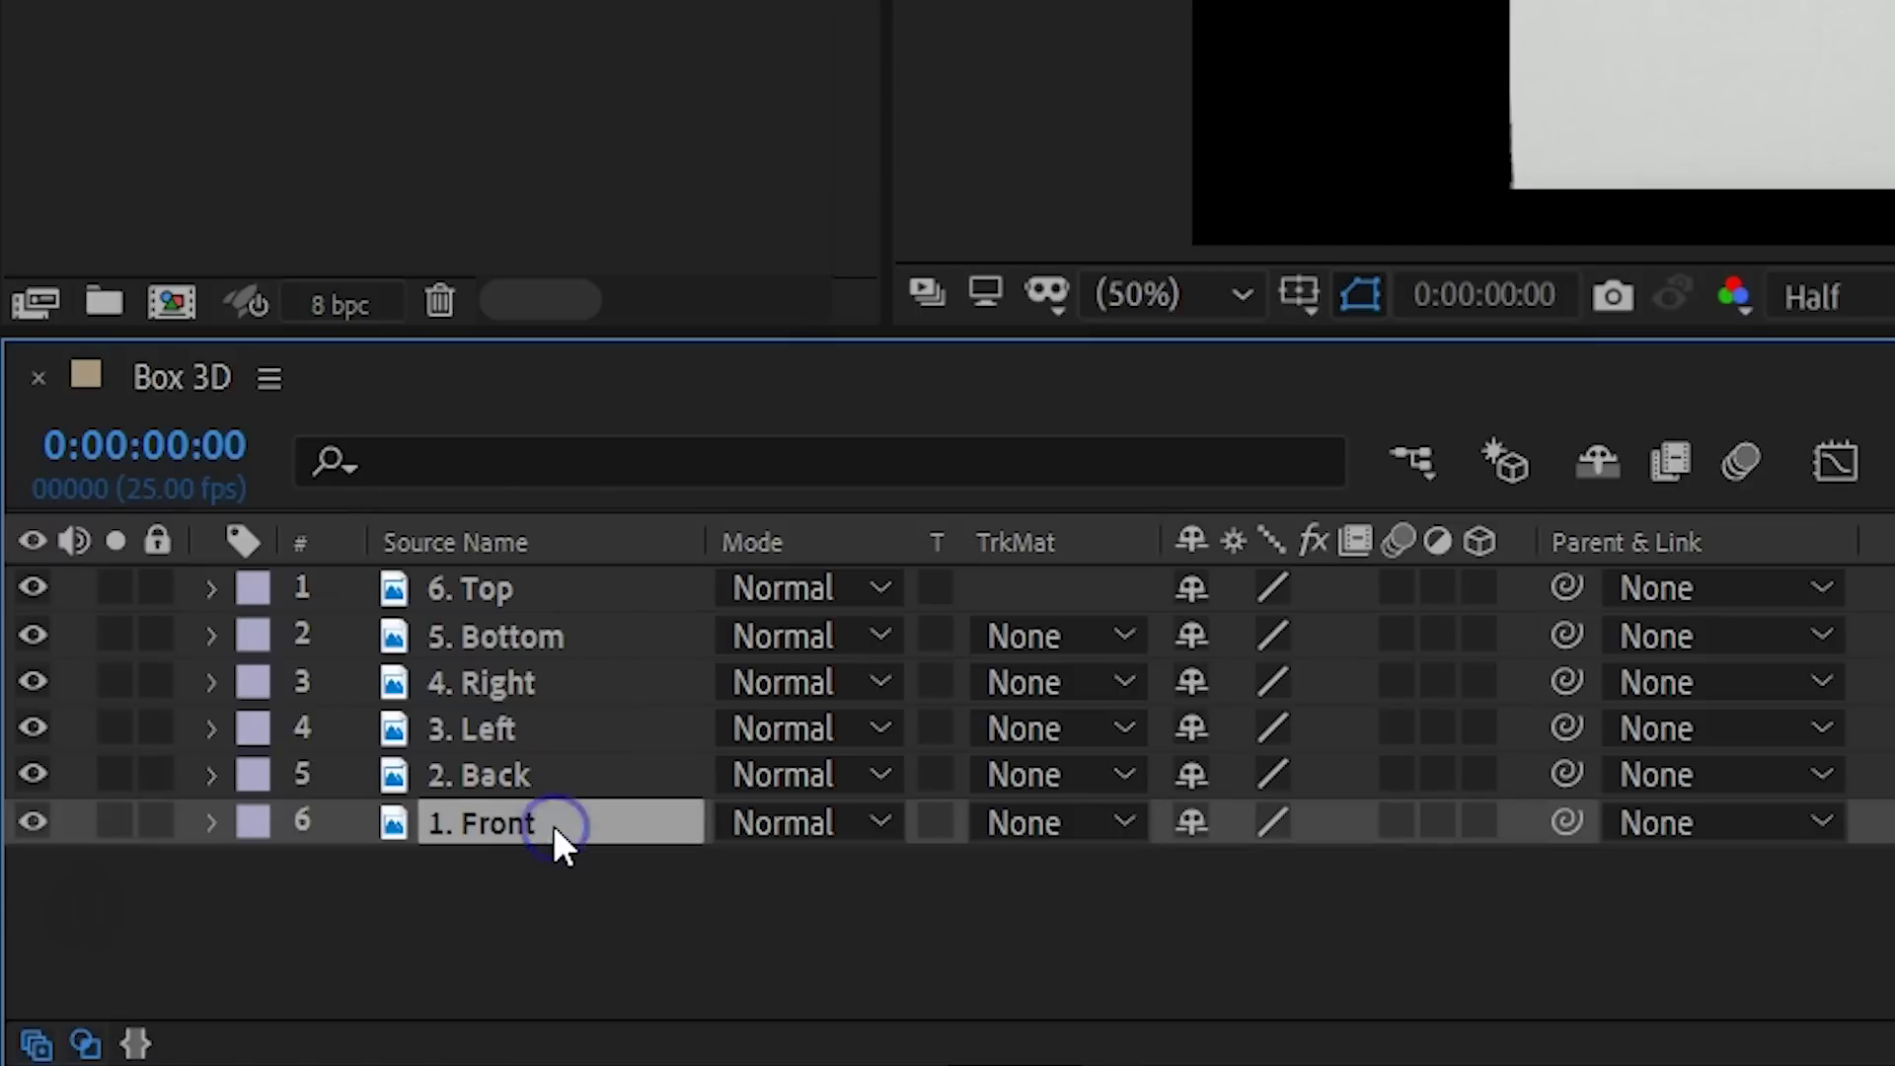
Step: Make all six faces 3D layers and position them into a box using 4 Views
left_click(516, 594, "shift")
left_click(1478, 589)
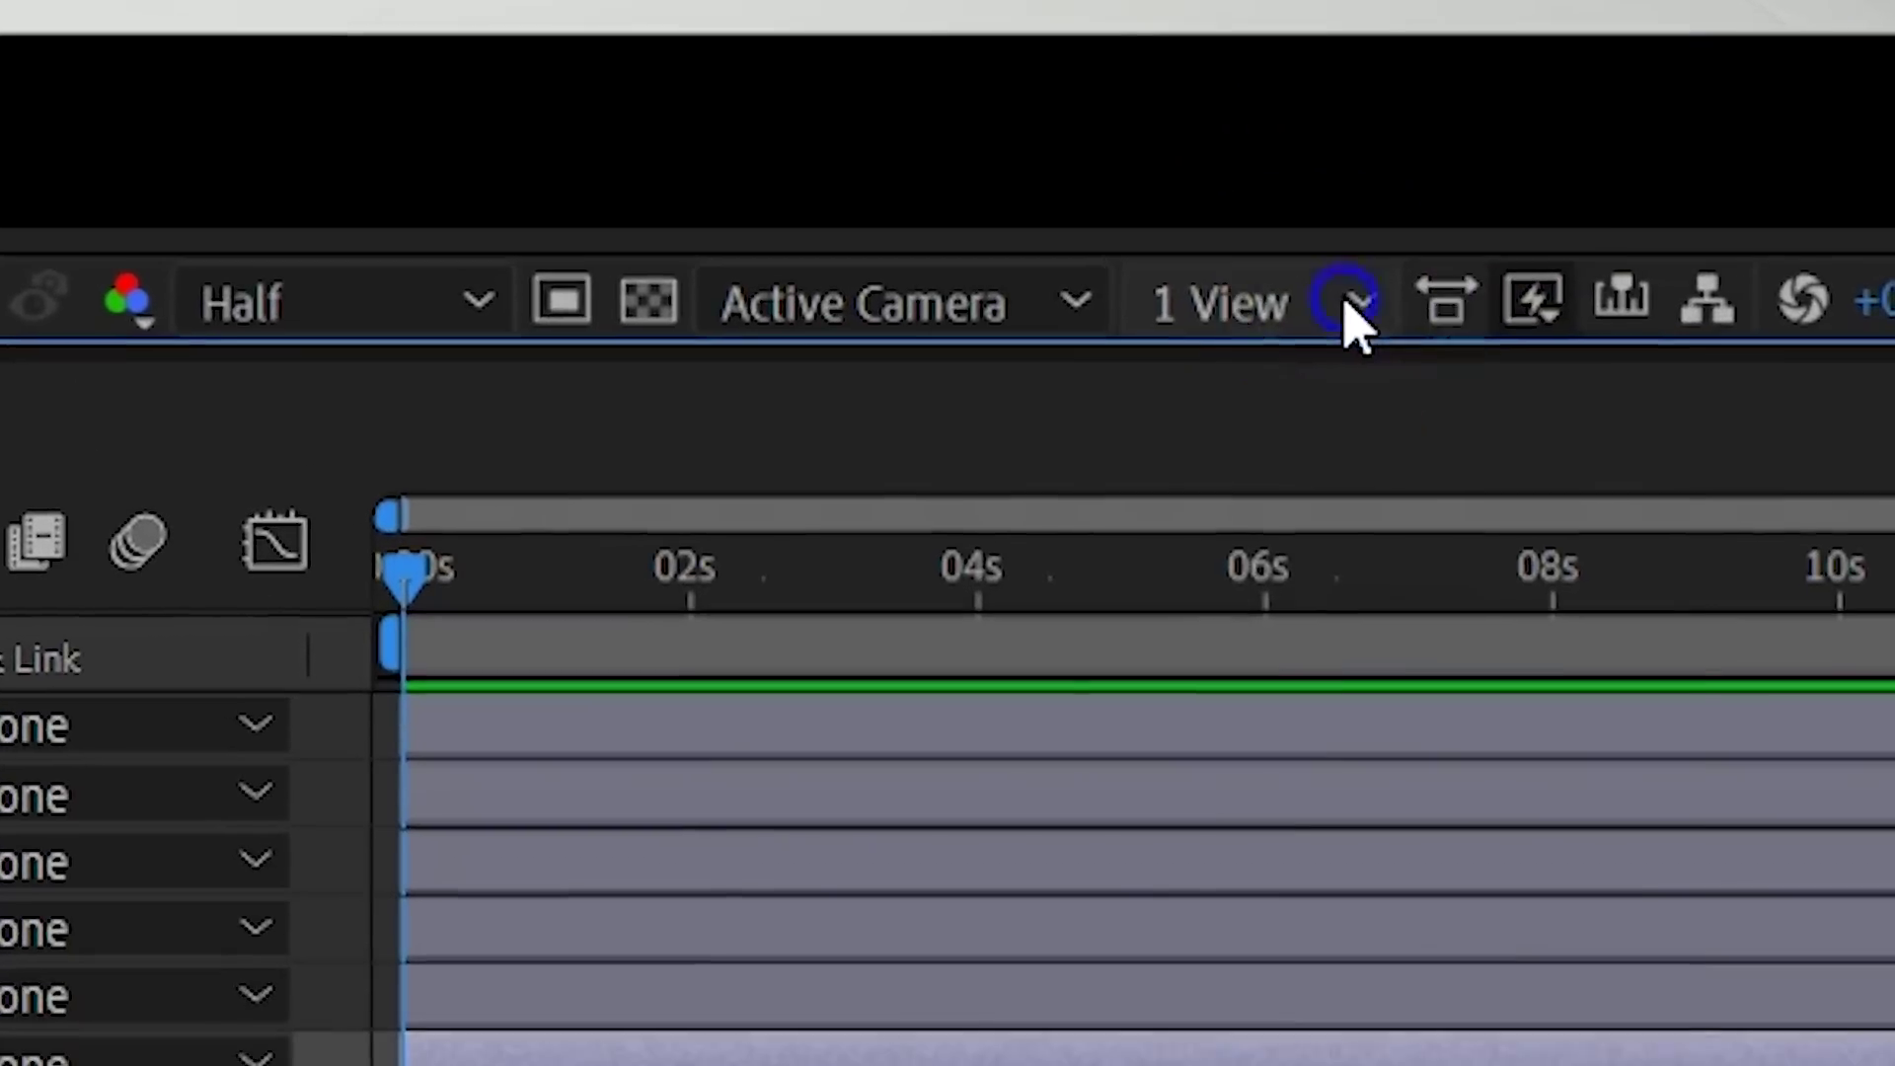
left_click(1357, 314)
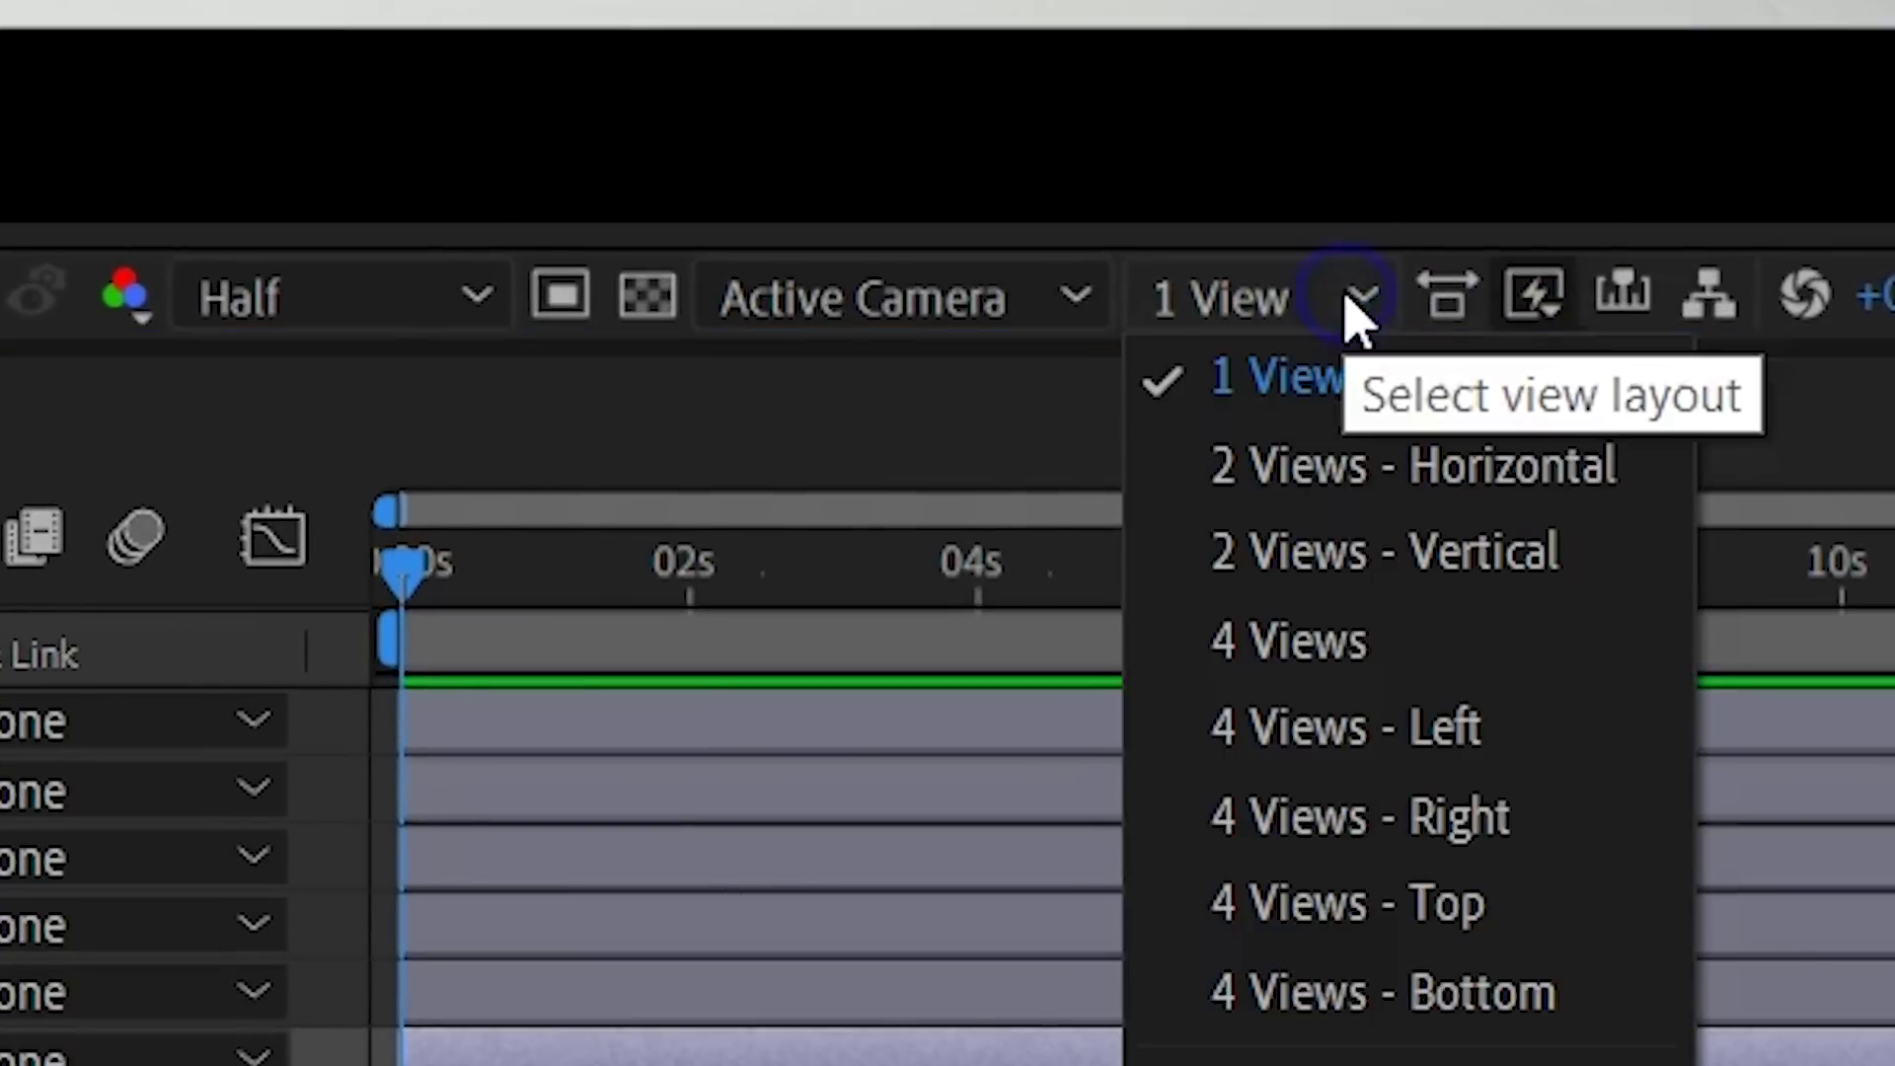
left_click(1524, 631)
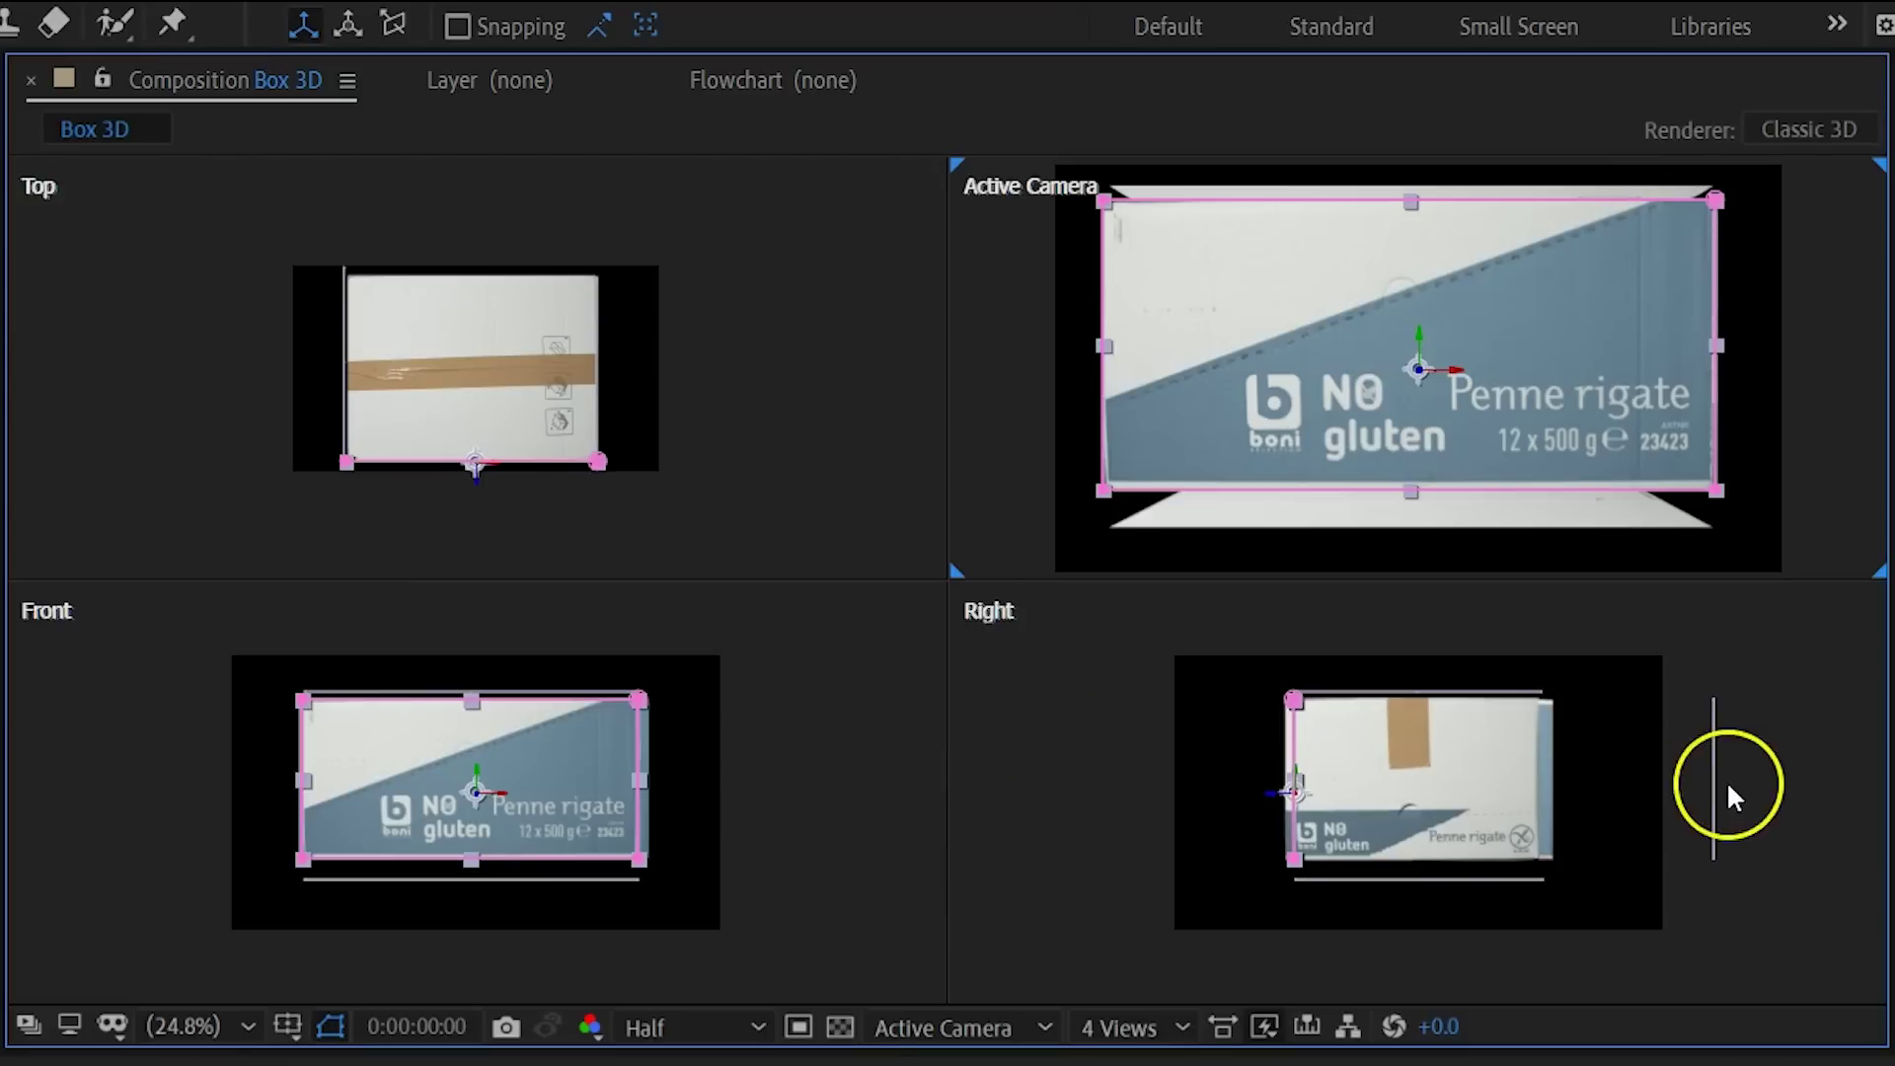
left_click_drag(1717, 780, 1573, 782)
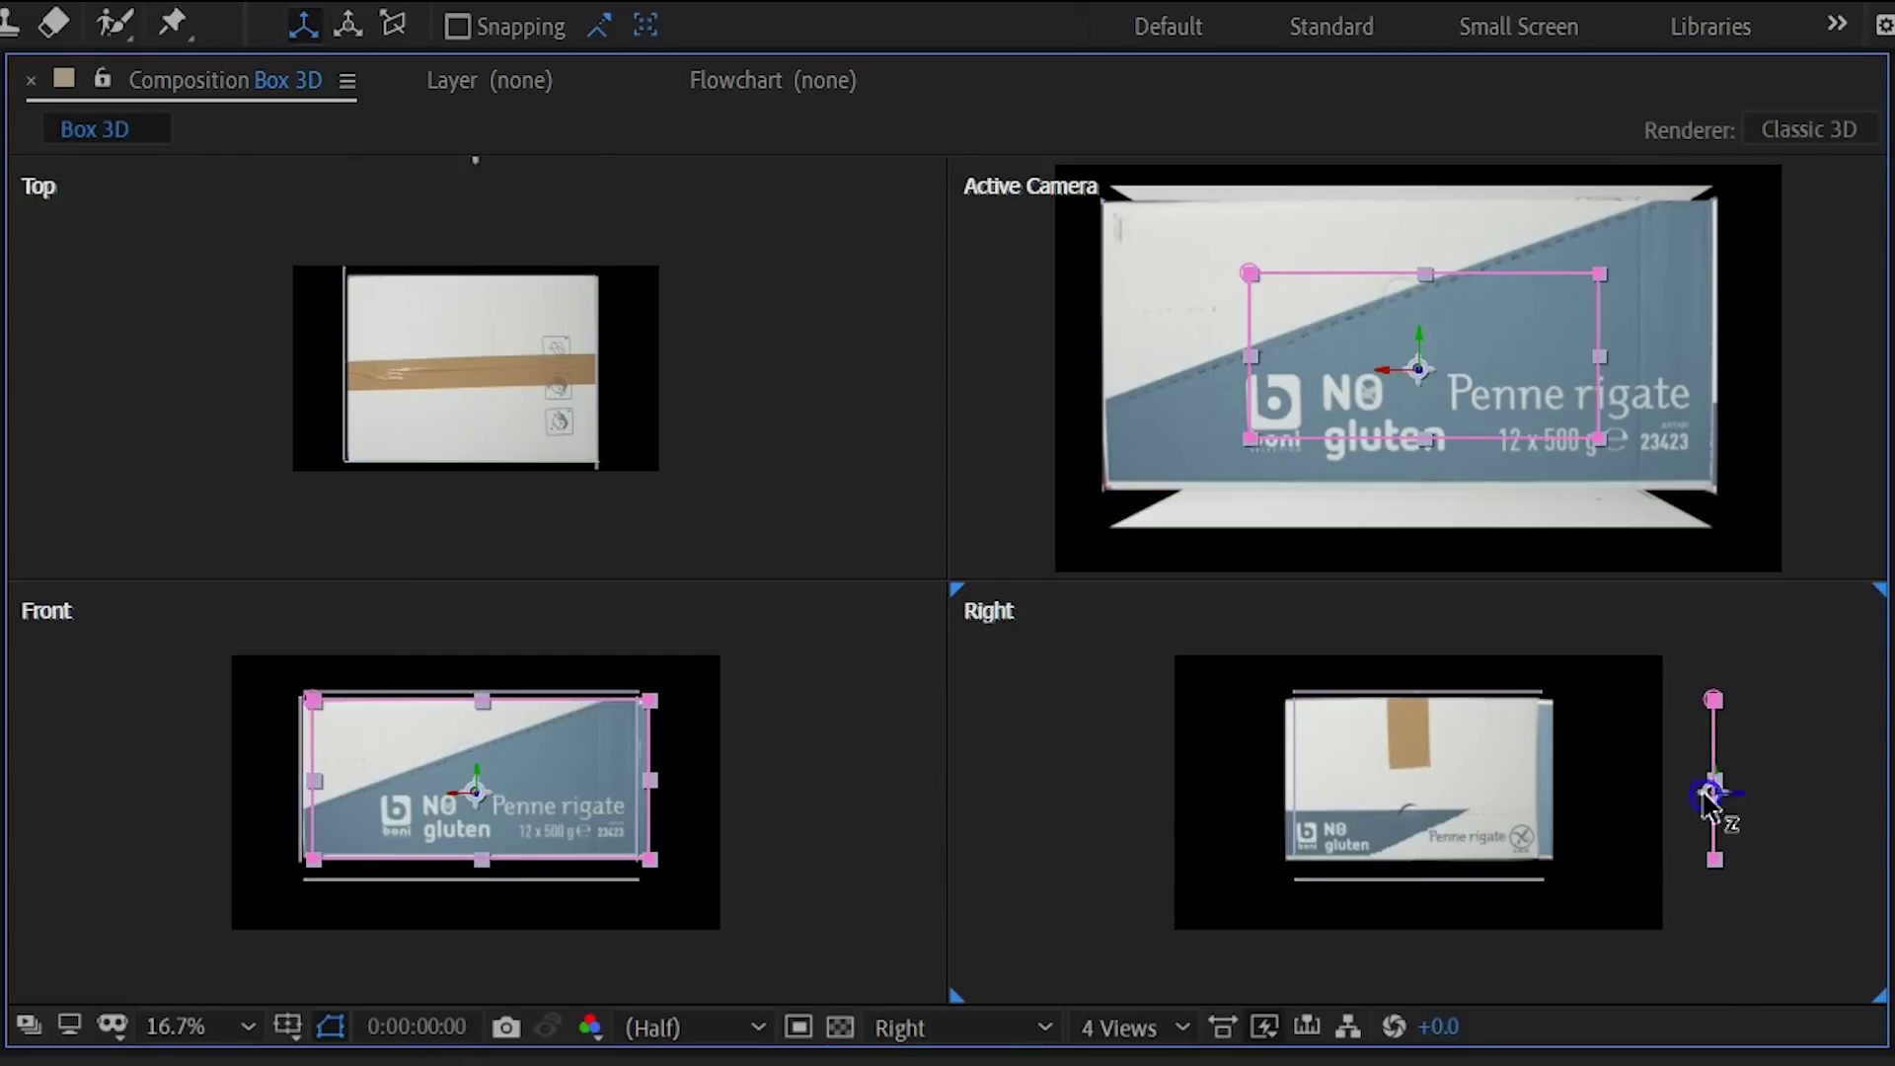
left_click_drag(1419, 882, 1422, 681)
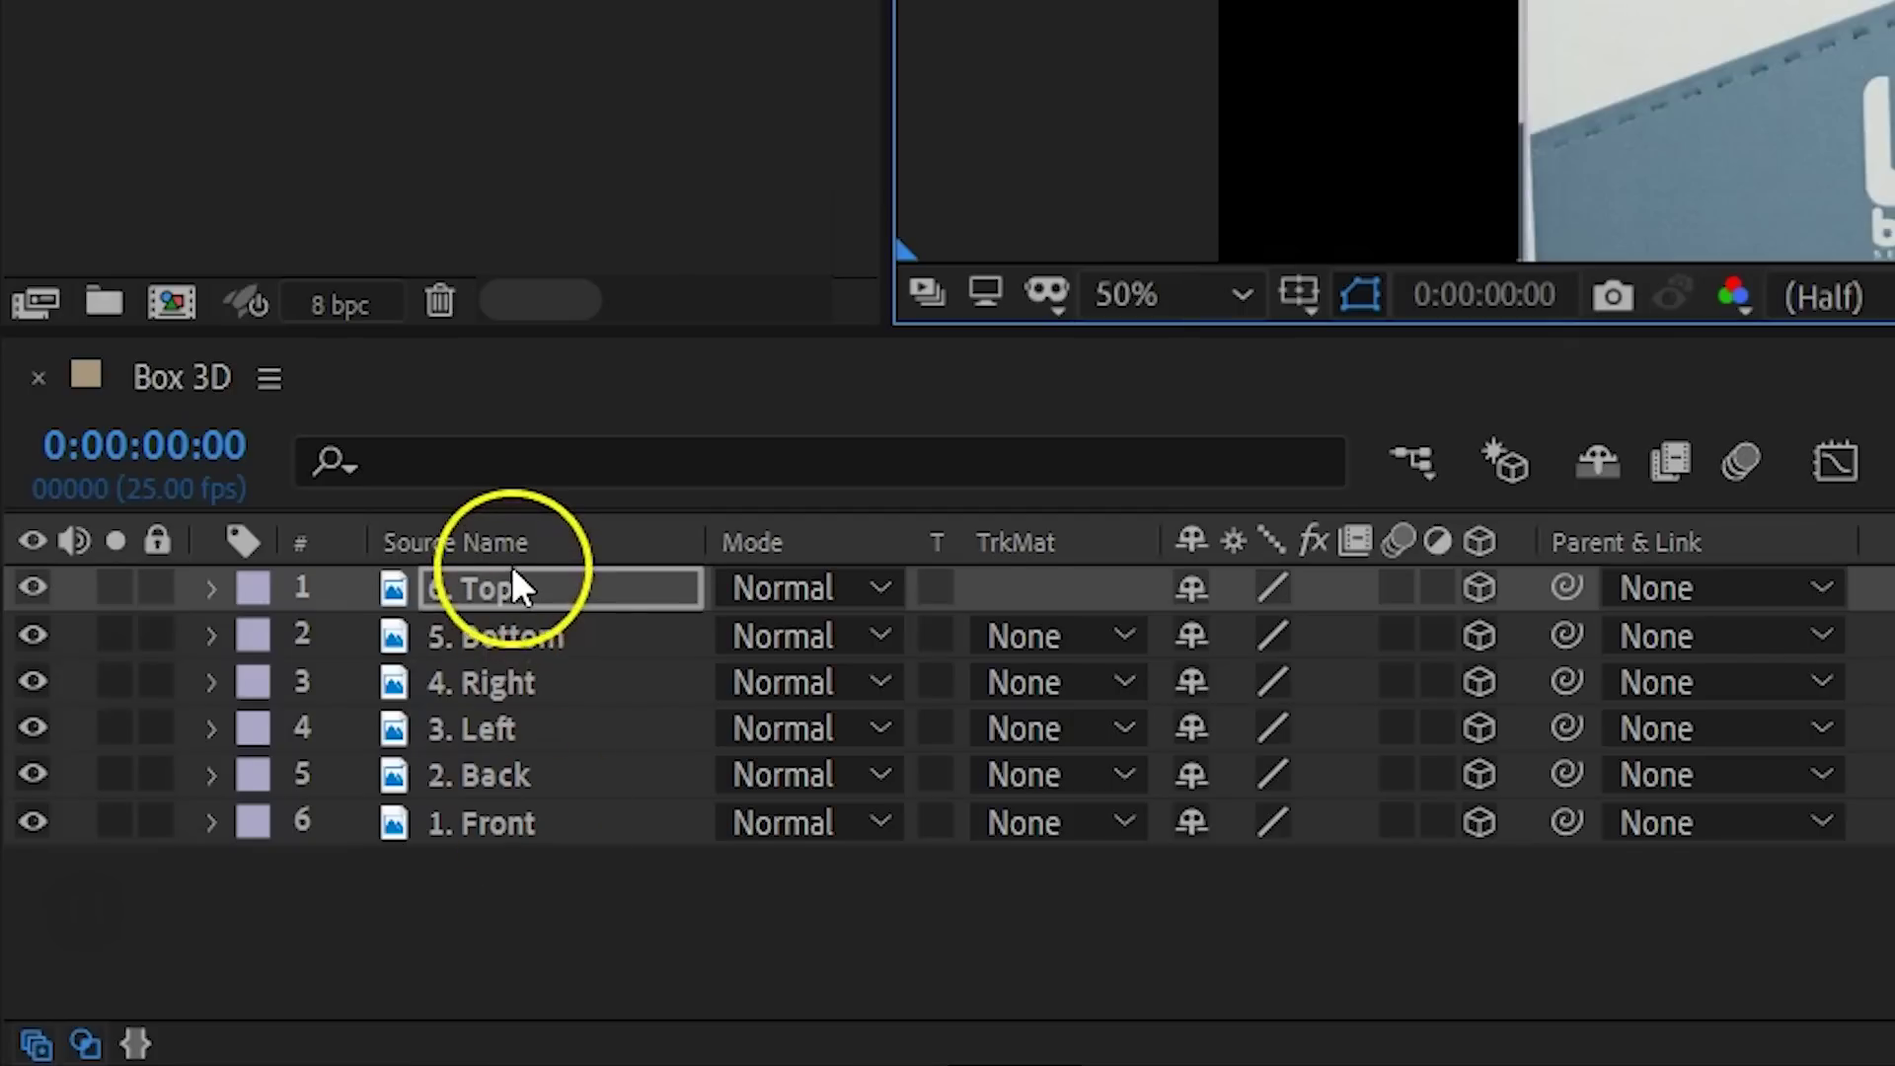
Step: Pre-compose the six selected face layers into a new composition named 'Box'
left_click(511, 584)
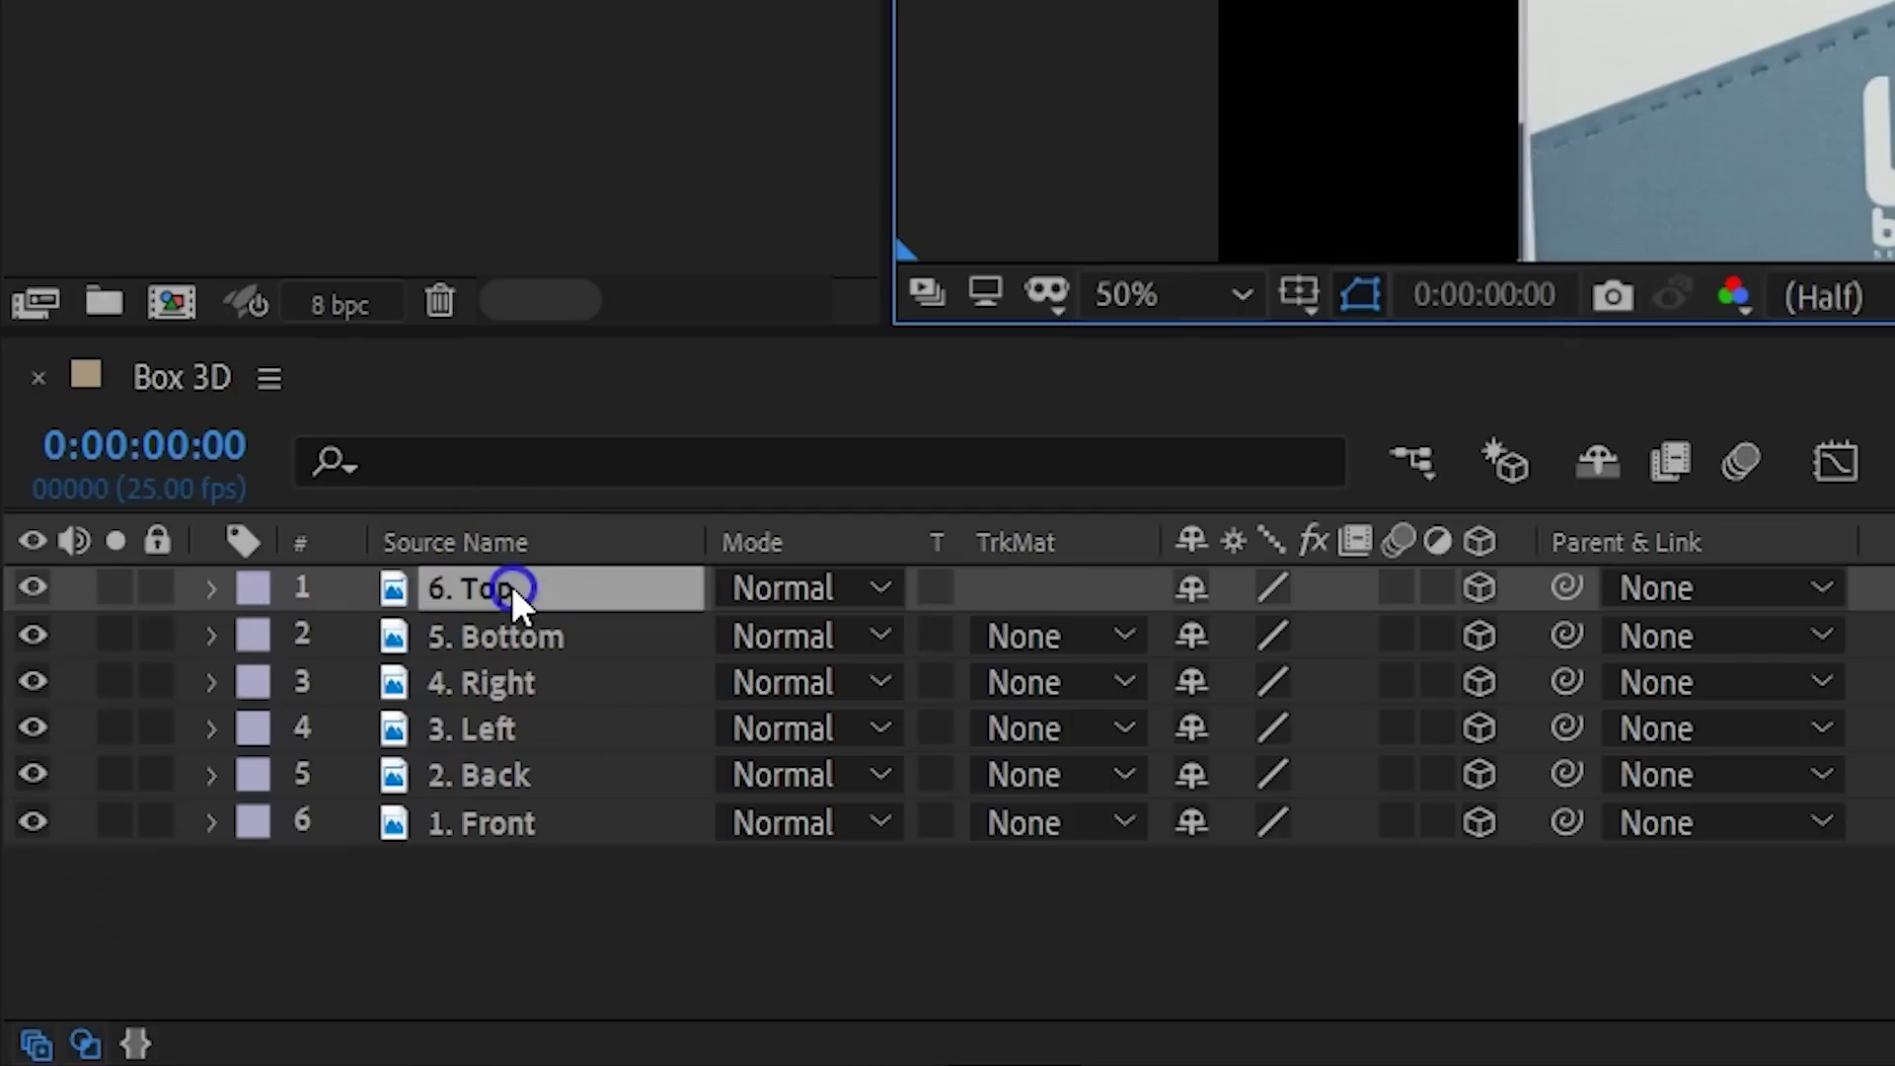
left_click(529, 819, "shift")
right_click(496, 685)
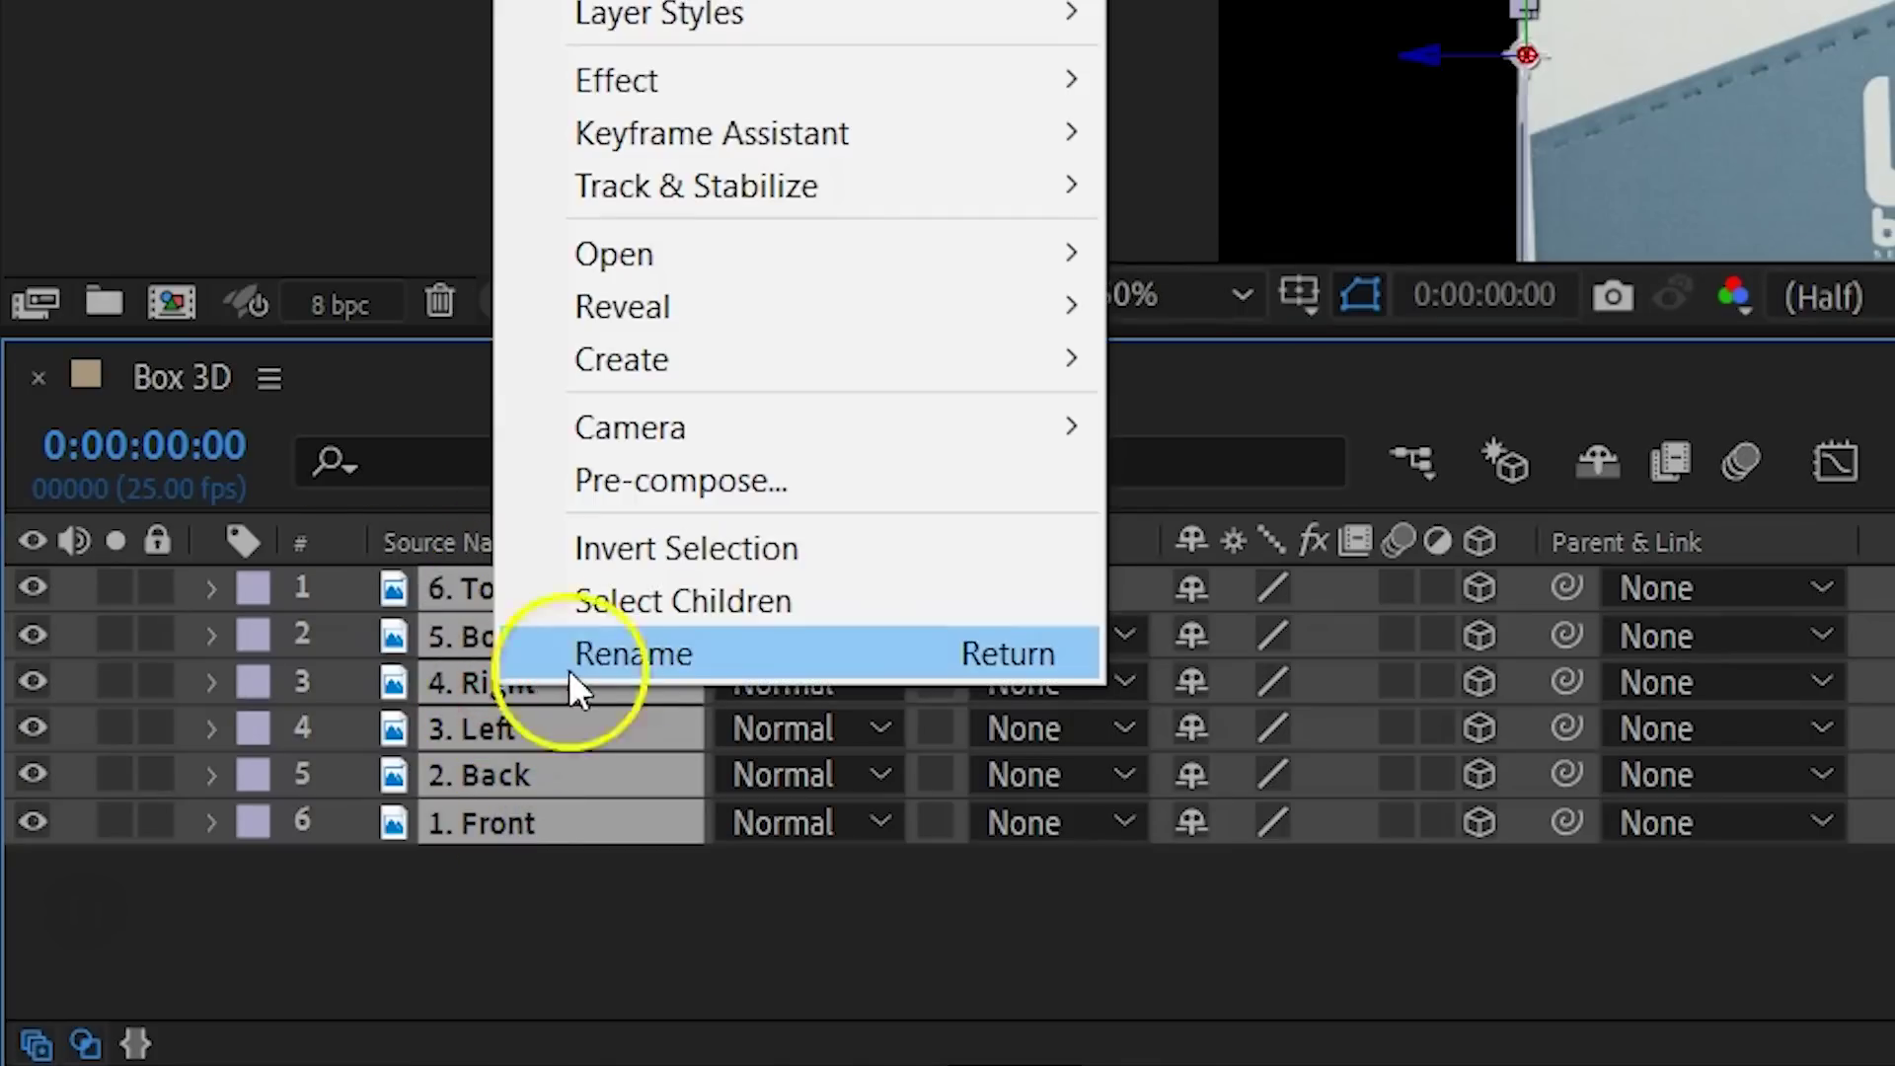
left_click(754, 484)
type("Box")
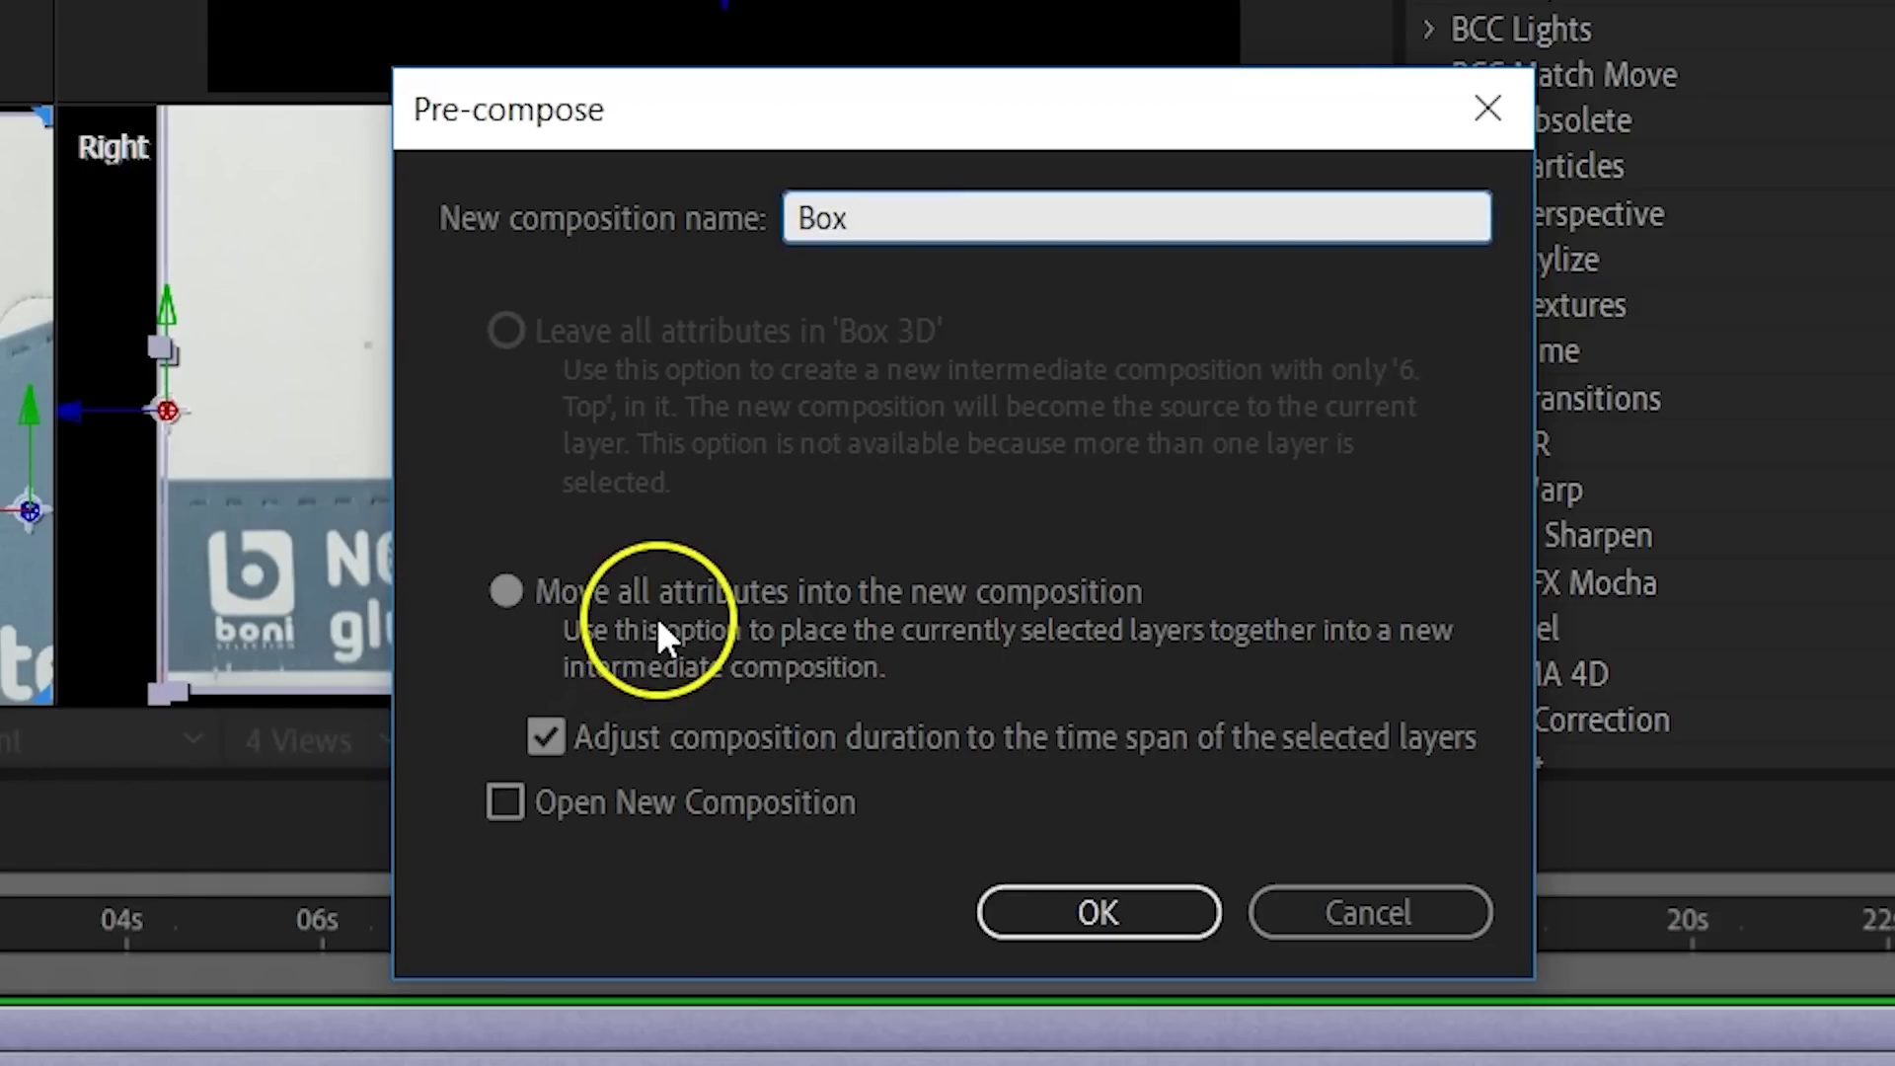
left_click(1141, 918)
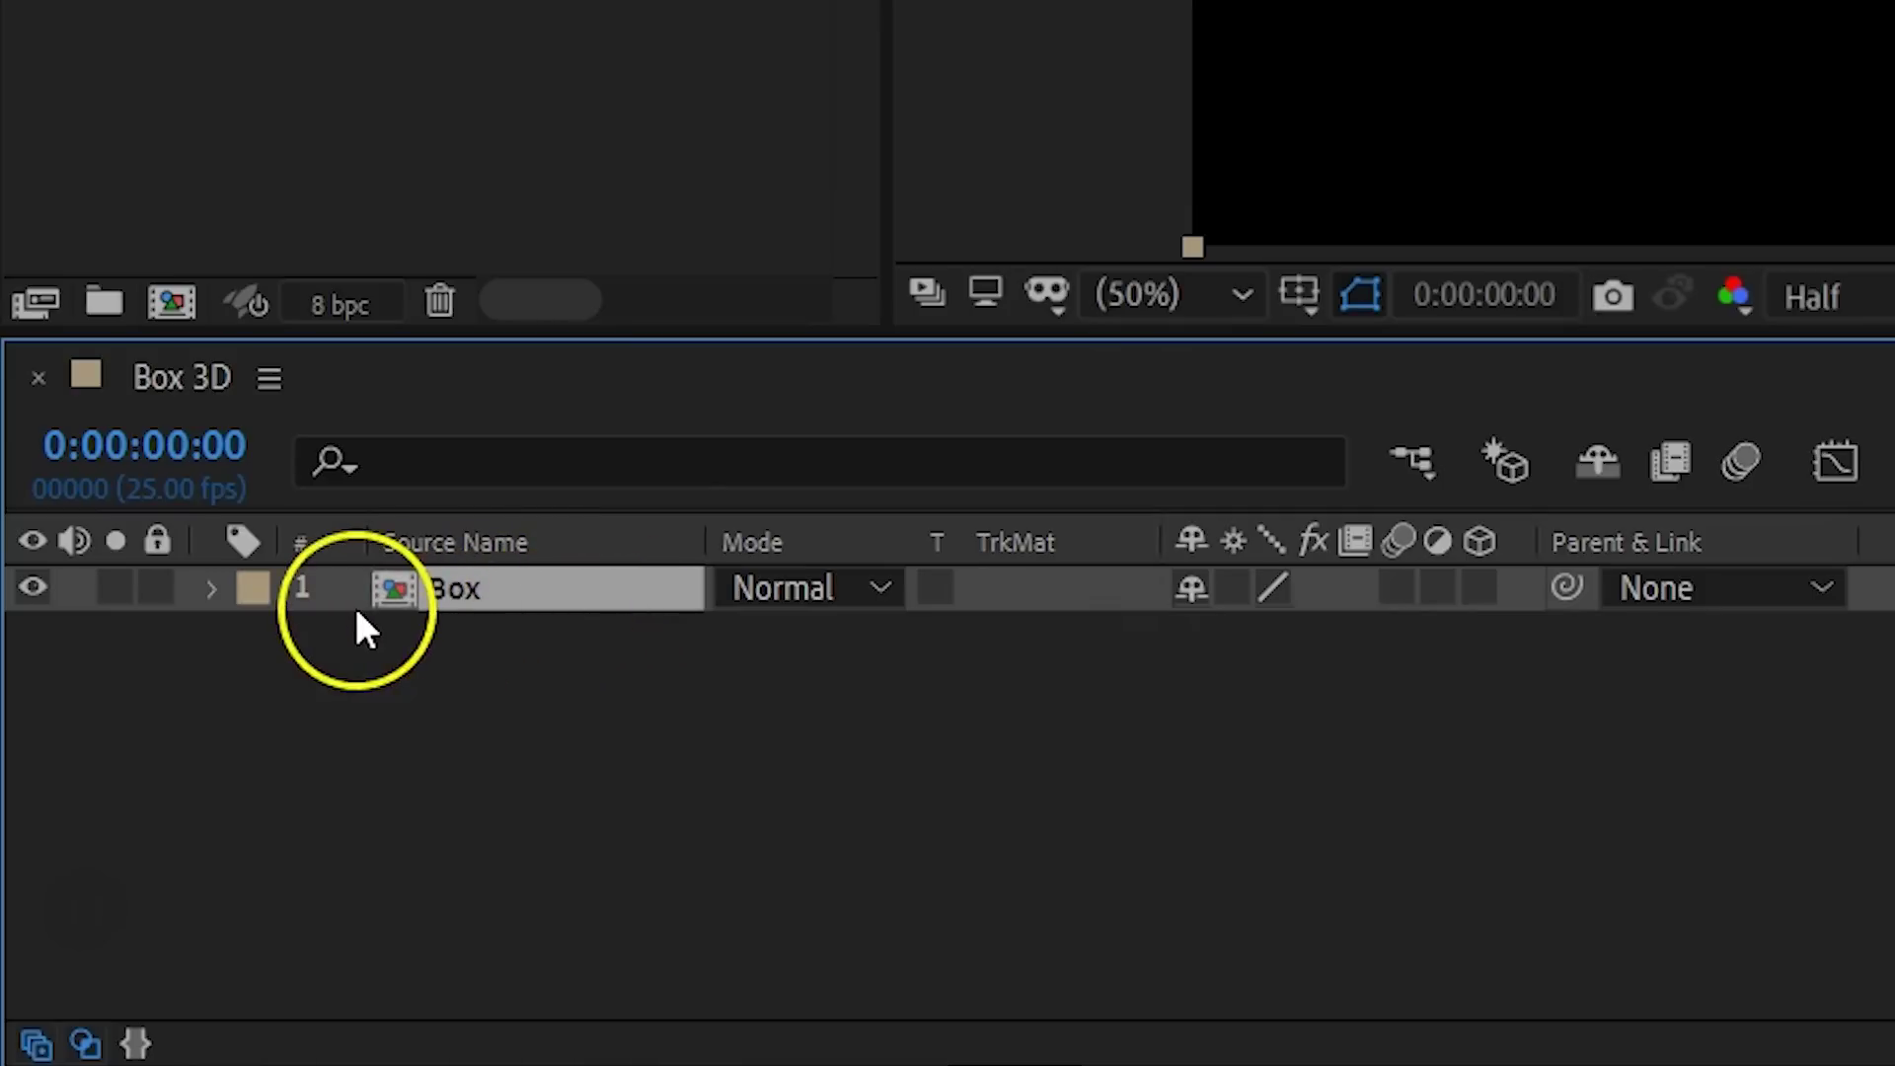
Step: Turn on the 3D Layer and Collapse Transformations switches for the Box layer
left_click(1479, 588)
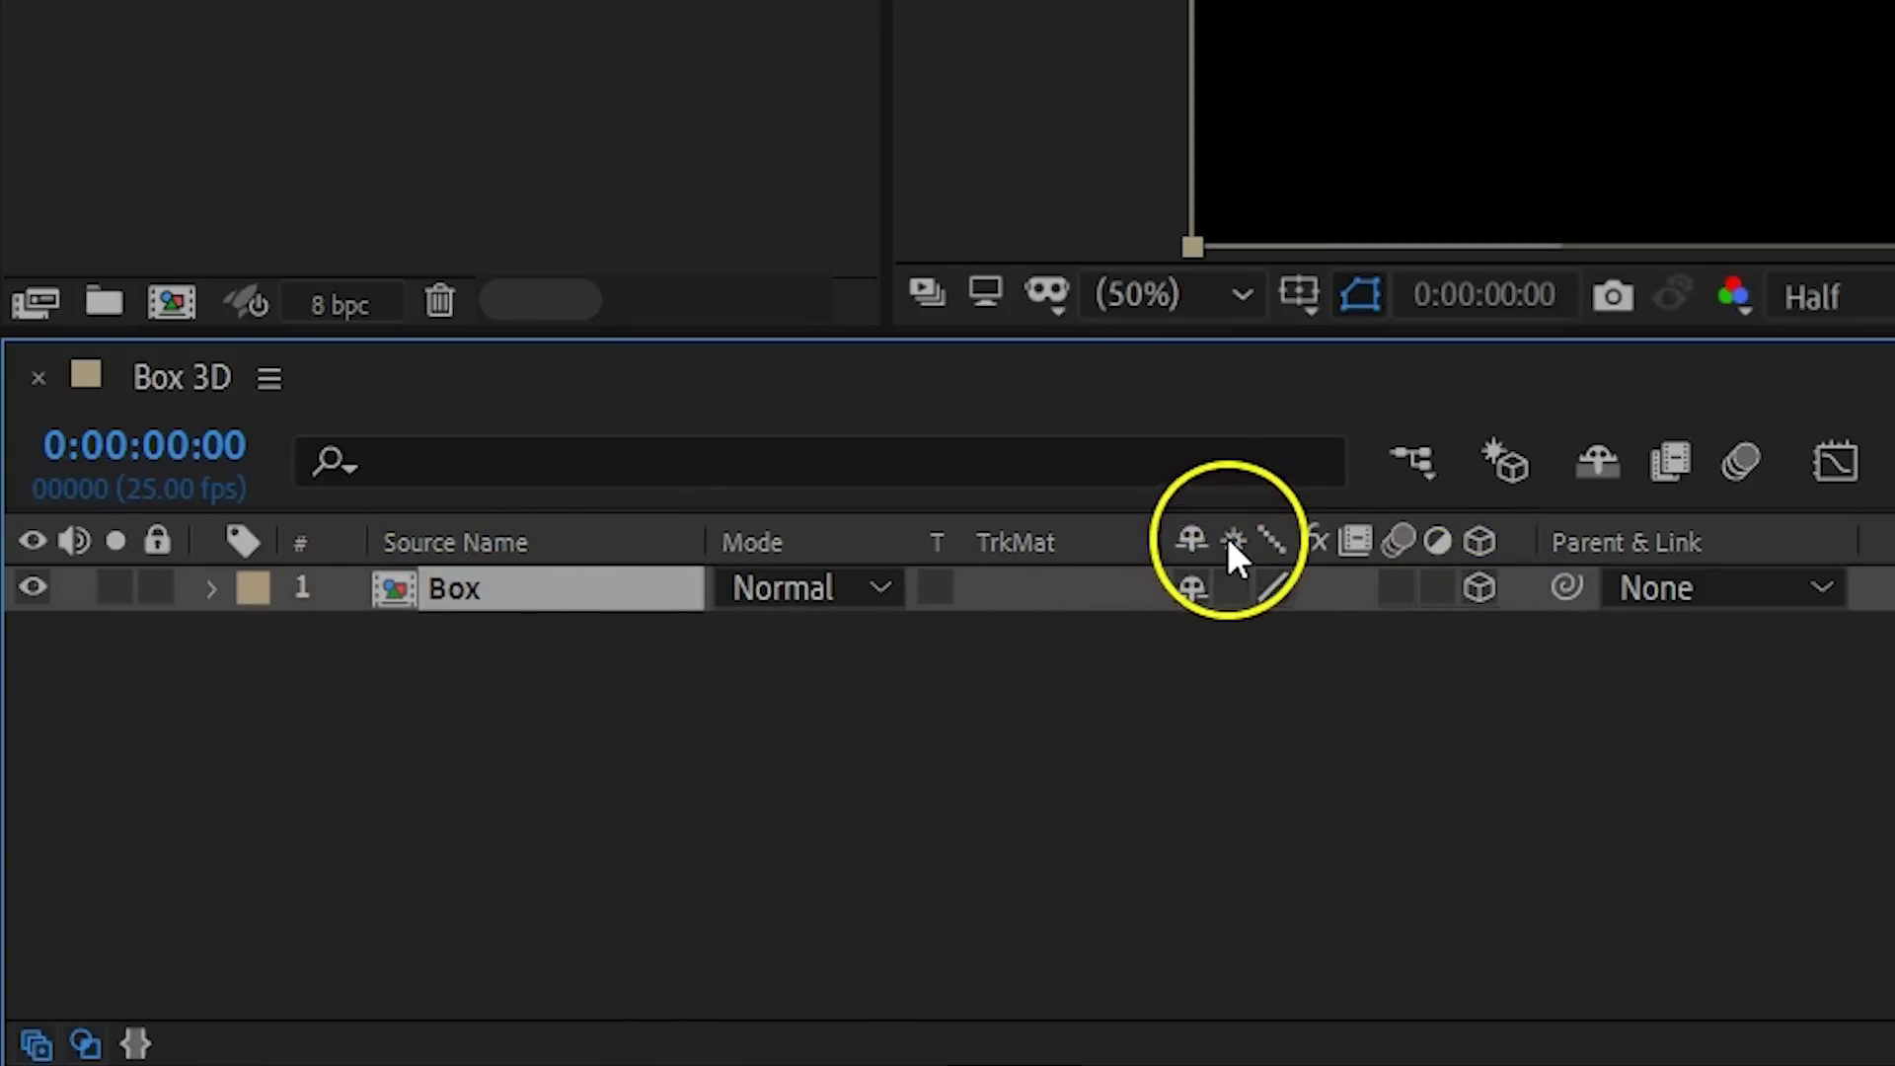
left_click(1234, 587)
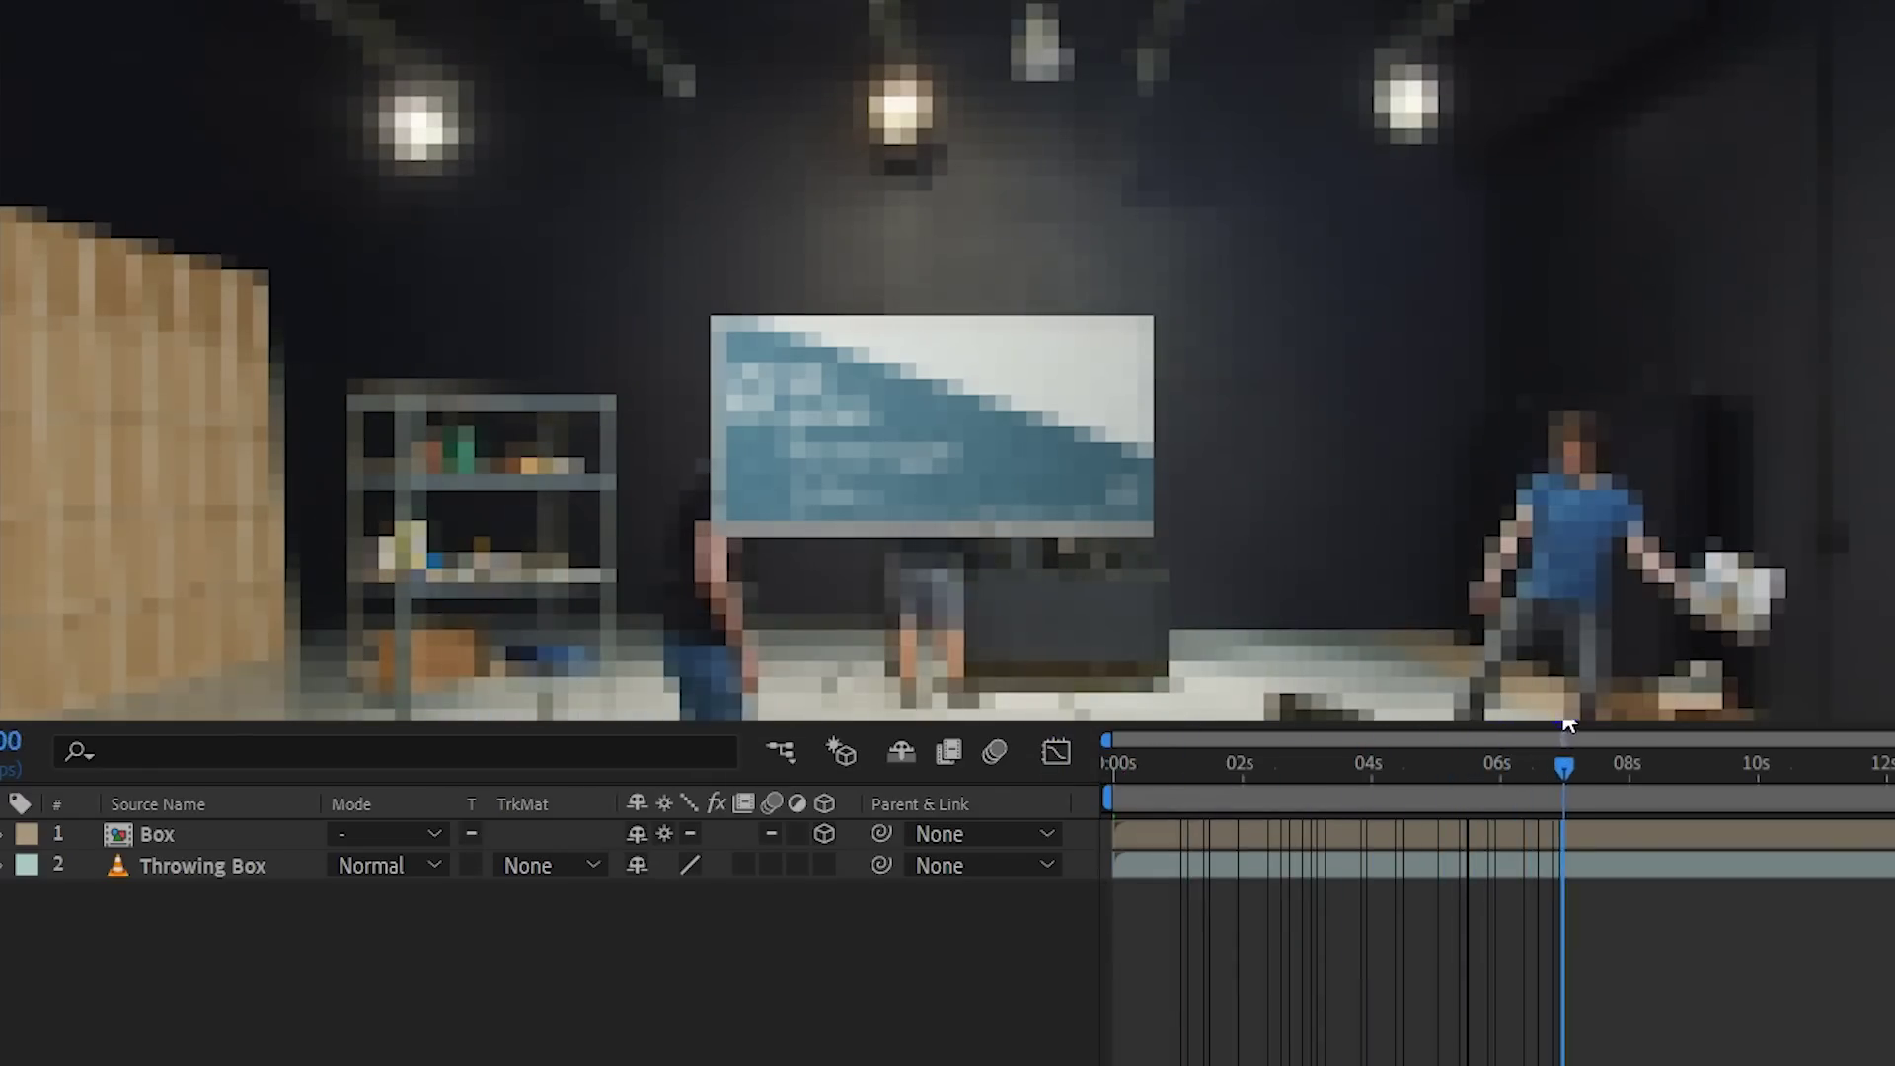
Step: Start the Box layer at about 05s and add position, scale and rotation keyframes at 07s
left_click_drag(1299, 770, 1618, 751)
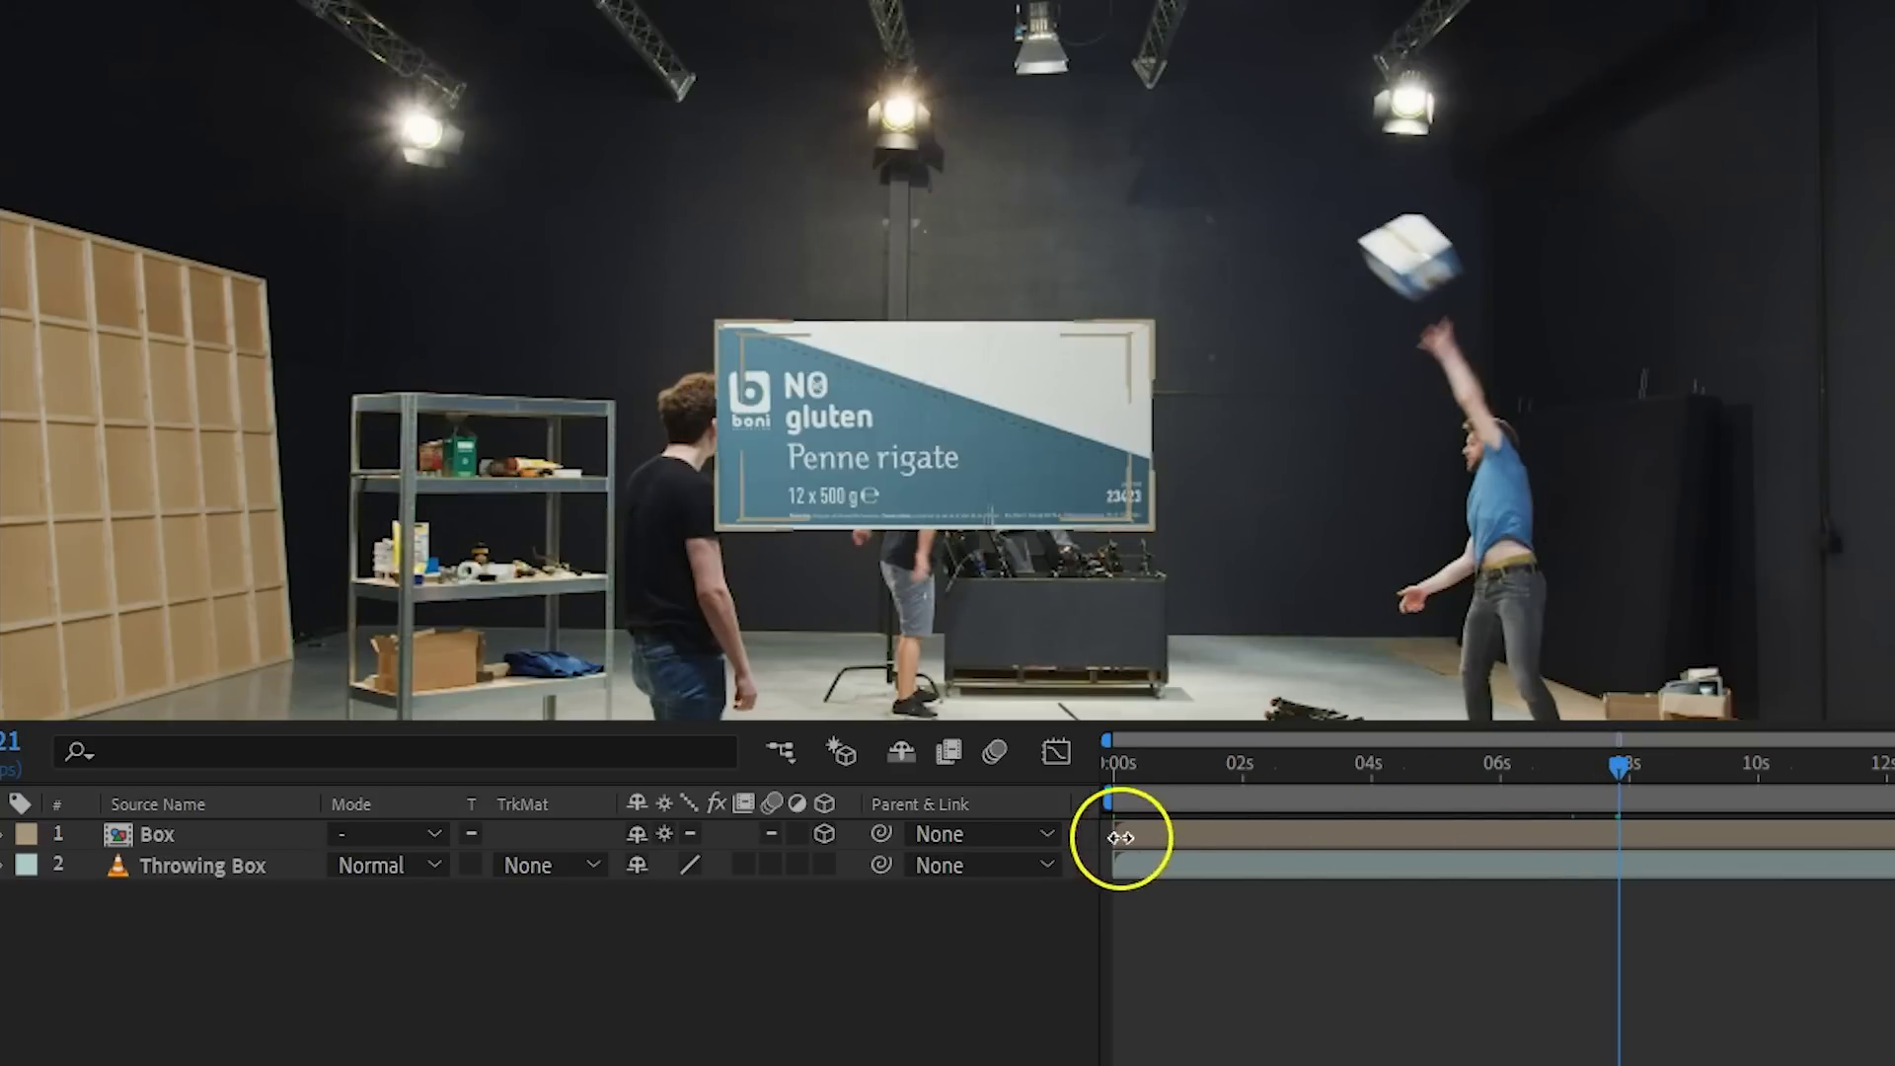
left_click_drag(1118, 837, 1437, 805)
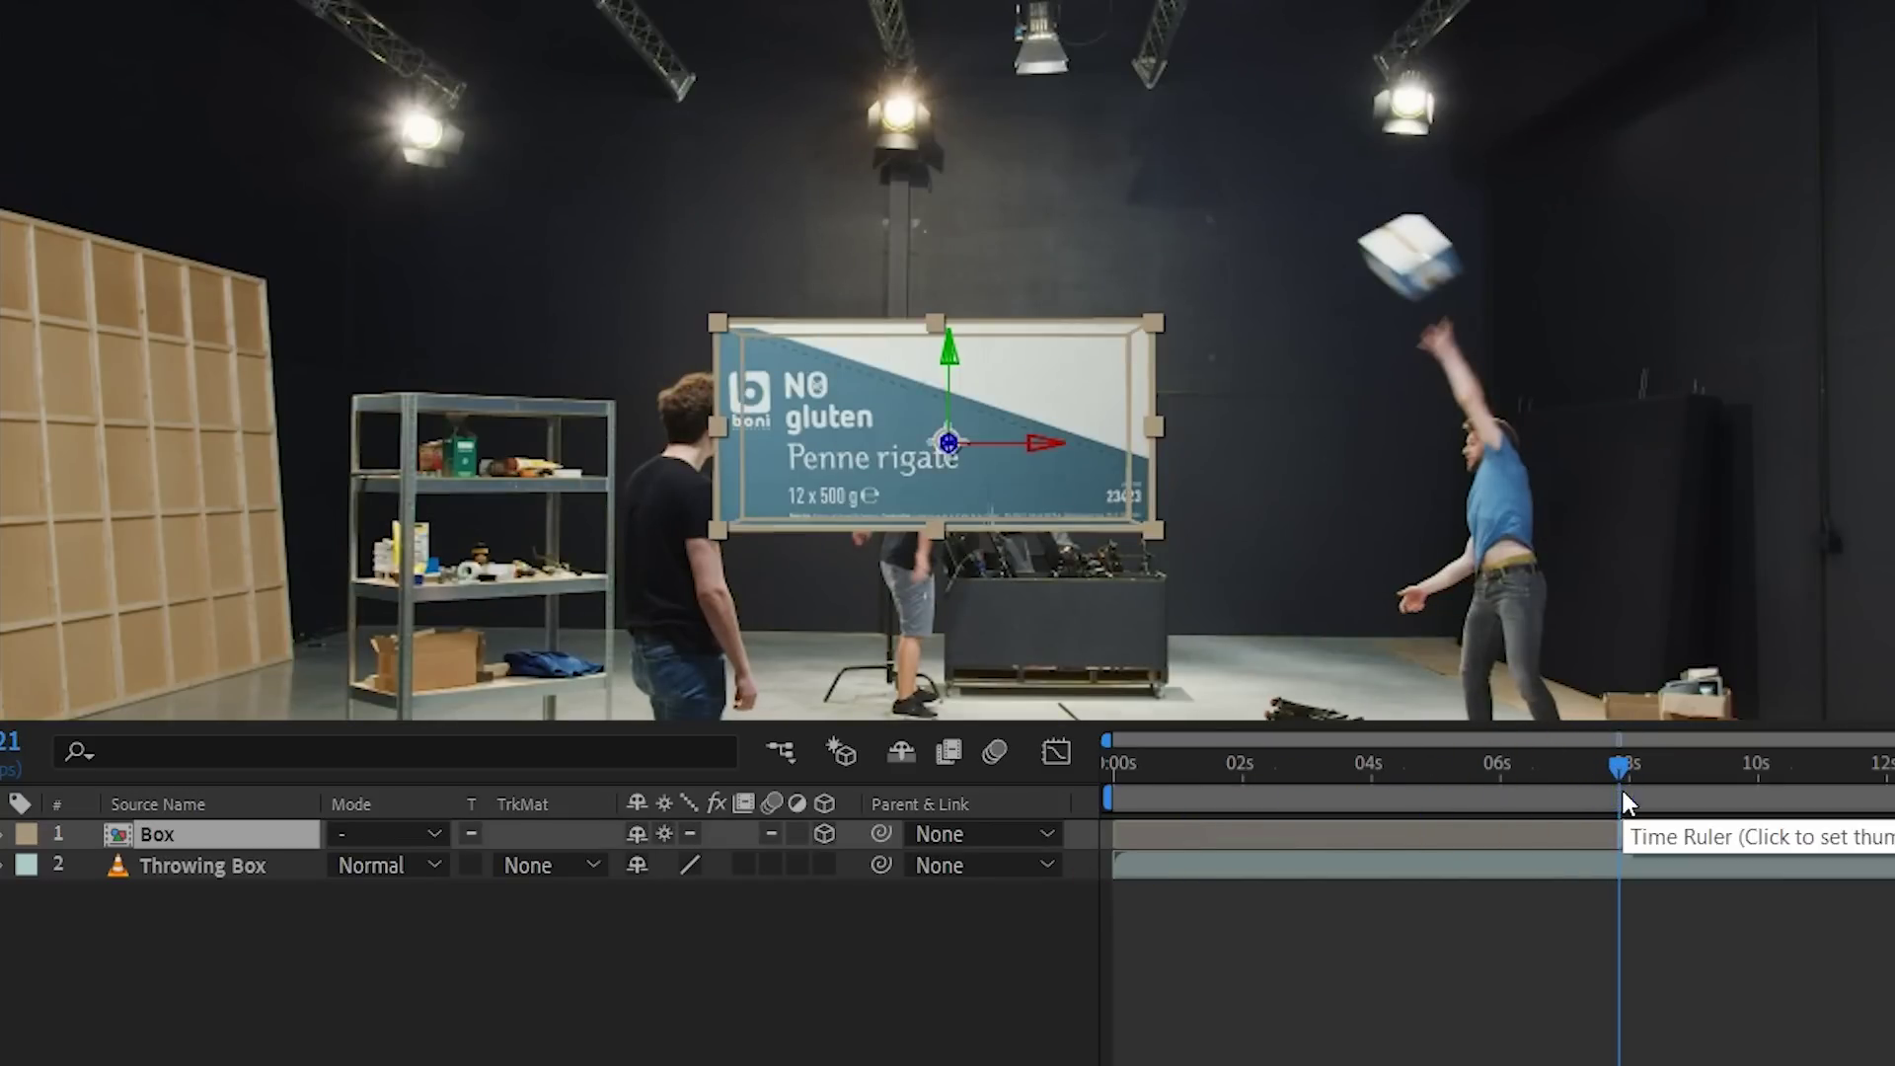
key("p")
key("shift+s")
key("shift+r")
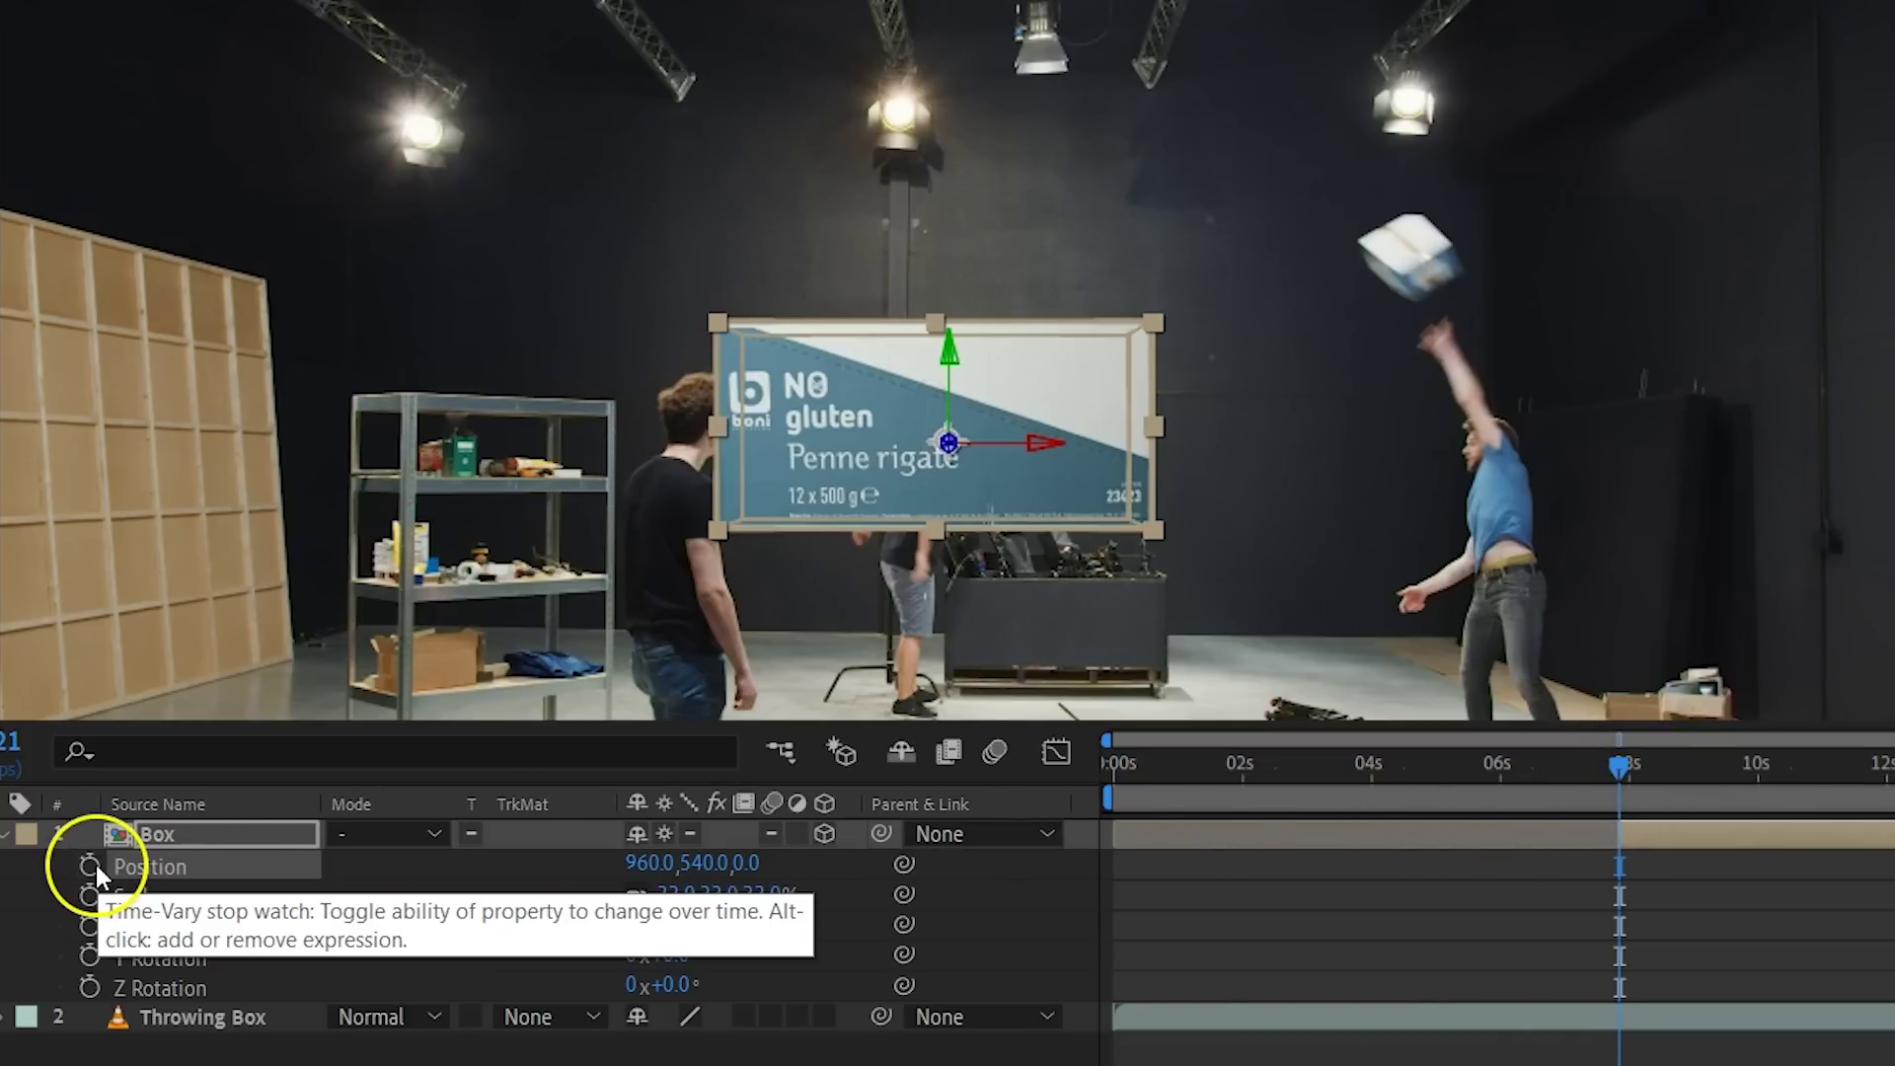
left_click(90, 865)
left_click(90, 895)
left_click(91, 956)
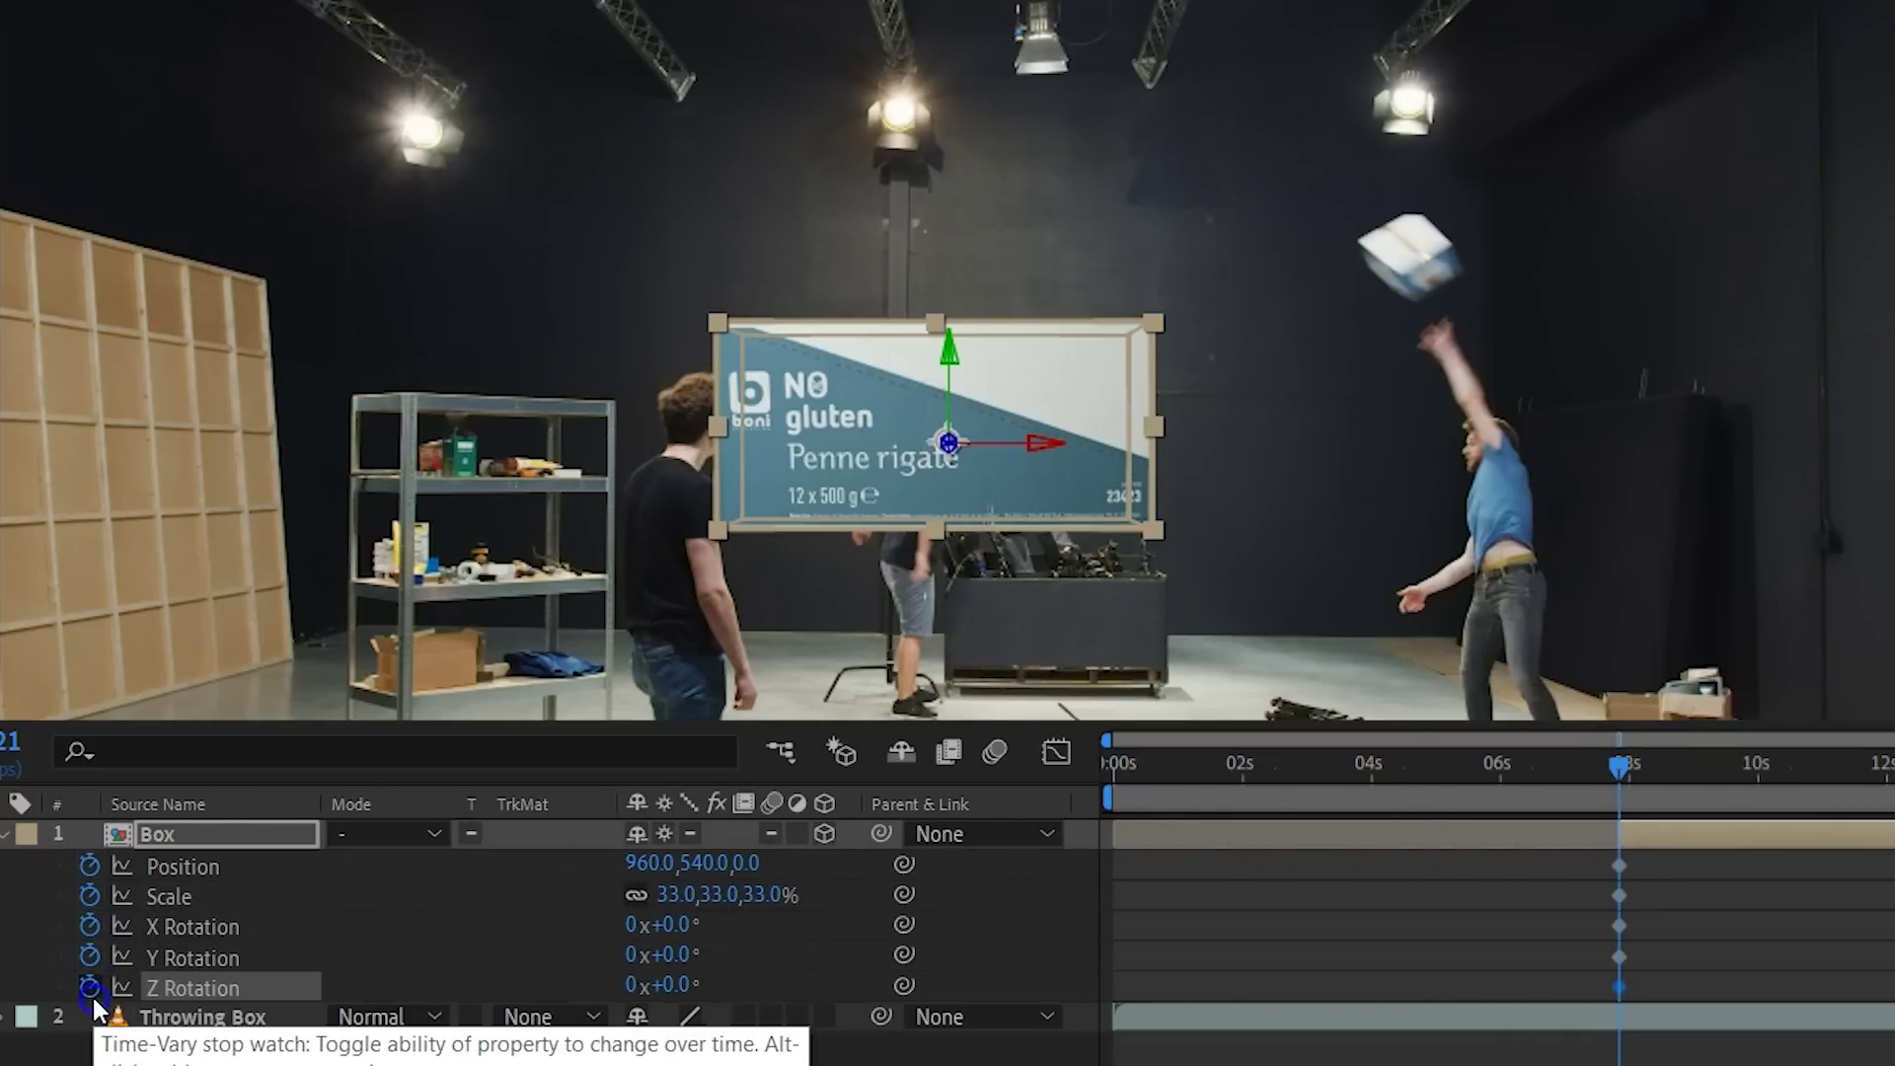
Step: Shrink the fake box to 9%, tilt it and place it over the thrown box
left_click_drag(691, 896, 566, 897)
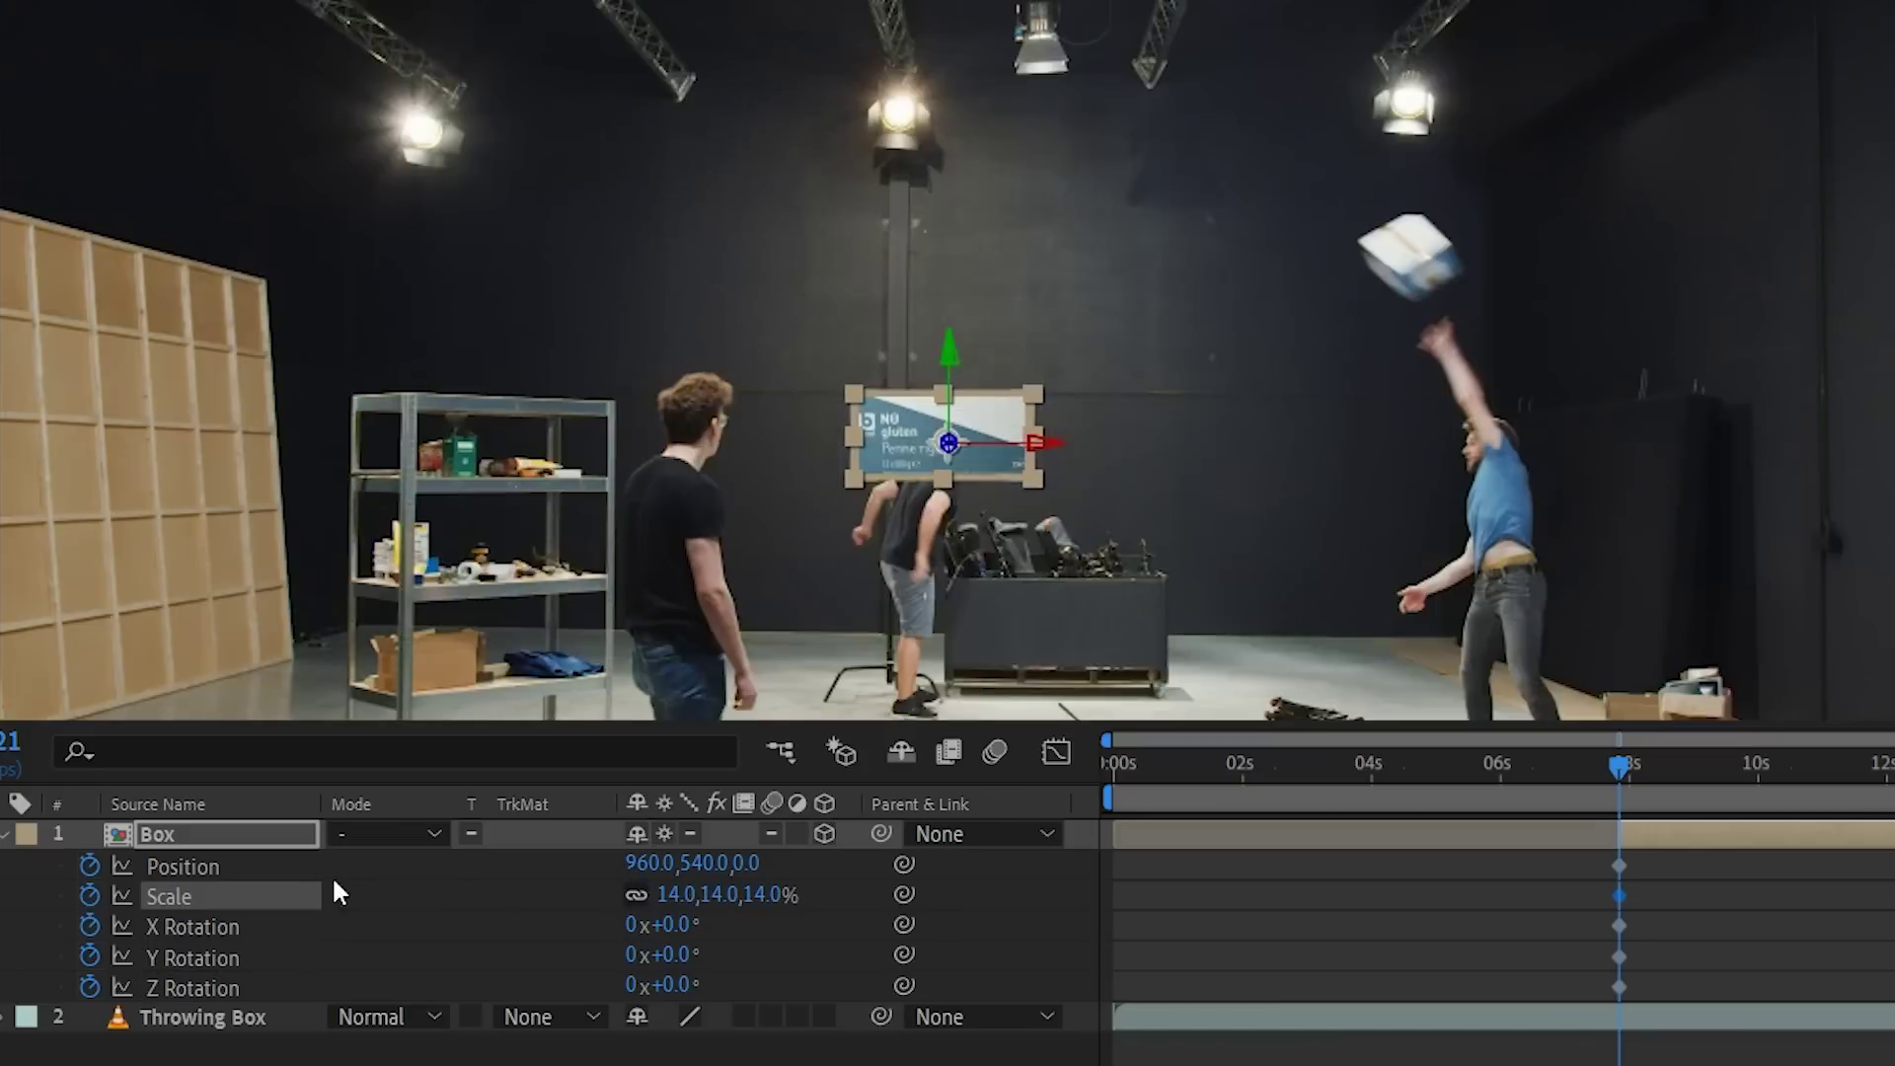
left_click_drag(947, 444, 1396, 305)
left_click_drag(681, 924, 786, 899)
mouse_move(689, 954)
left_mouse_down()
mouse_move(705, 943)
mouse_move(635, 987)
left_mouse_up()
left_click_drag(1300, 298, 1328, 296)
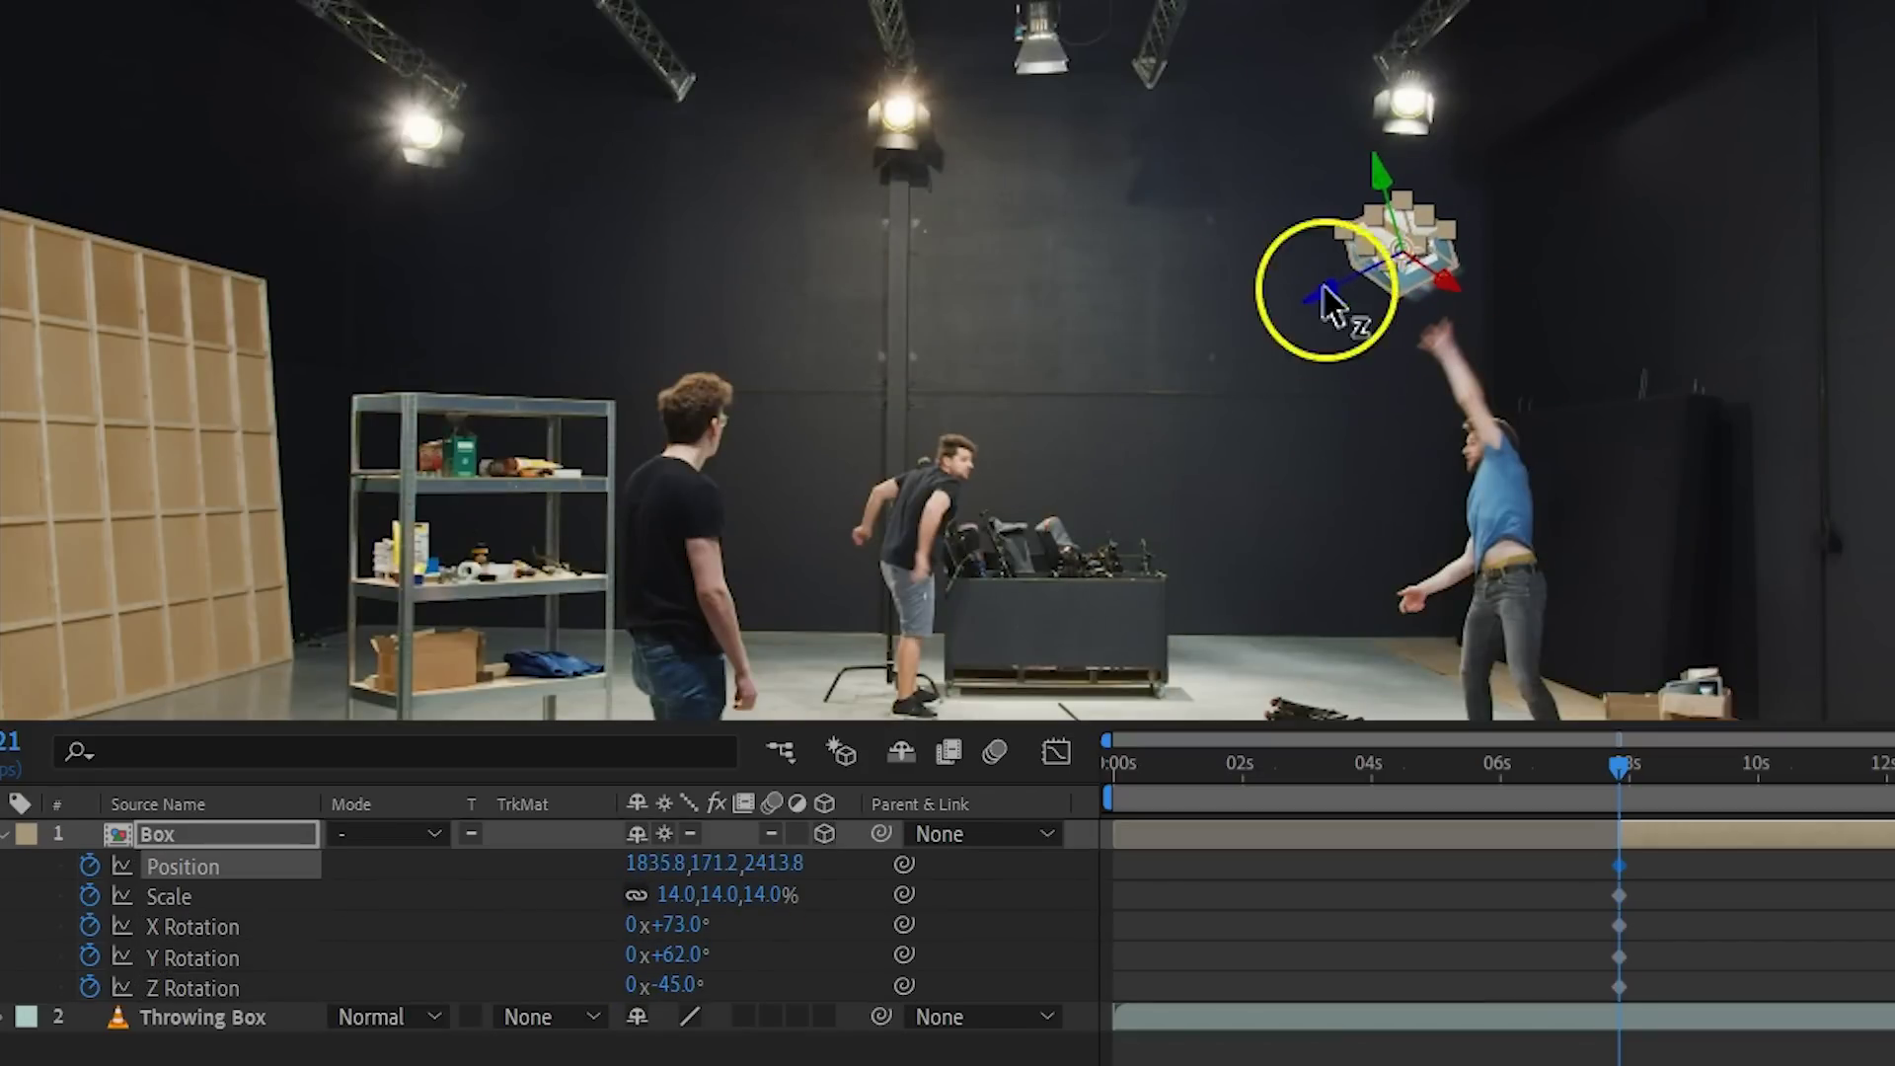
left_click_drag(1618, 766, 1656, 746)
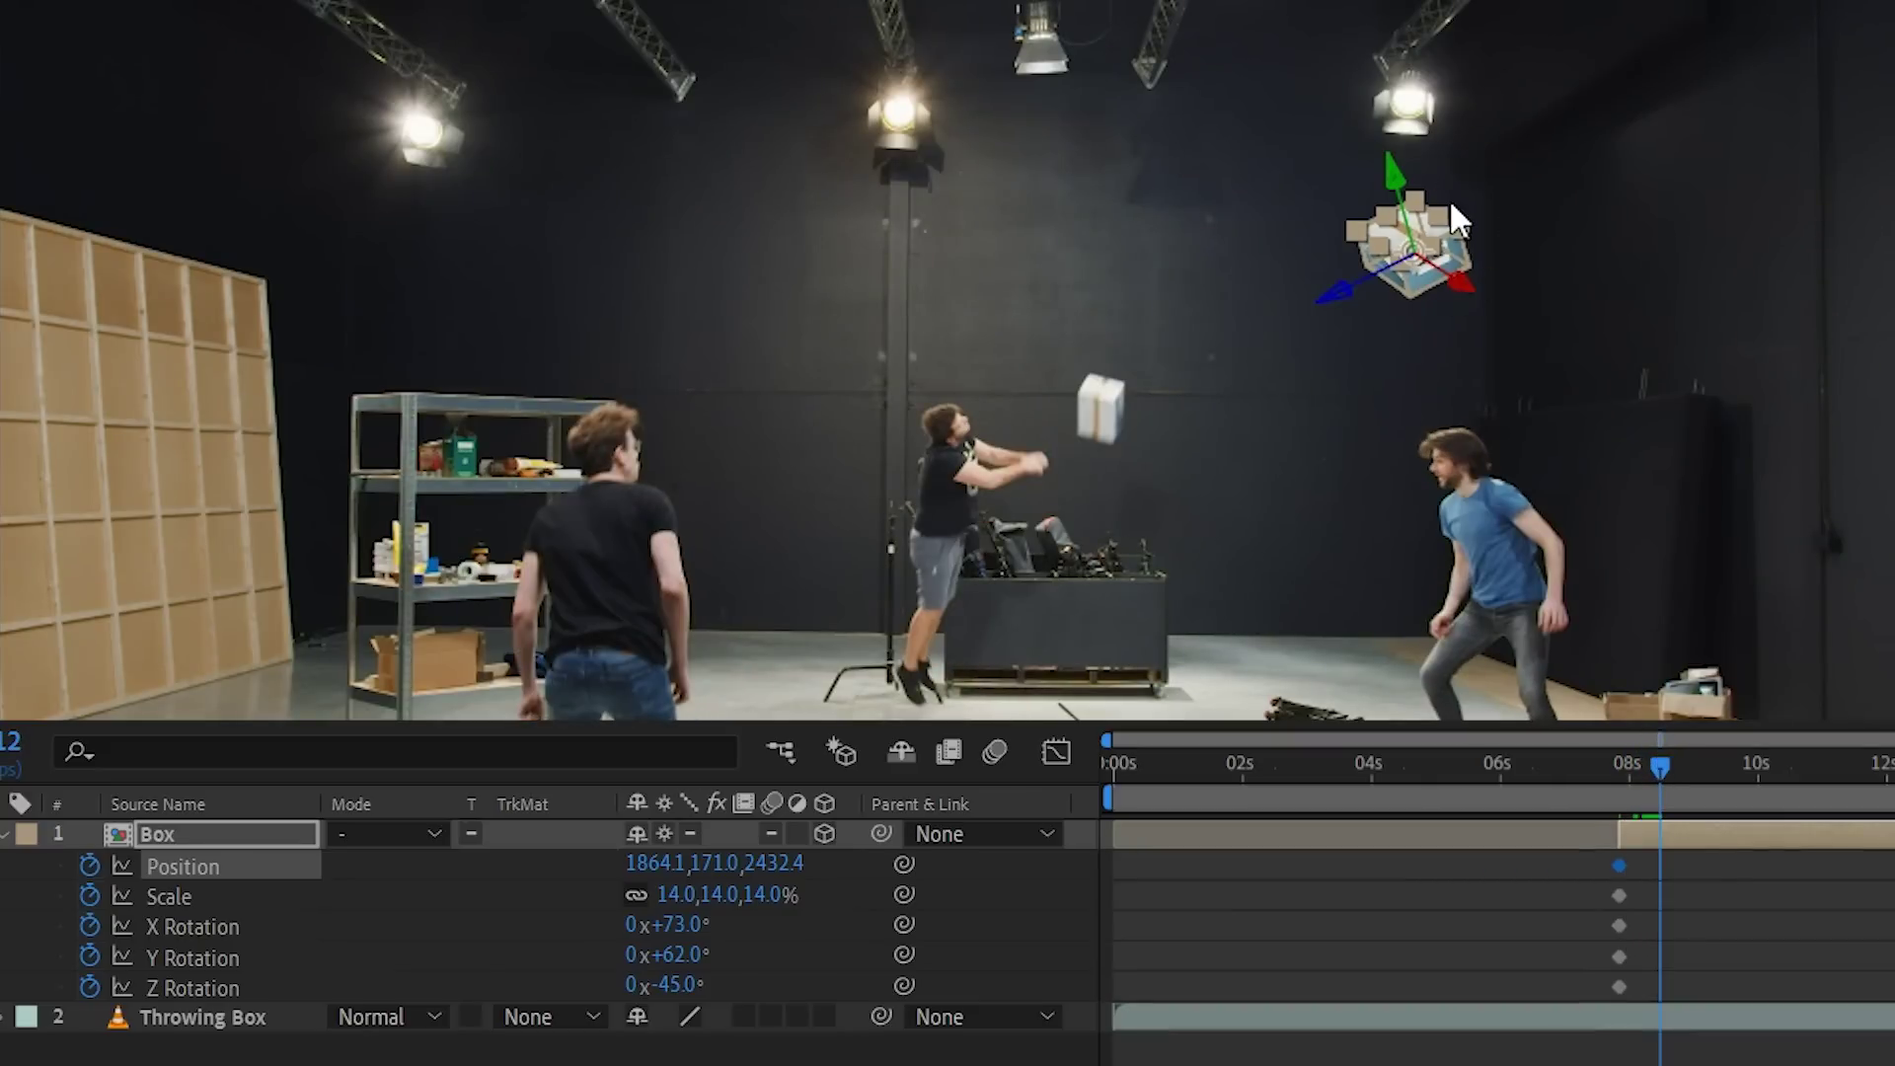
mouse_move(1449, 213)
left_mouse_down()
mouse_move(1175, 401)
mouse_move(987, 474)
left_mouse_up()
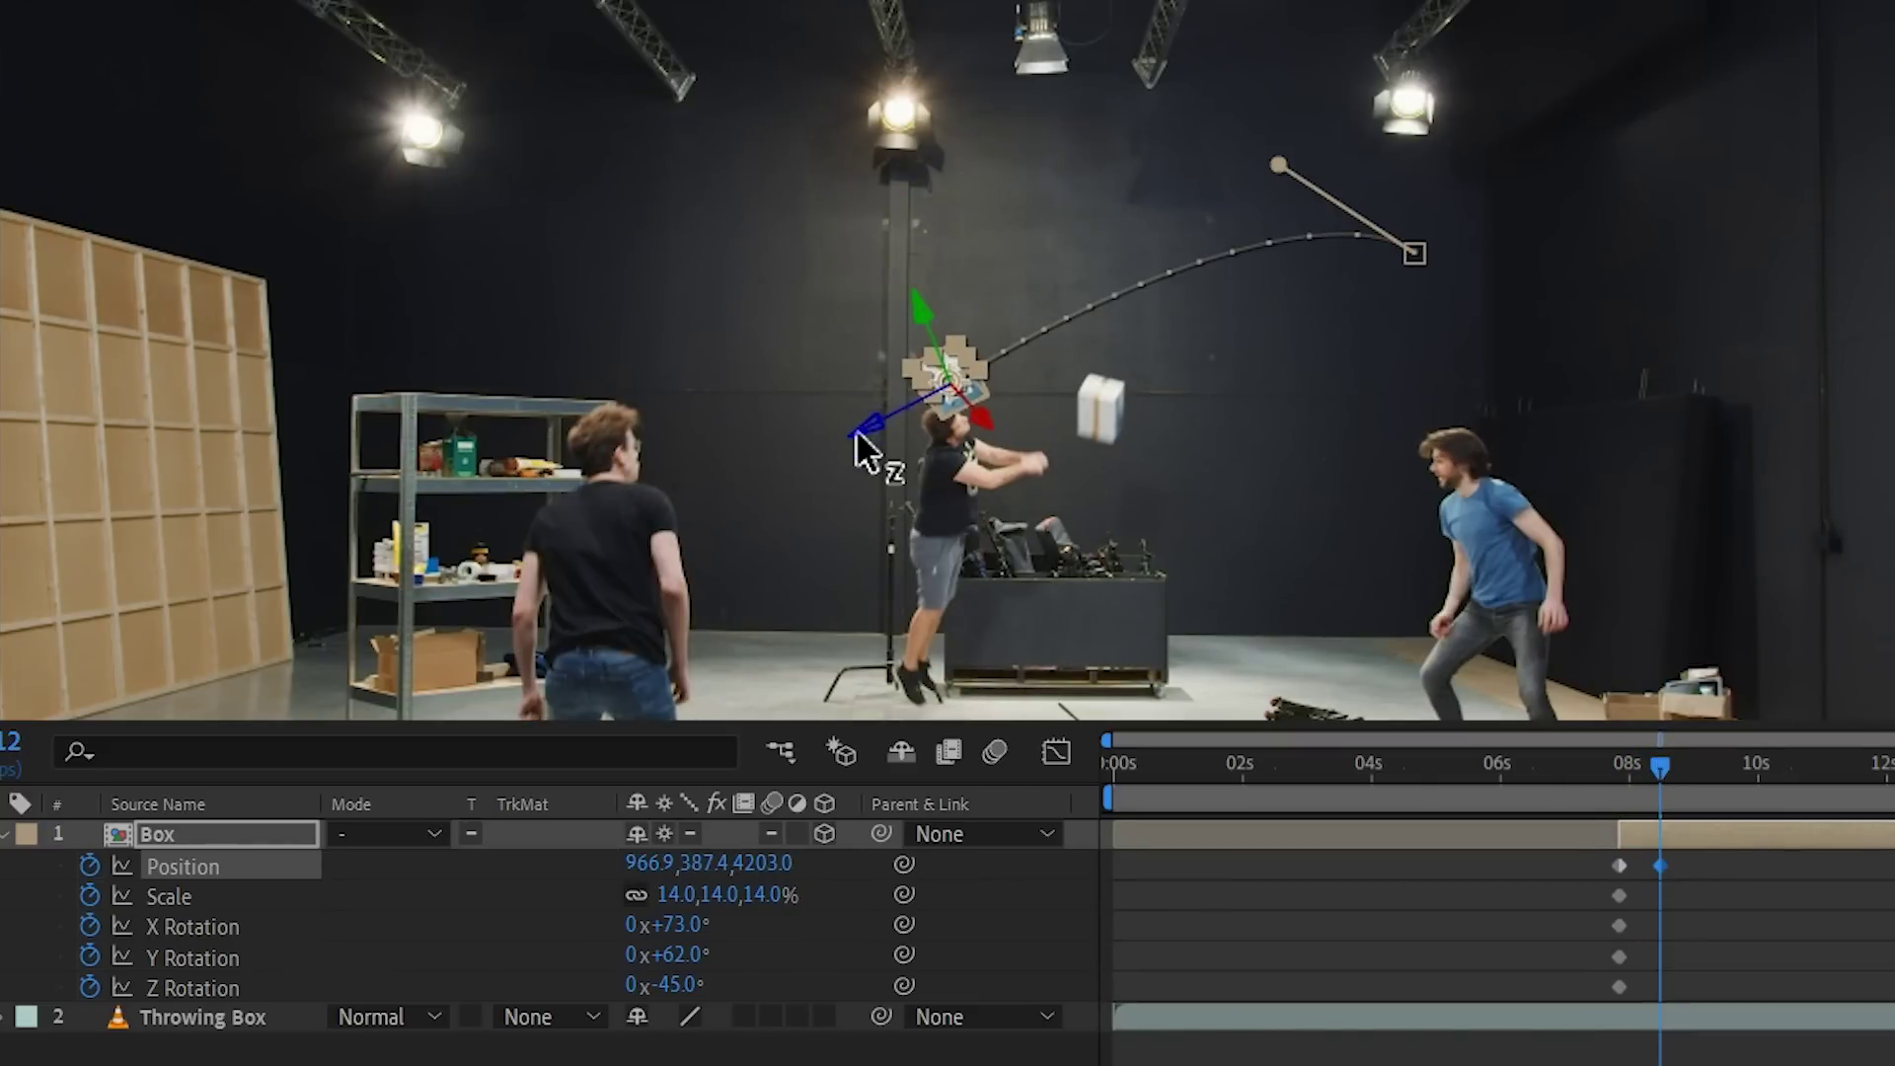
left_click(667, 888)
type("9")
key("Return")
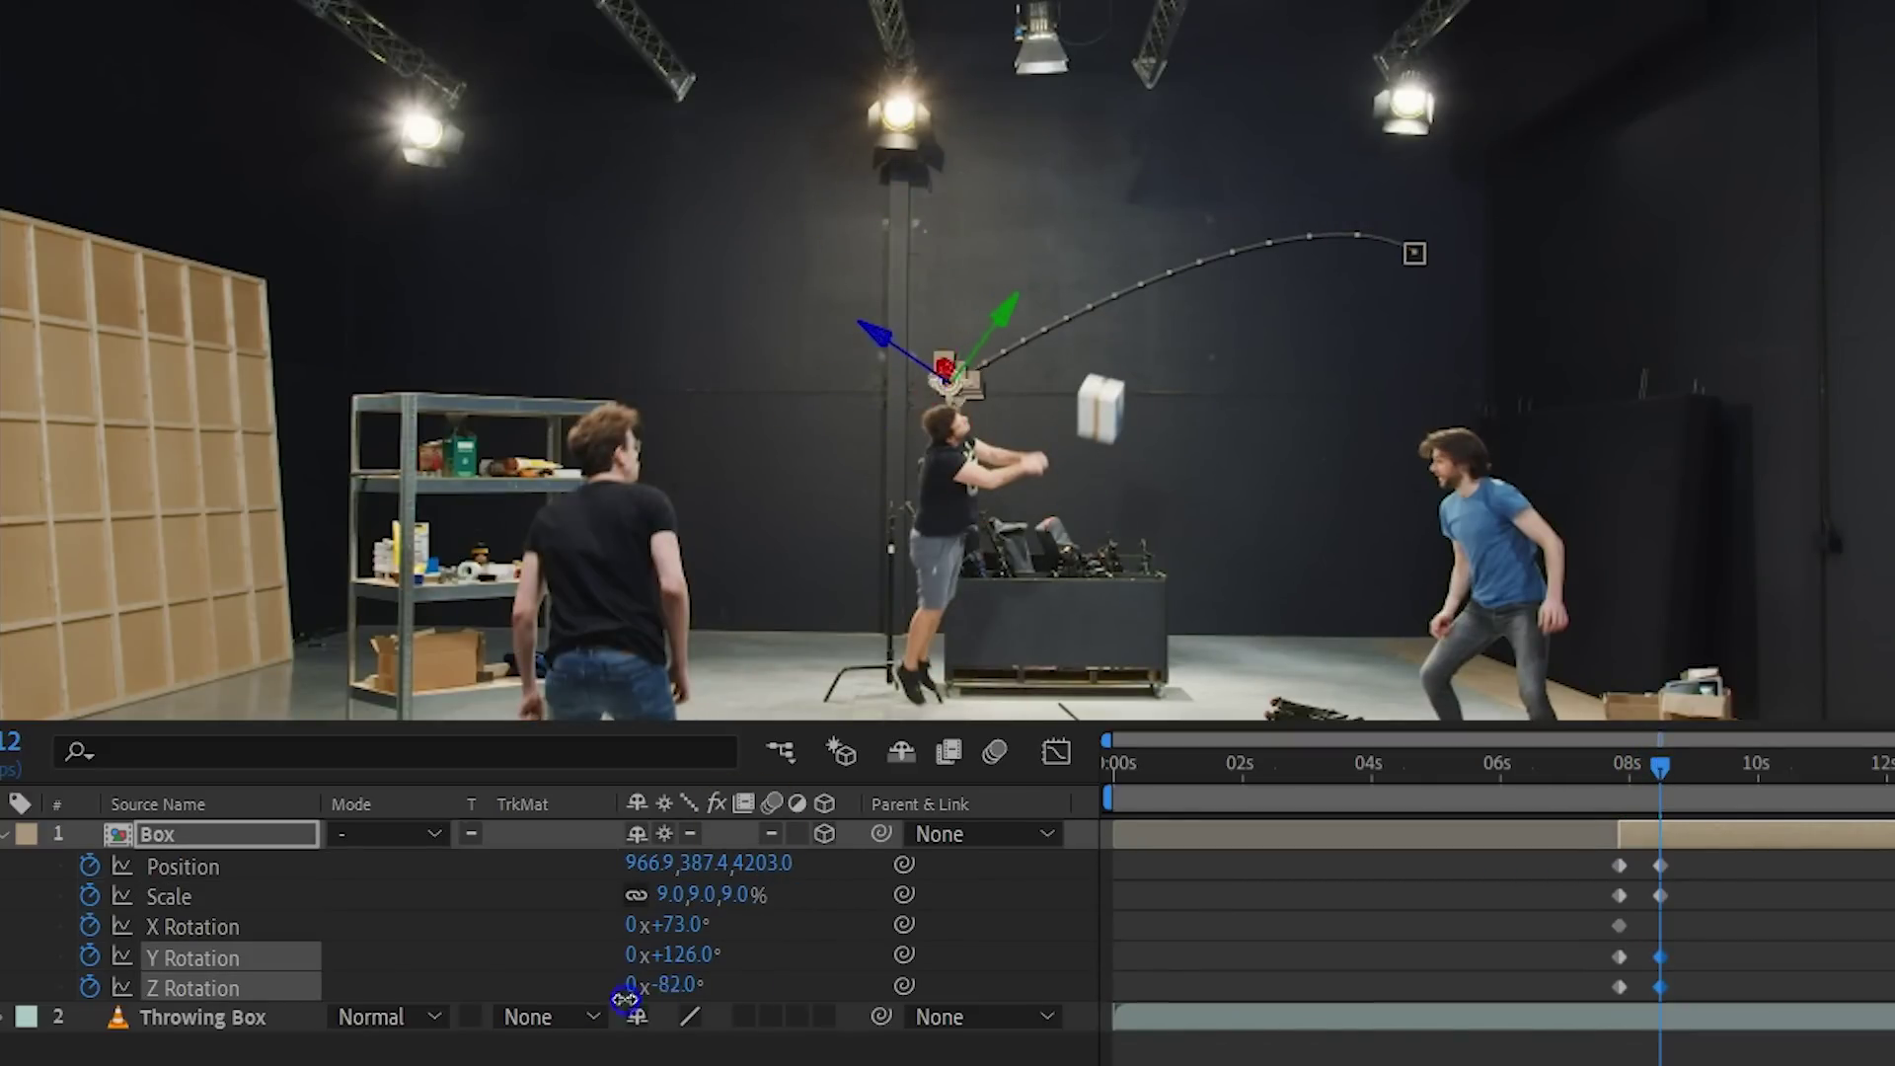
Step: Nudge the fake box and enlarge it to 10% to match the real box
scroll(865, 548, "up", 3)
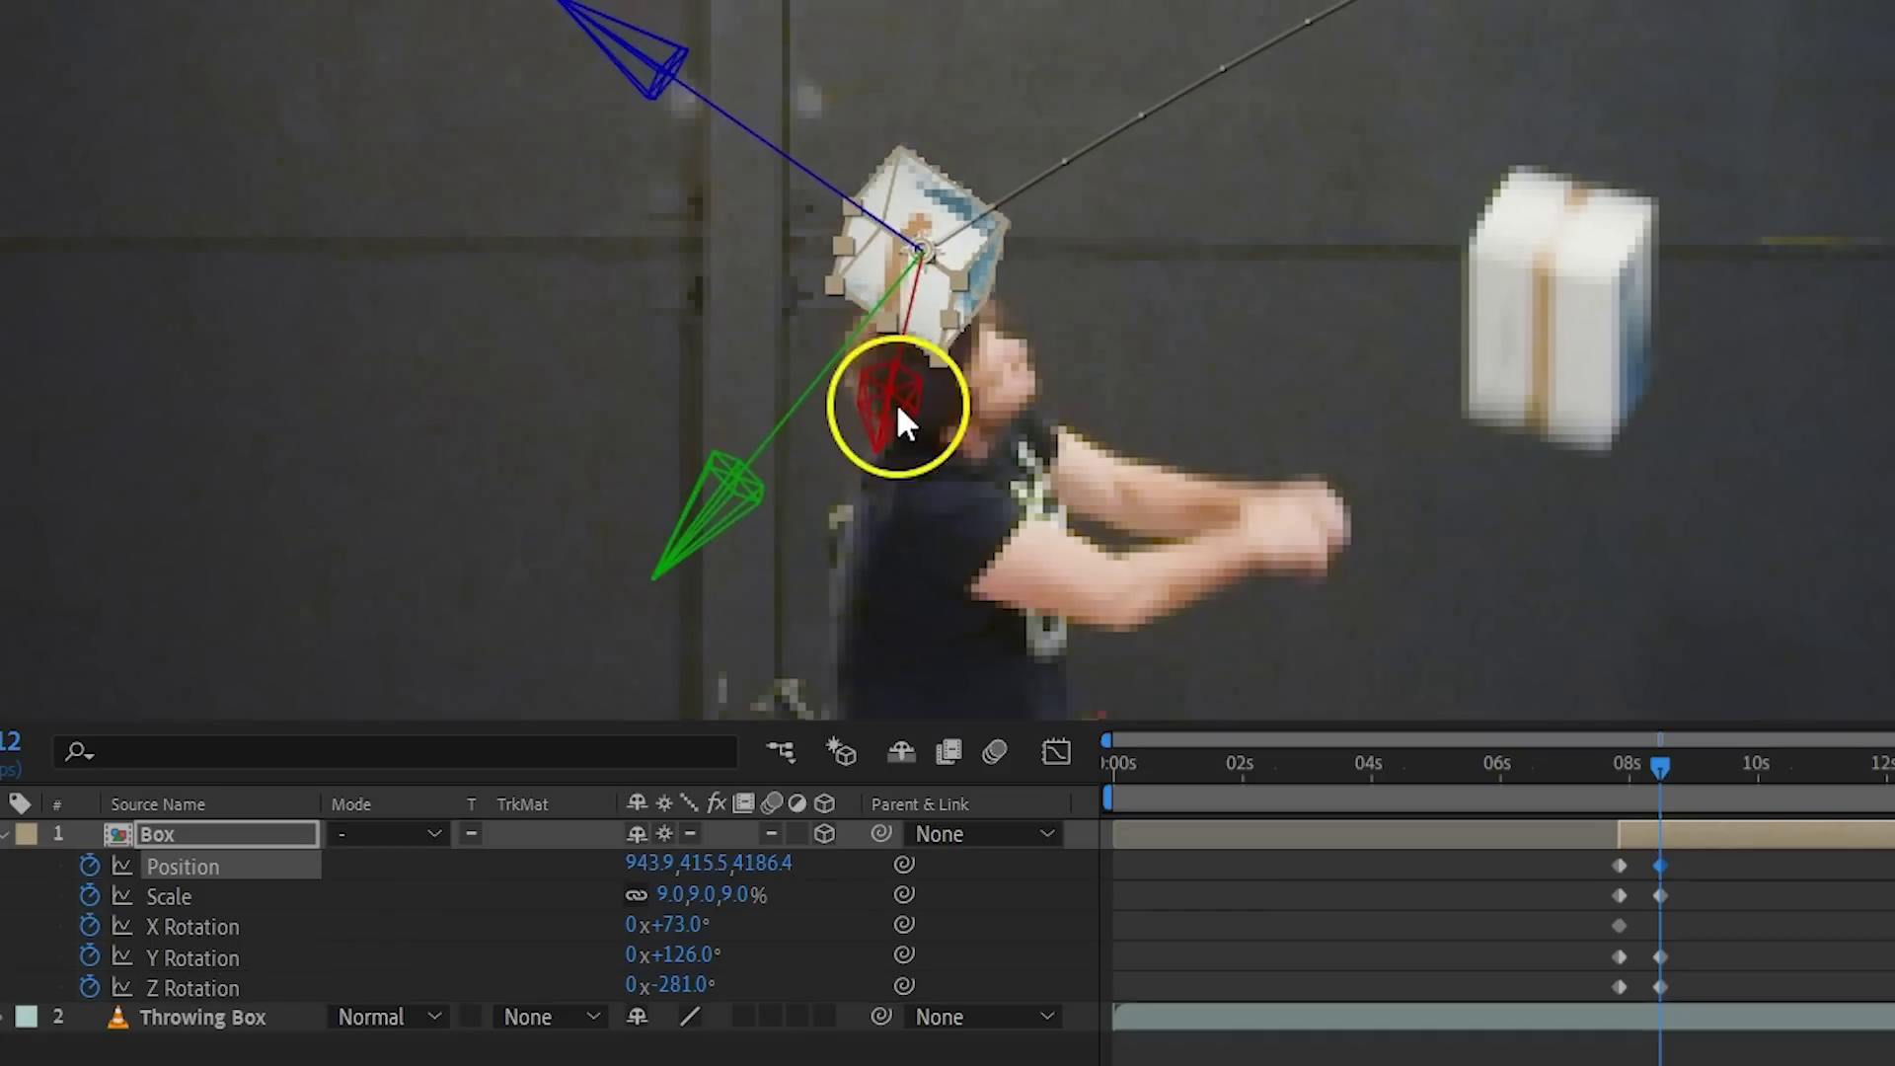
left_click_drag(897, 402, 883, 415)
left_click_drag(671, 904, 683, 904)
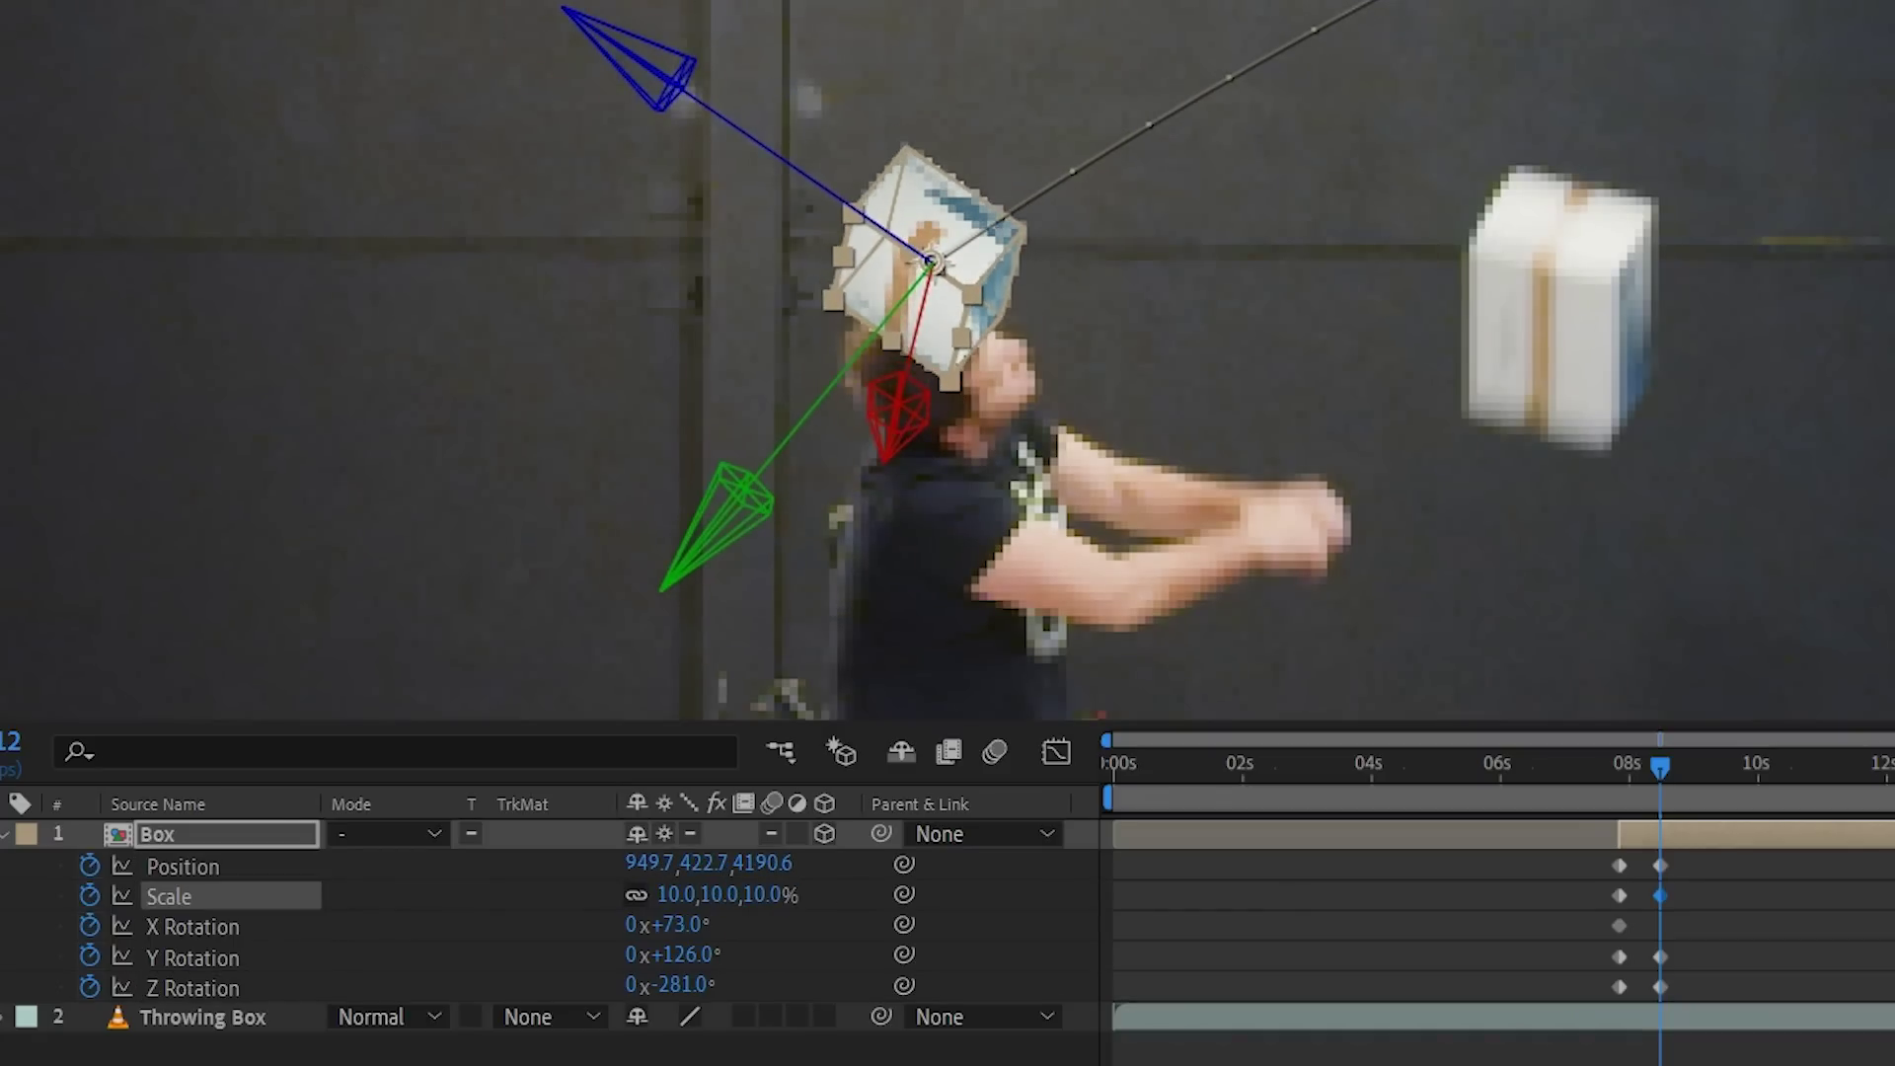
scroll(865, 548, "down", 3)
Step: At a later frame, move the box left, enlarge it and rotate it to match the tumble
left_click_drag(1660, 765, 1690, 766)
left_click_drag(964, 262, 570, 326)
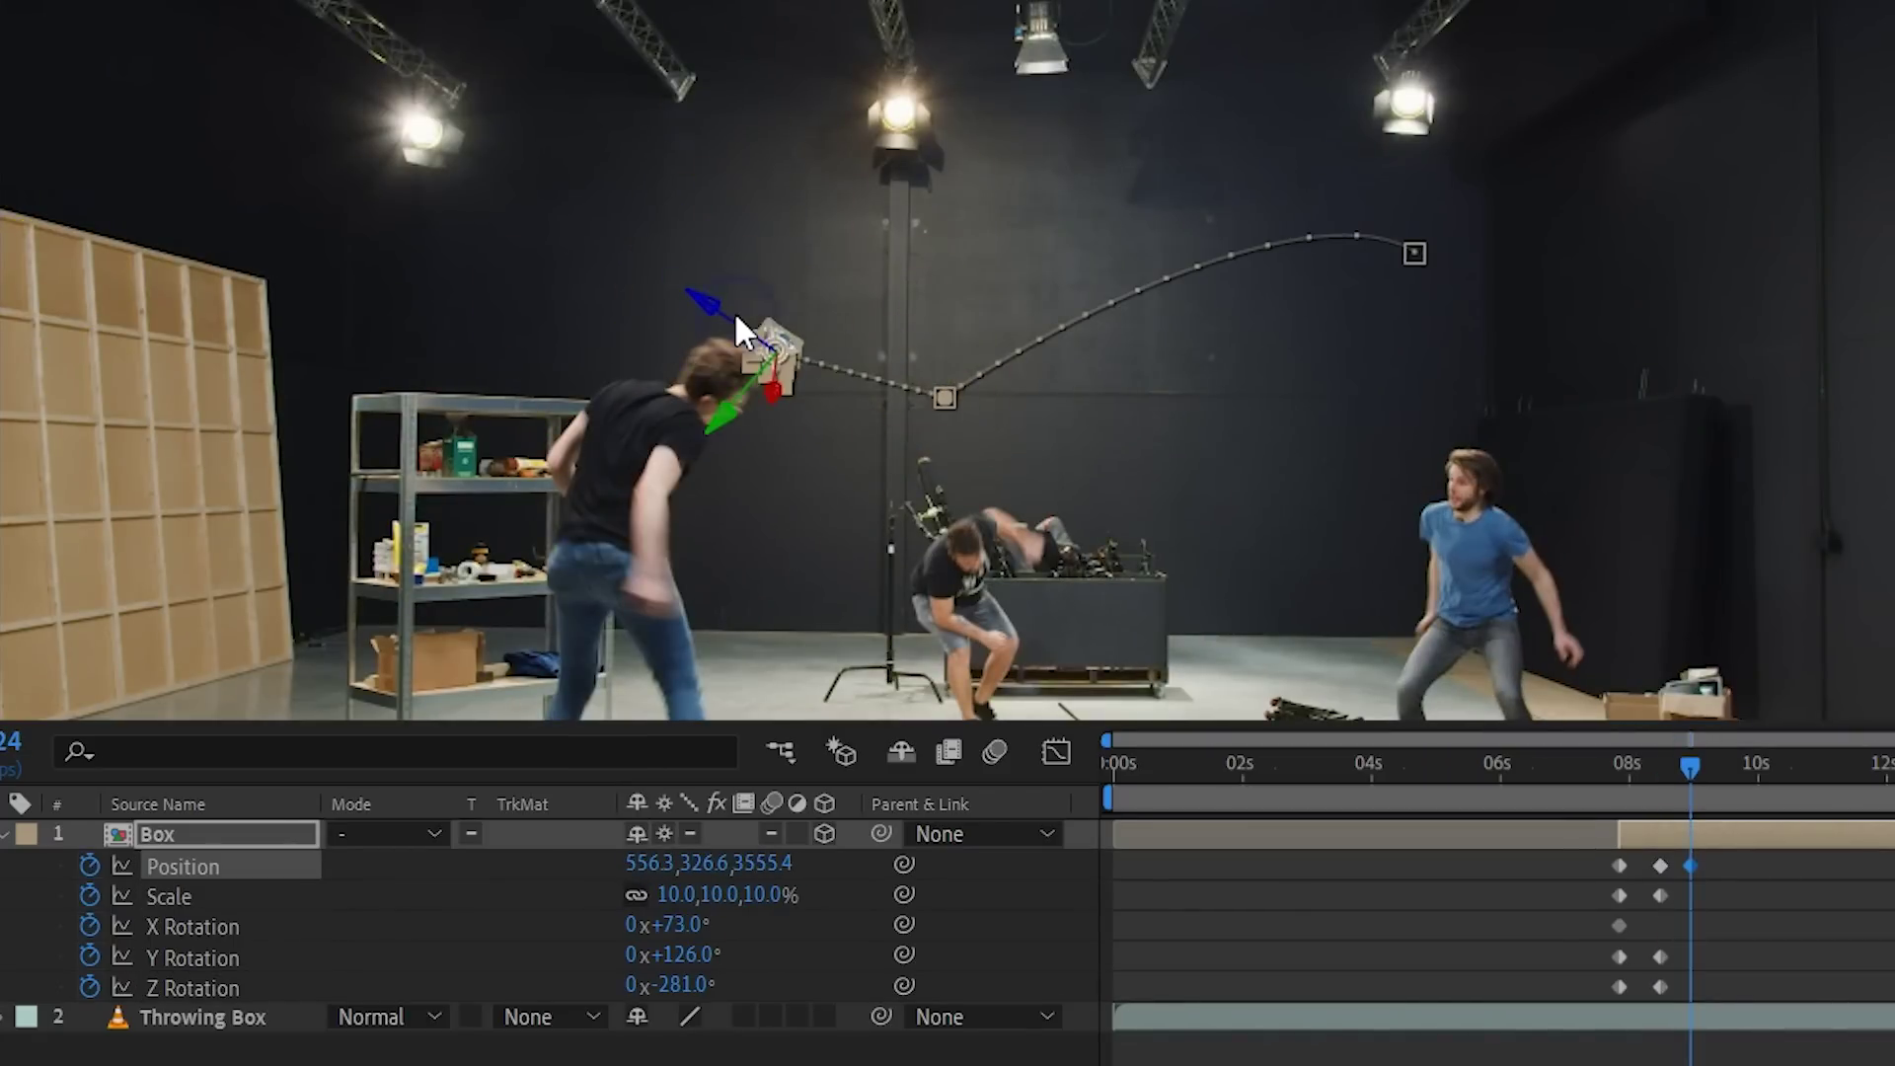
mouse_move(671, 895)
left_mouse_down()
mouse_move(691, 894)
mouse_move(653, 925)
mouse_move(683, 955)
left_mouse_up()
left_click_drag(677, 985, 750, 985)
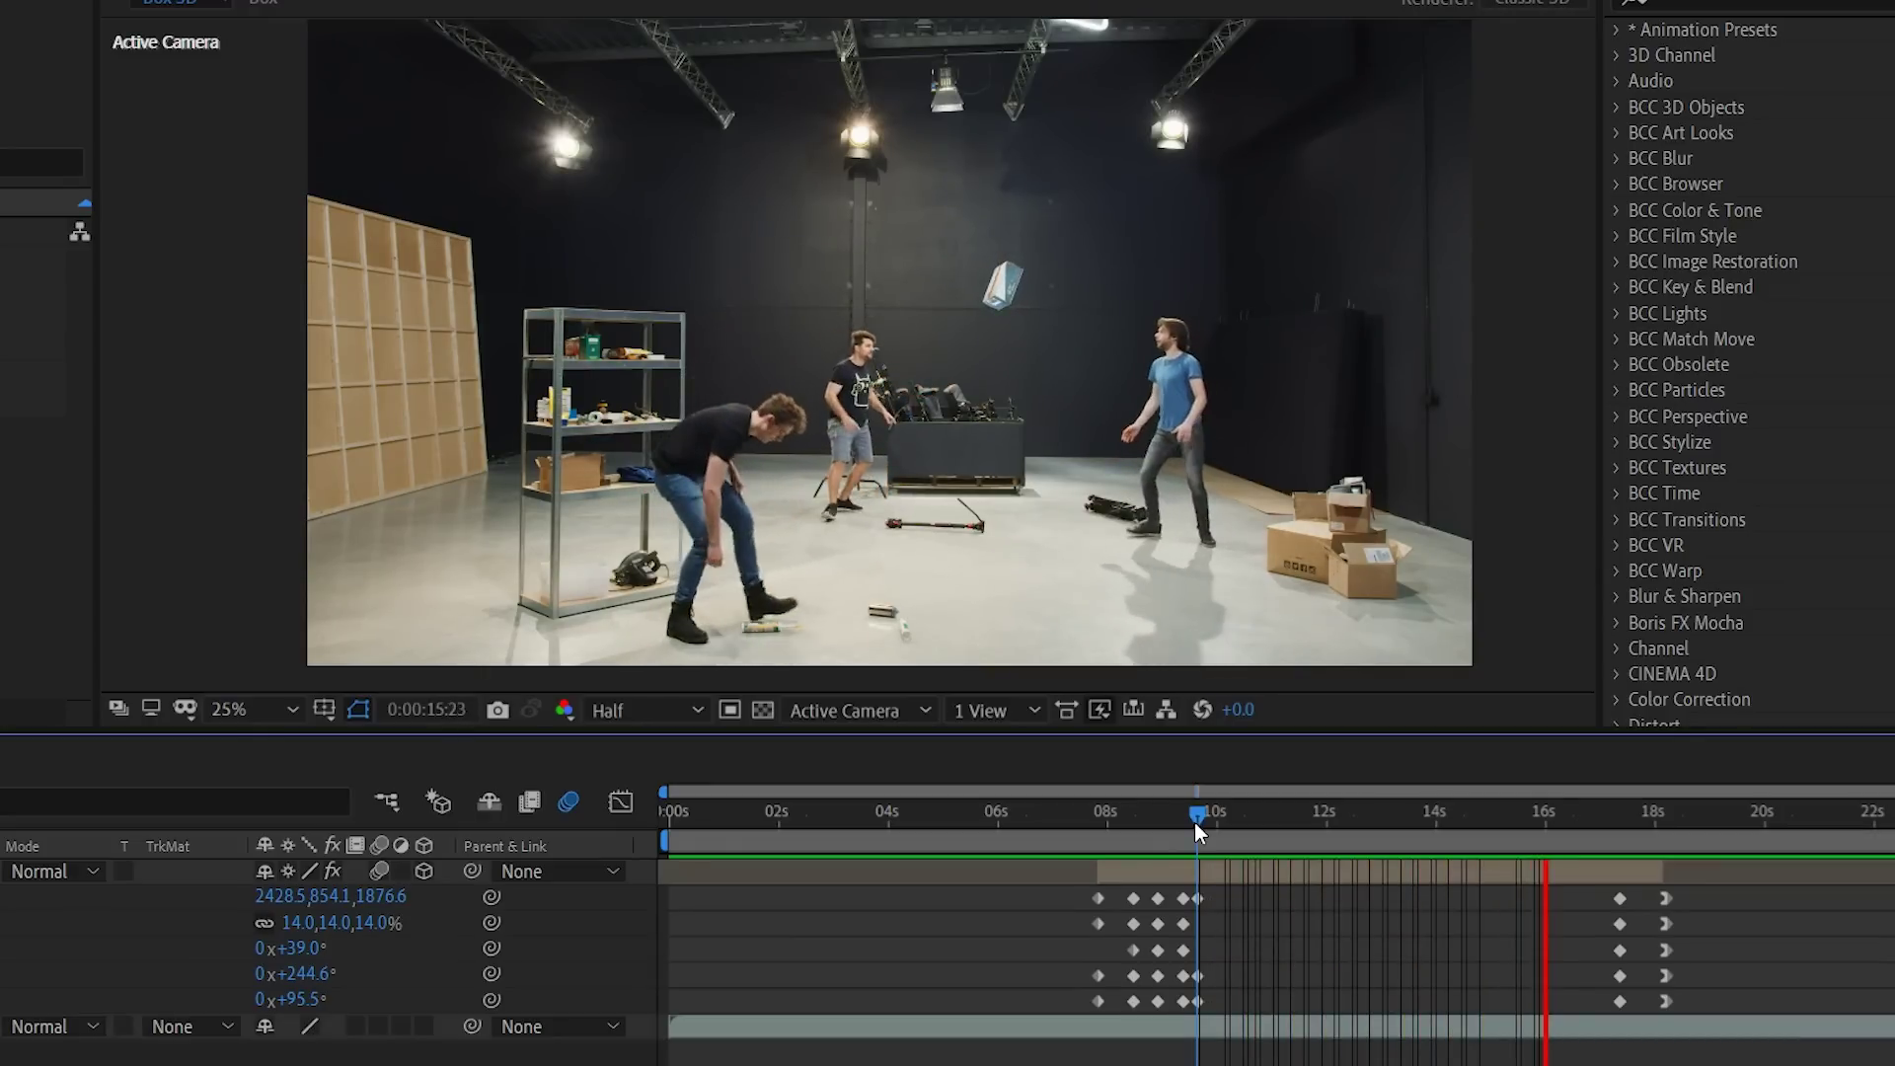
Step: Preview the animated box from just before the throw
left_click_drag(1194, 821, 1077, 817)
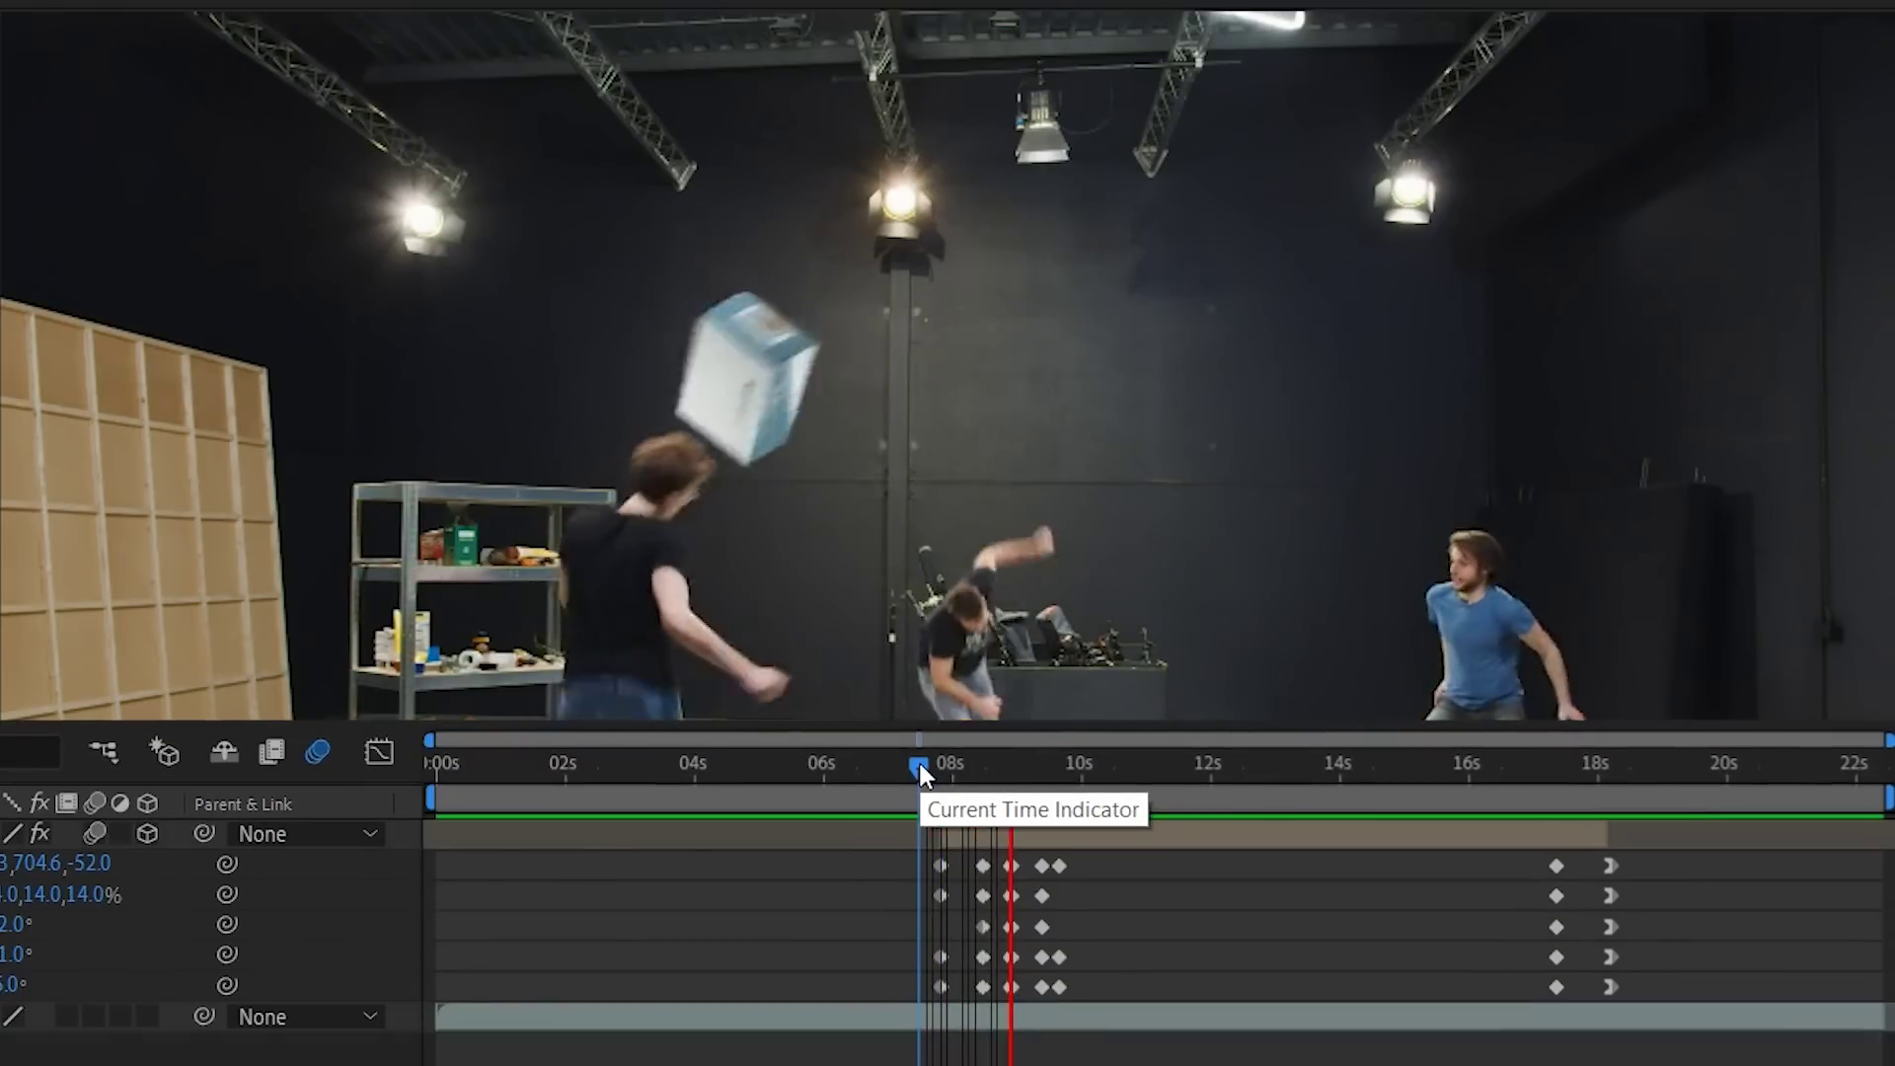
left_click(920, 761)
key("space")
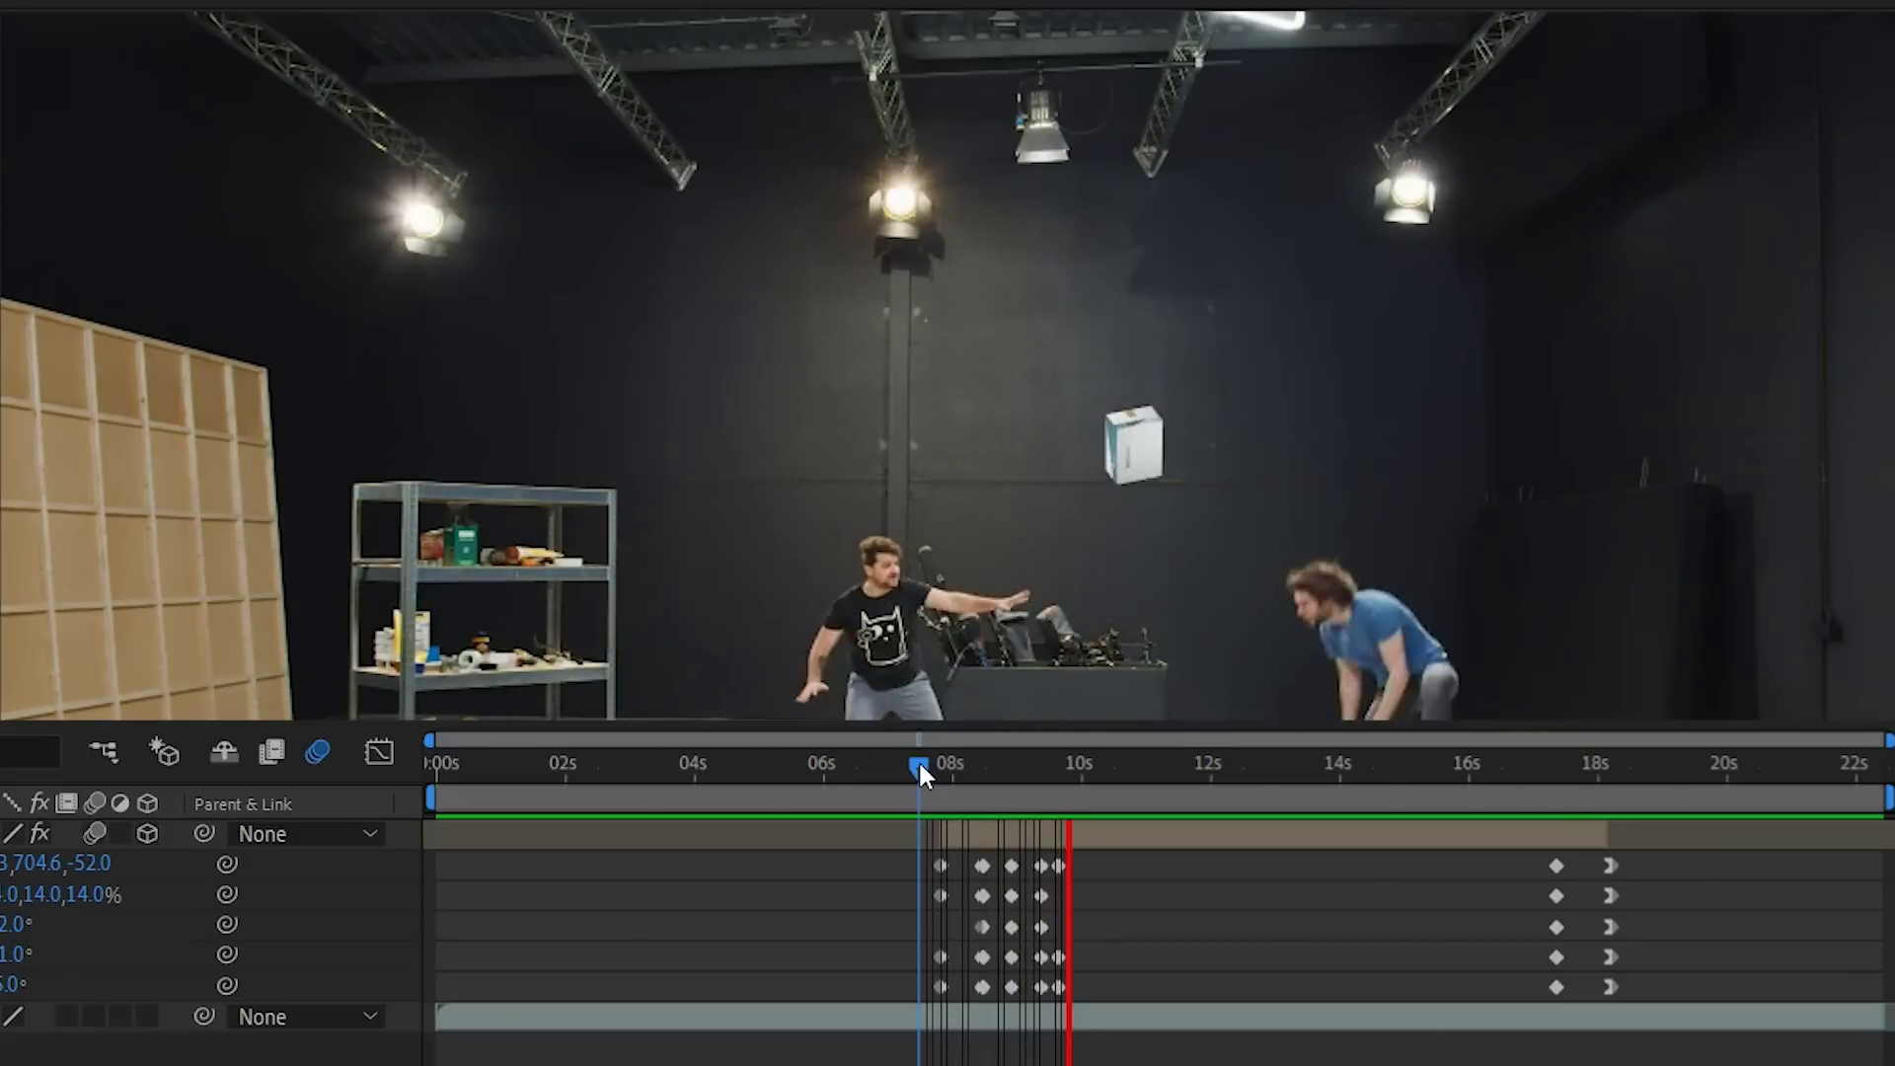
key("space")
key("space")
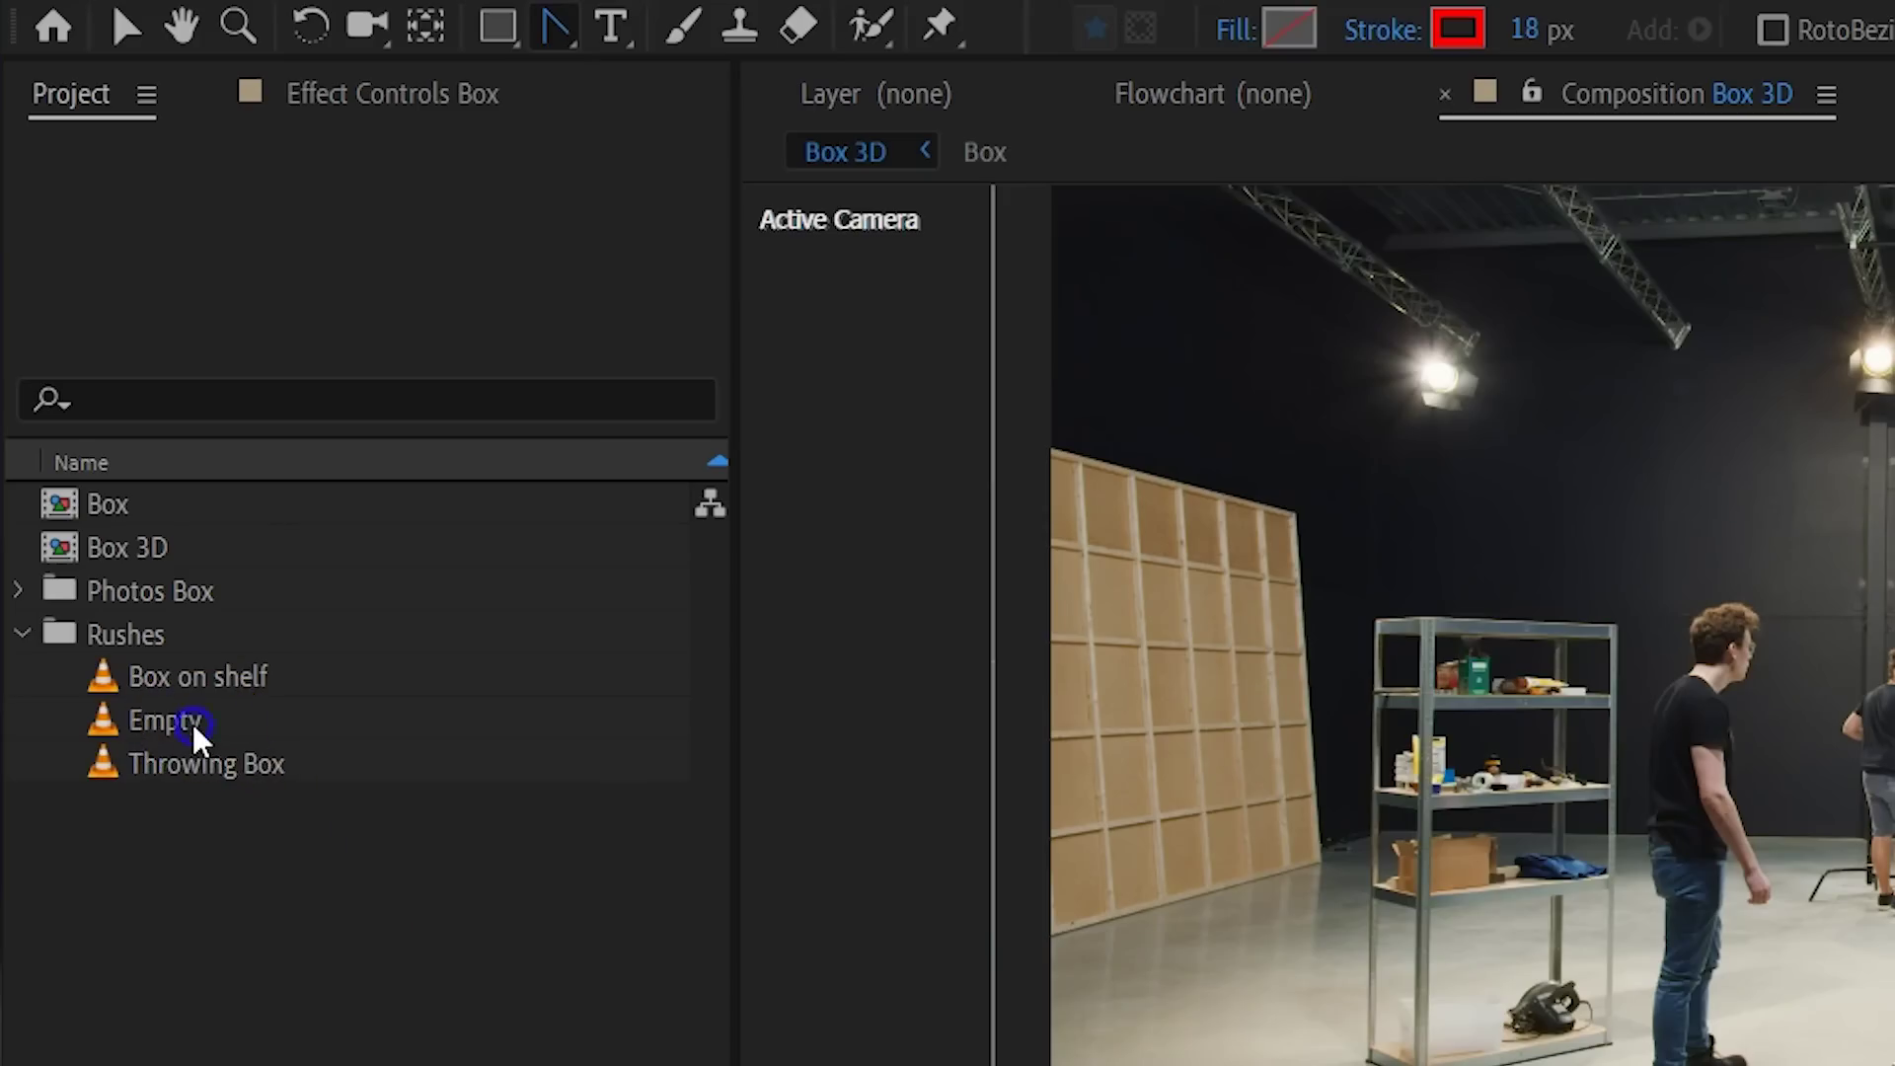
Step: Add the Empty clip, hide it, and start keyframing its Mask Path
left_click_drag(190, 723, 318, 918)
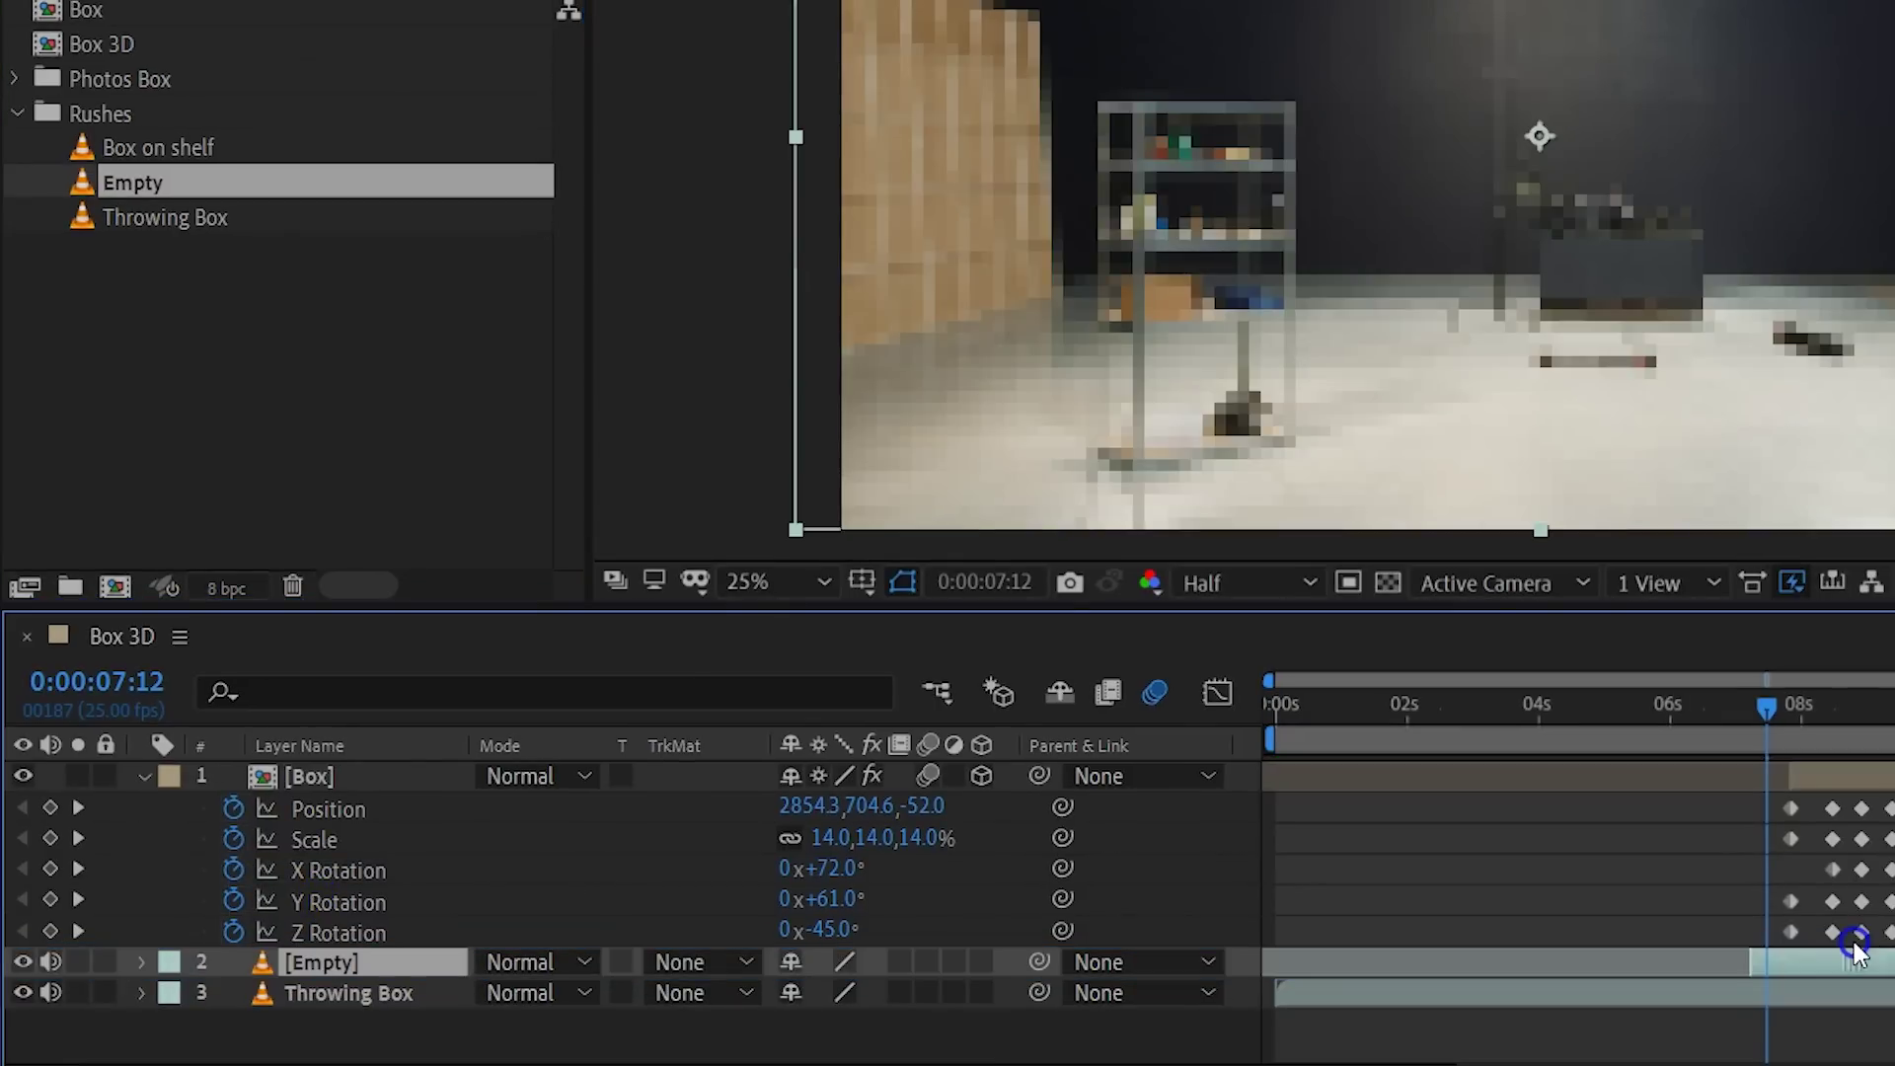
left_click(21, 963)
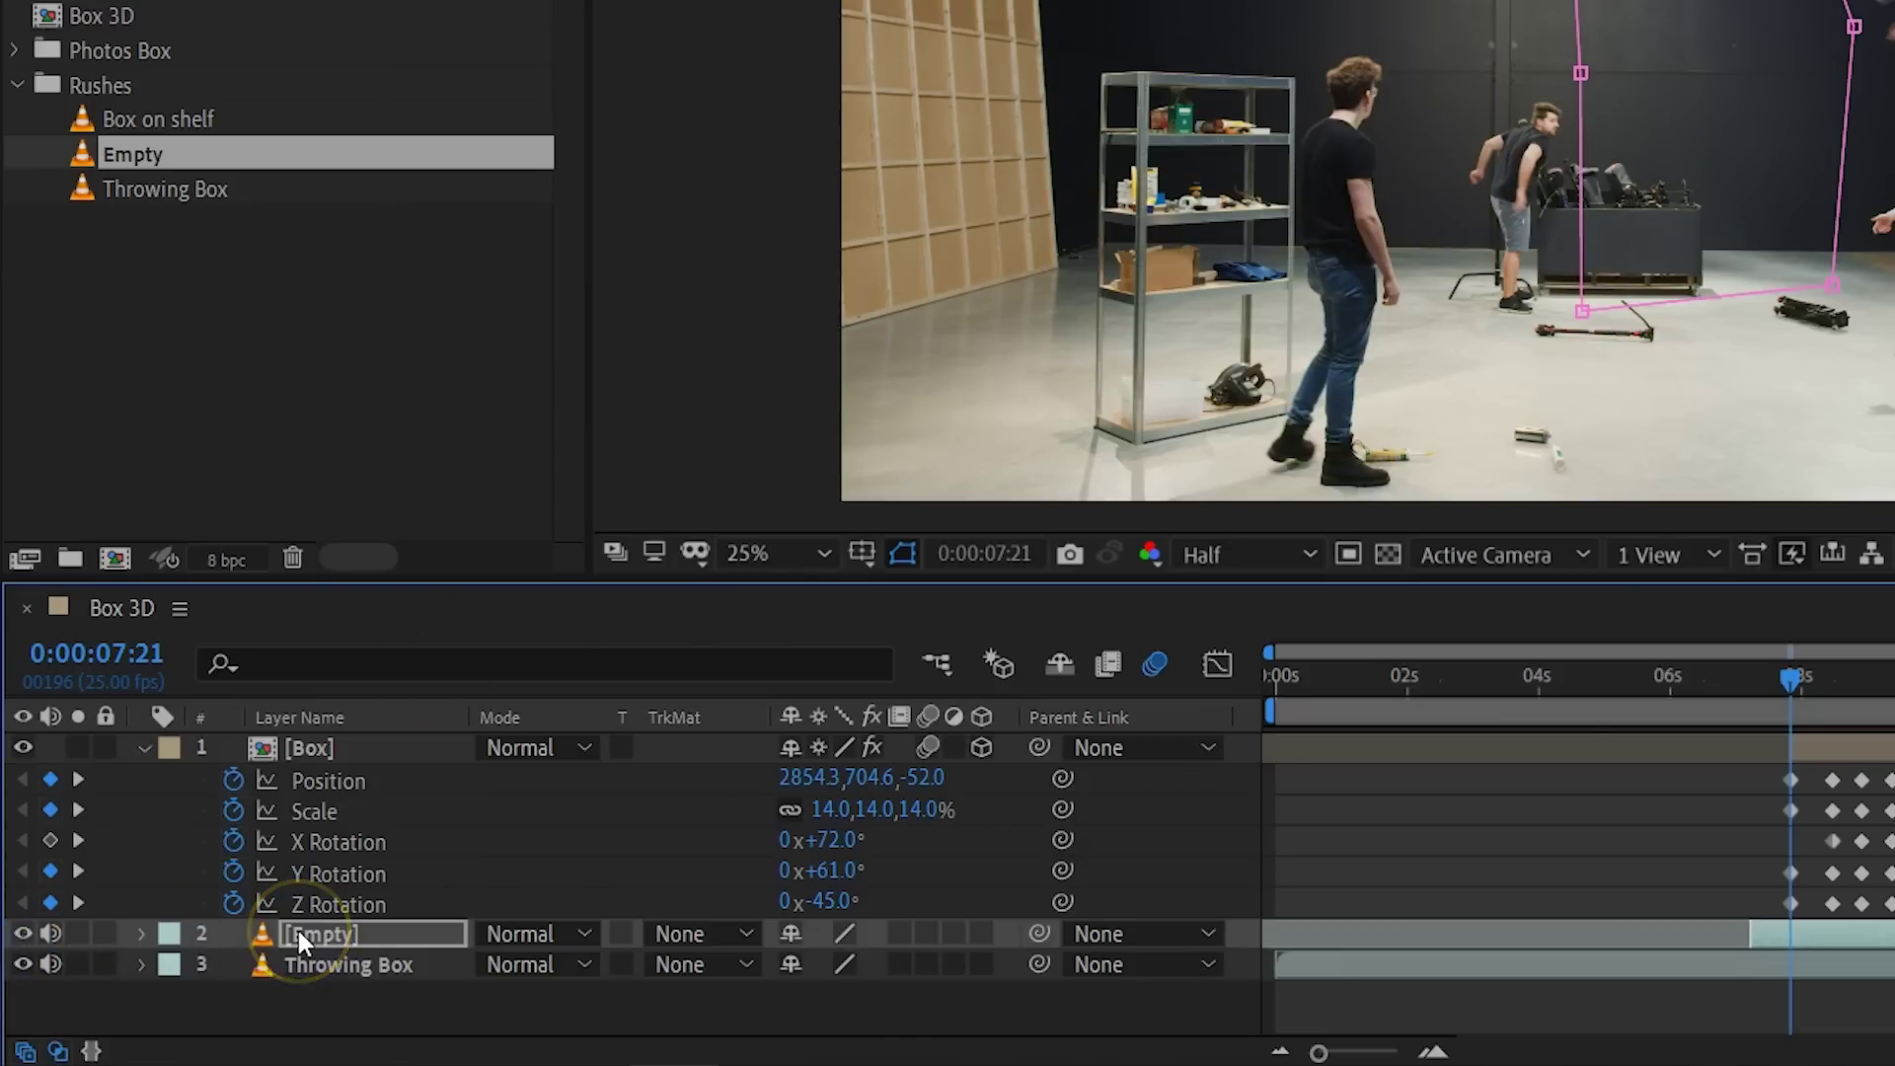
key("m")
left_click(268, 991)
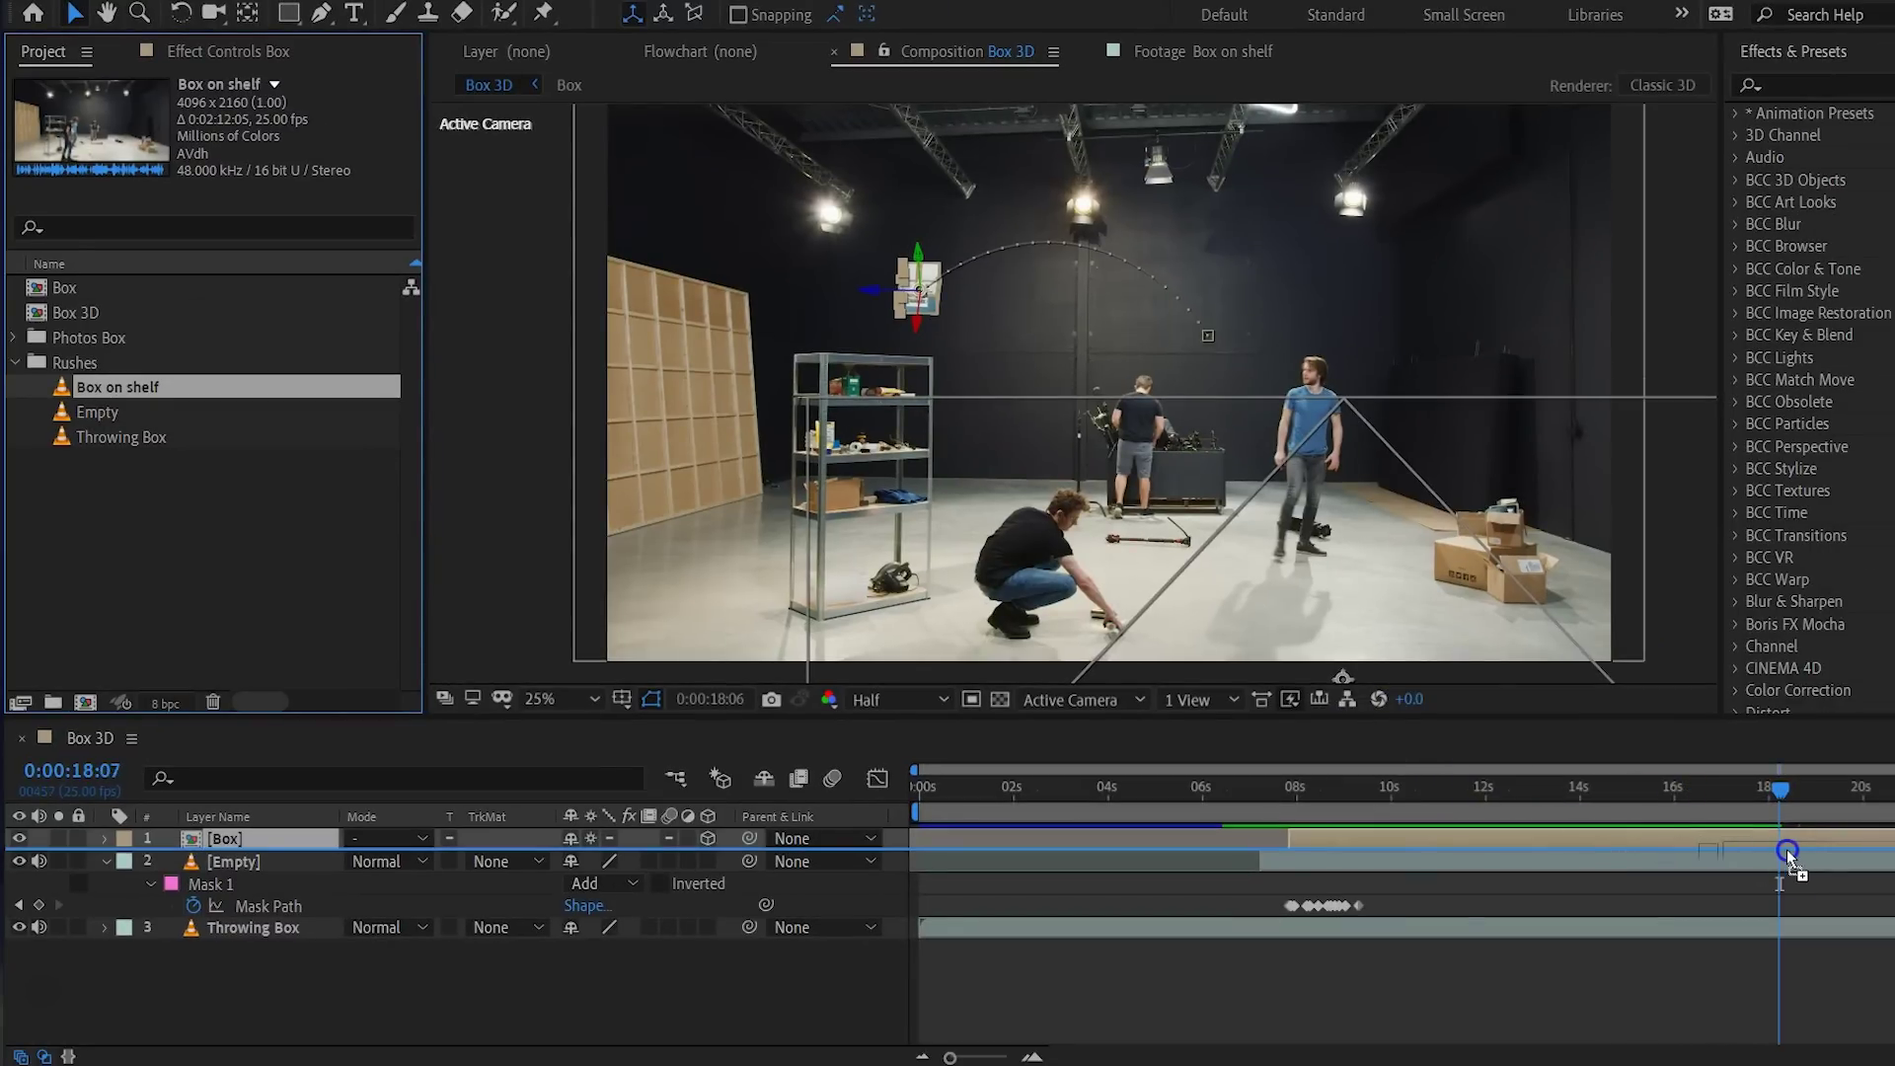
Step: Add Box on shelf at 18s and split the Box layer there, deleting its later part
left_click_drag(1737, 849, 1786, 849)
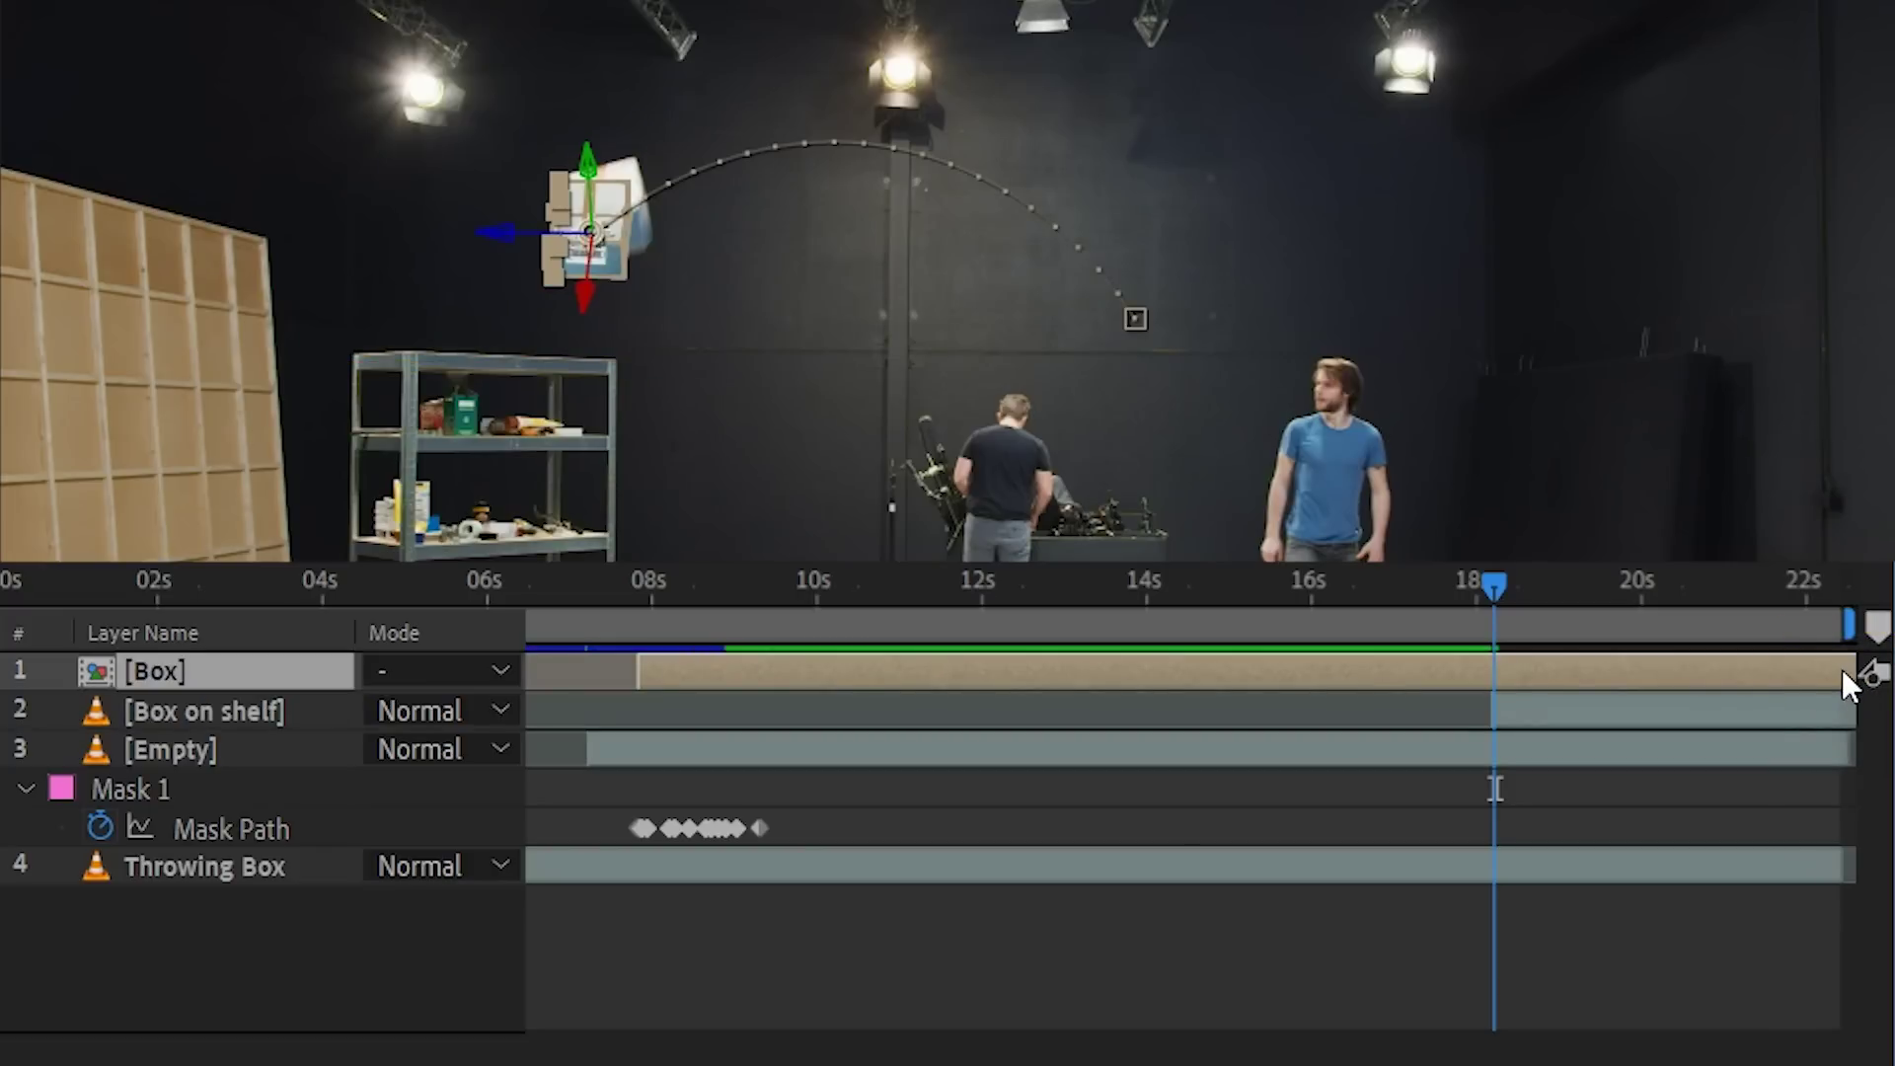
key("ctrl+shift+d")
left_click(1815, 669)
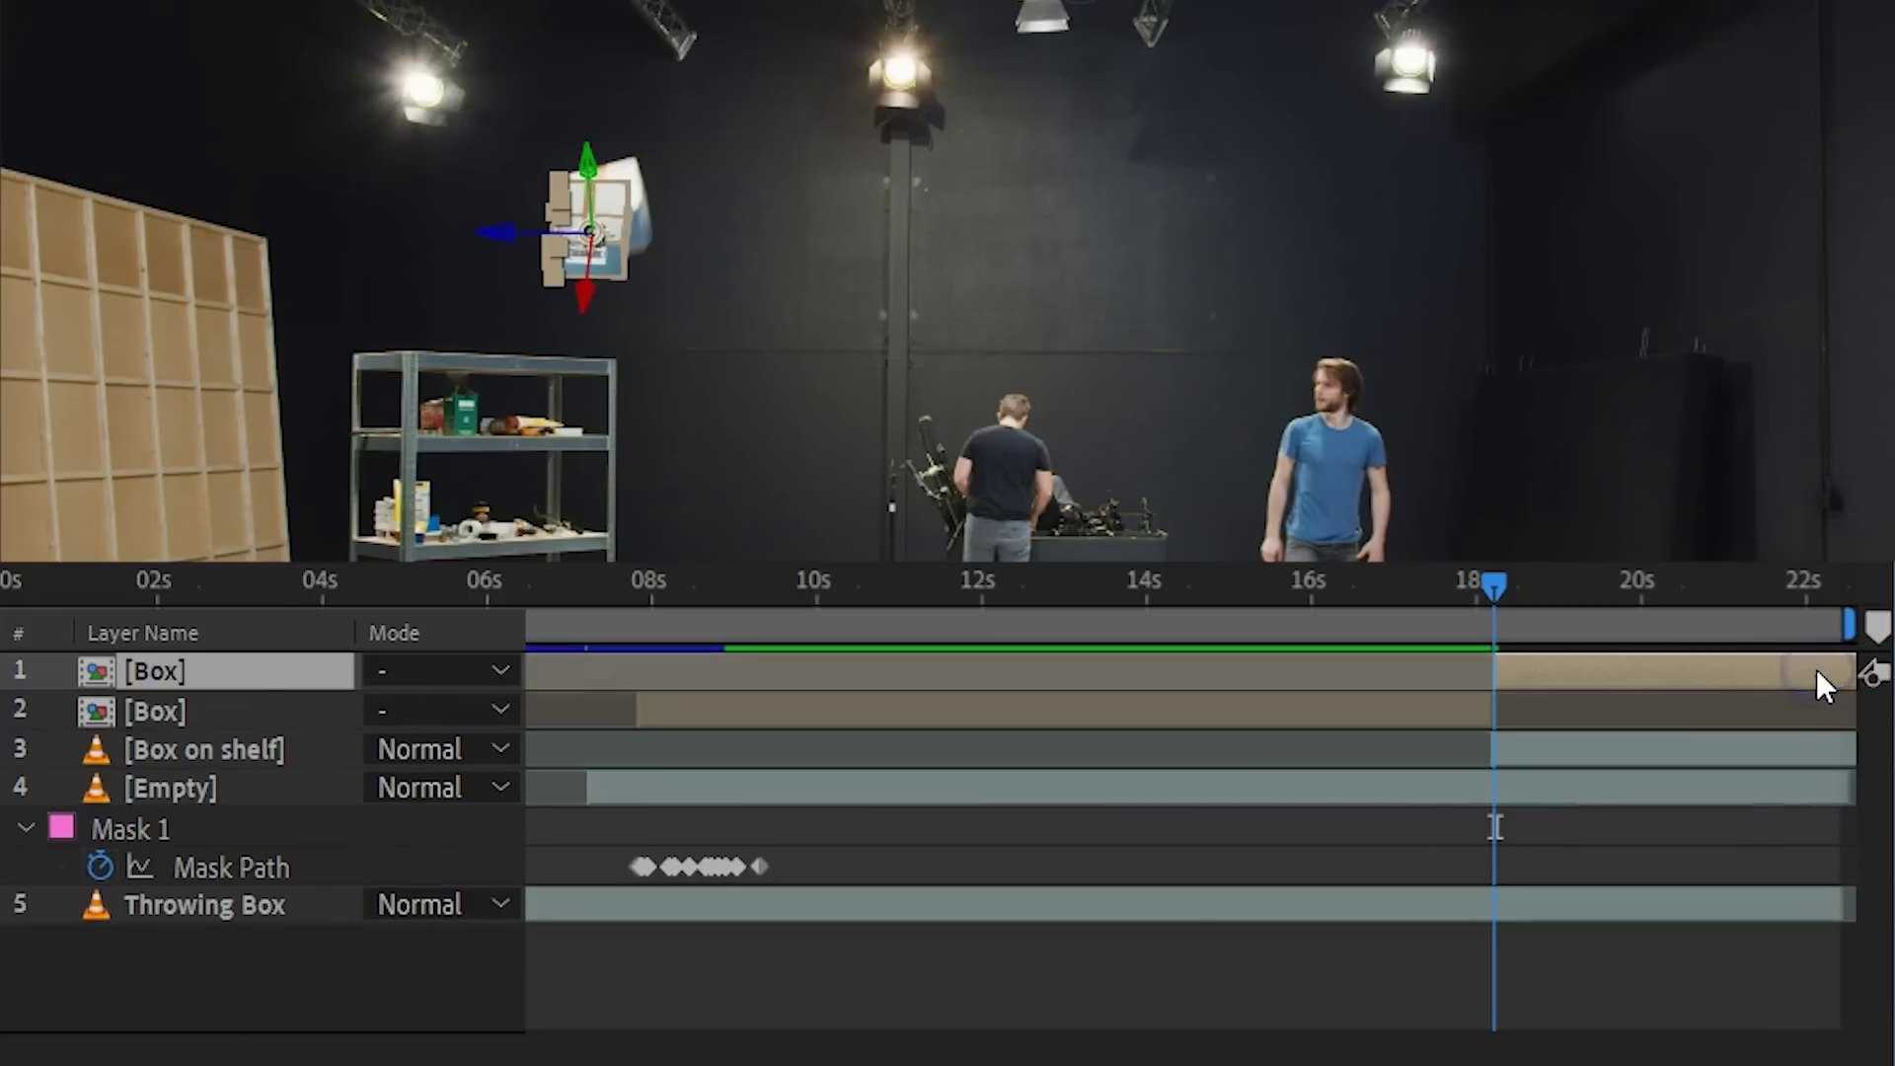
key("Delete")
key(";")
mouse_move(1223, 580)
left_mouse_down()
mouse_move(1130, 570)
mouse_move(1448, 573)
left_mouse_up()
key(";")
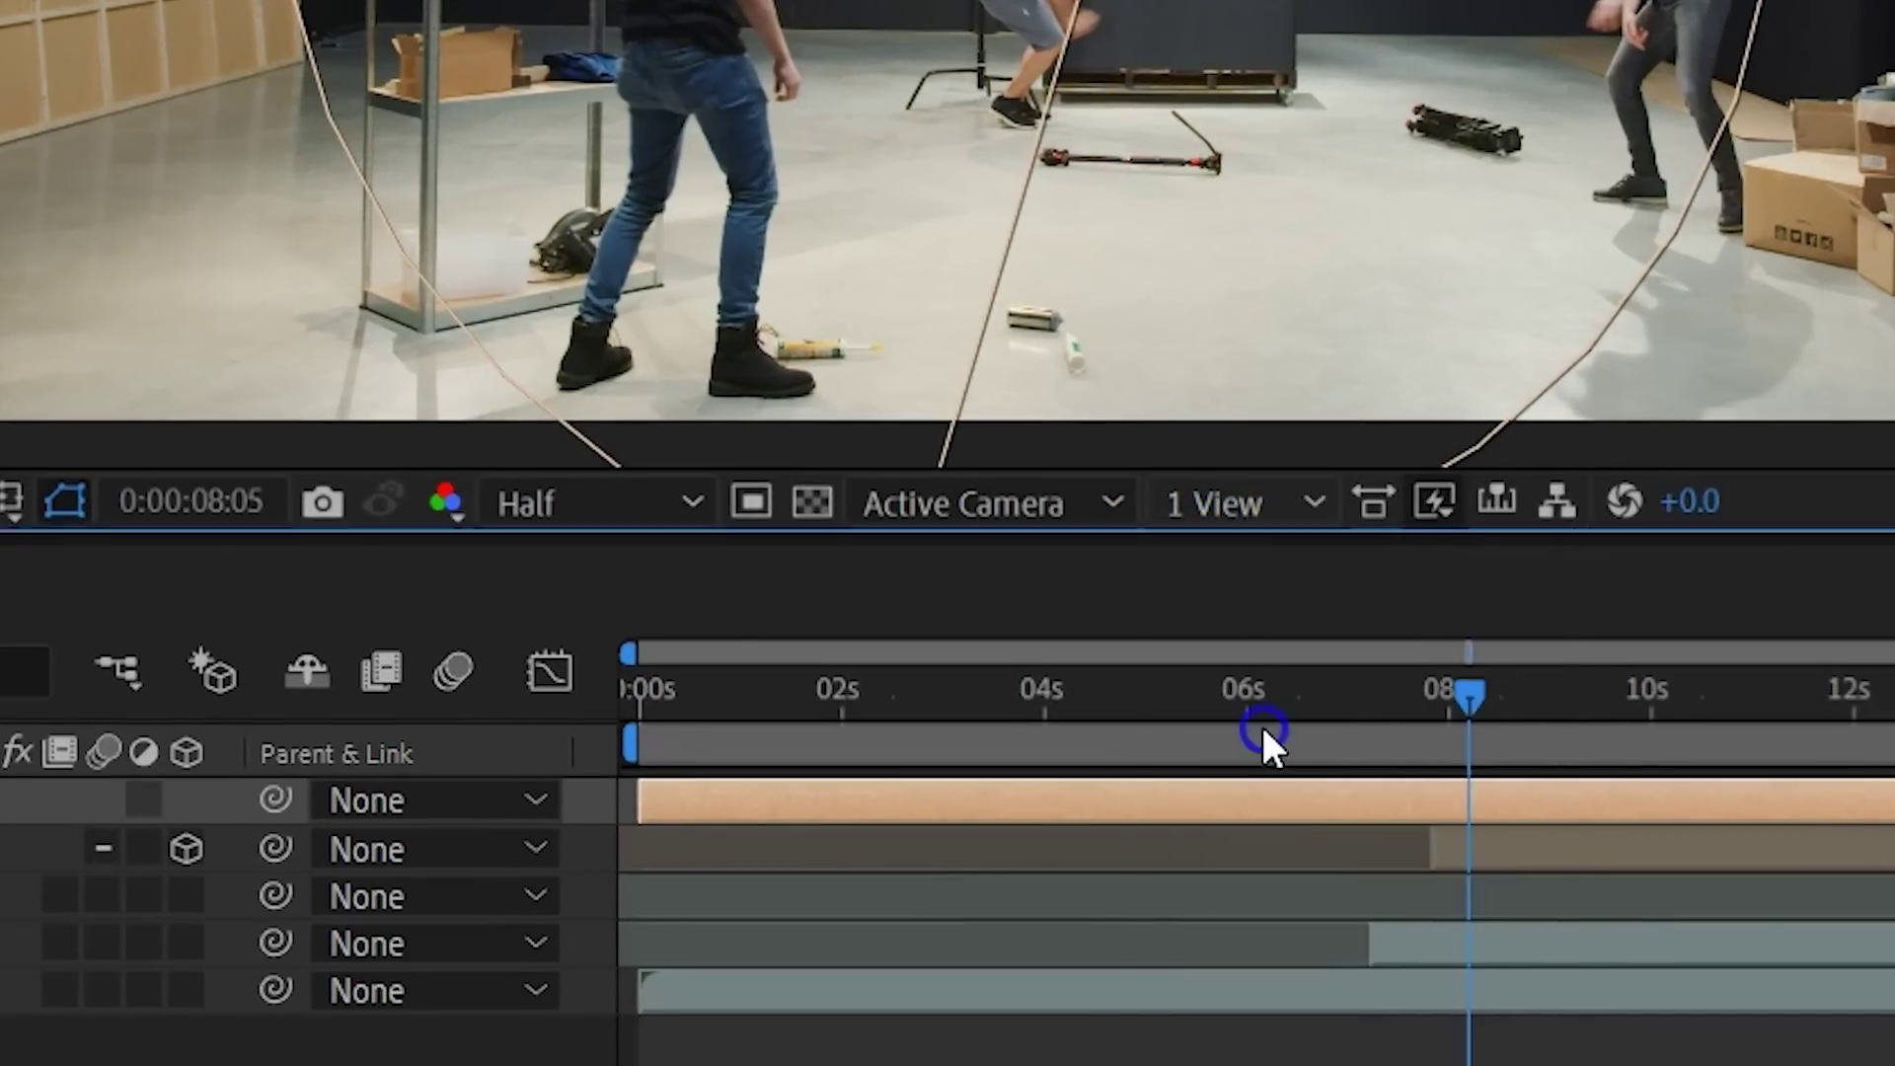
Step: Switch to 4 Views and drag Spot Light 1 up above the set
left_click(1167, 1046)
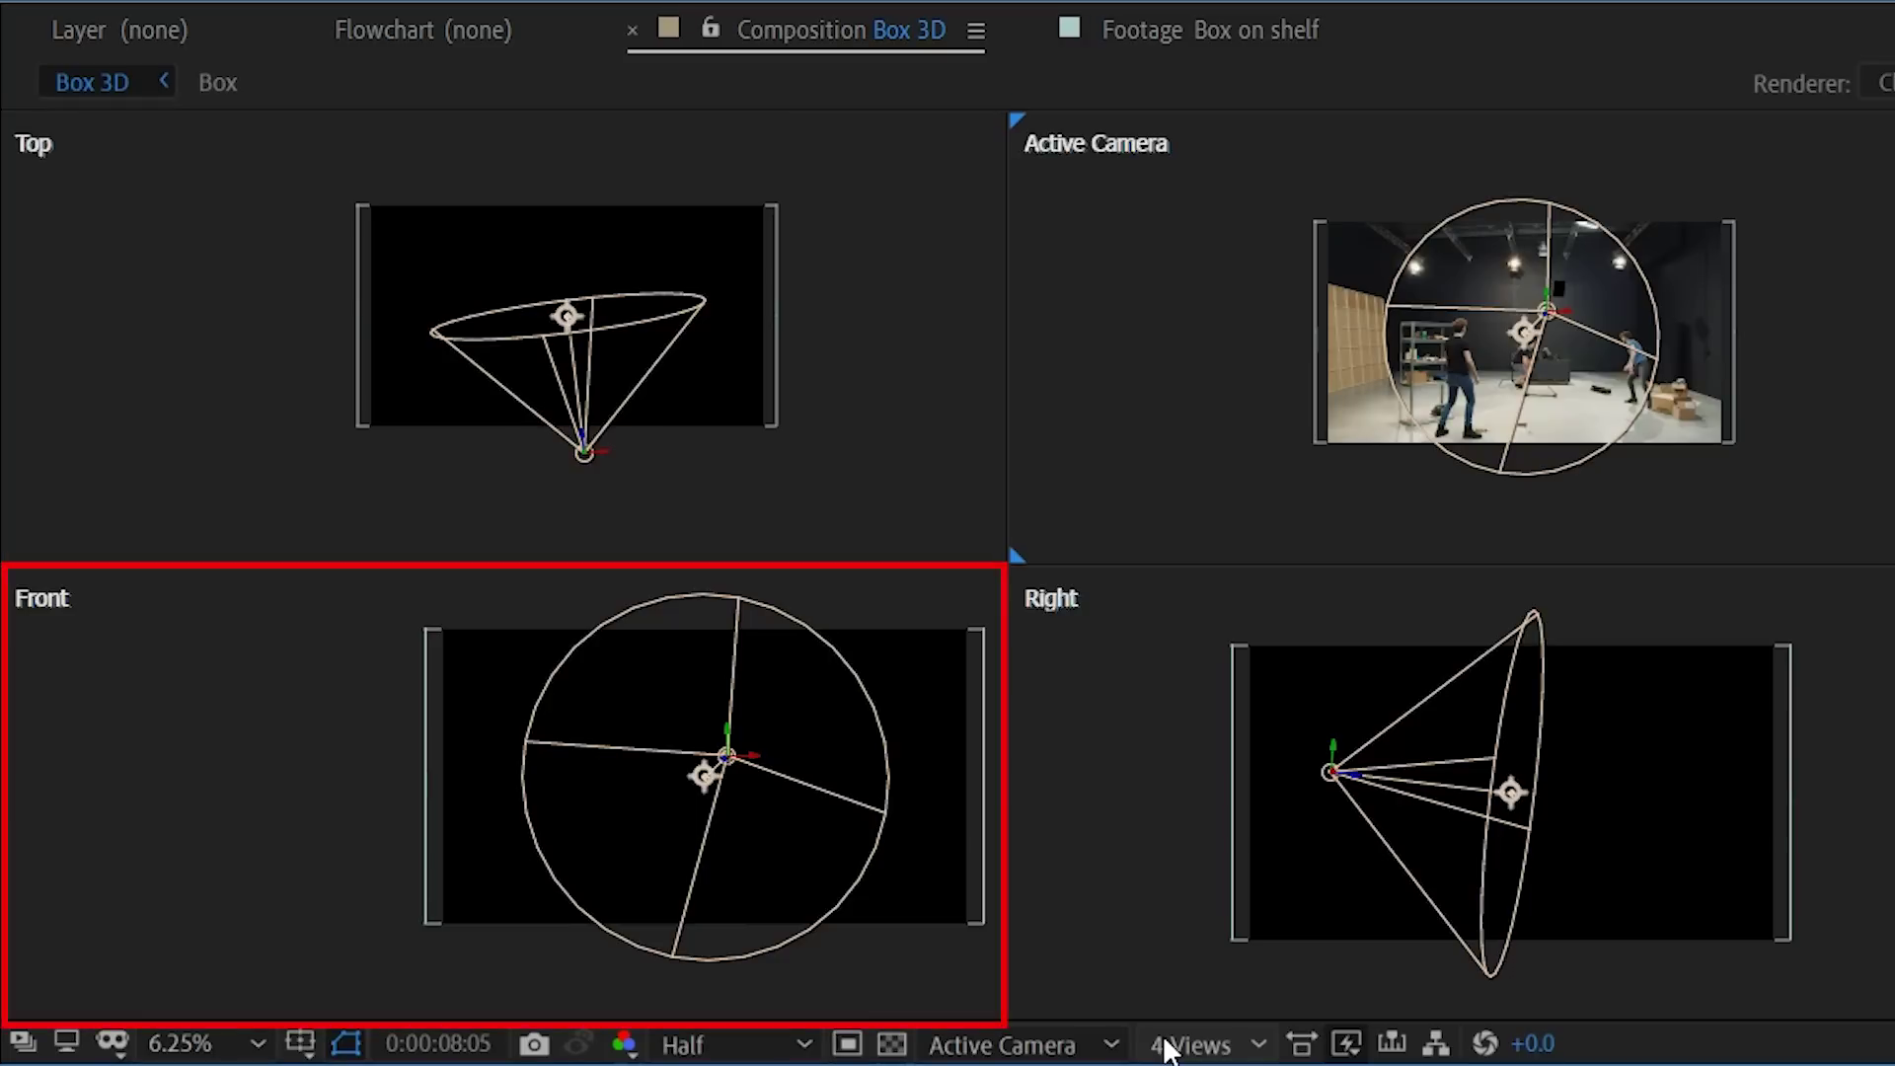
left_click(909, 821)
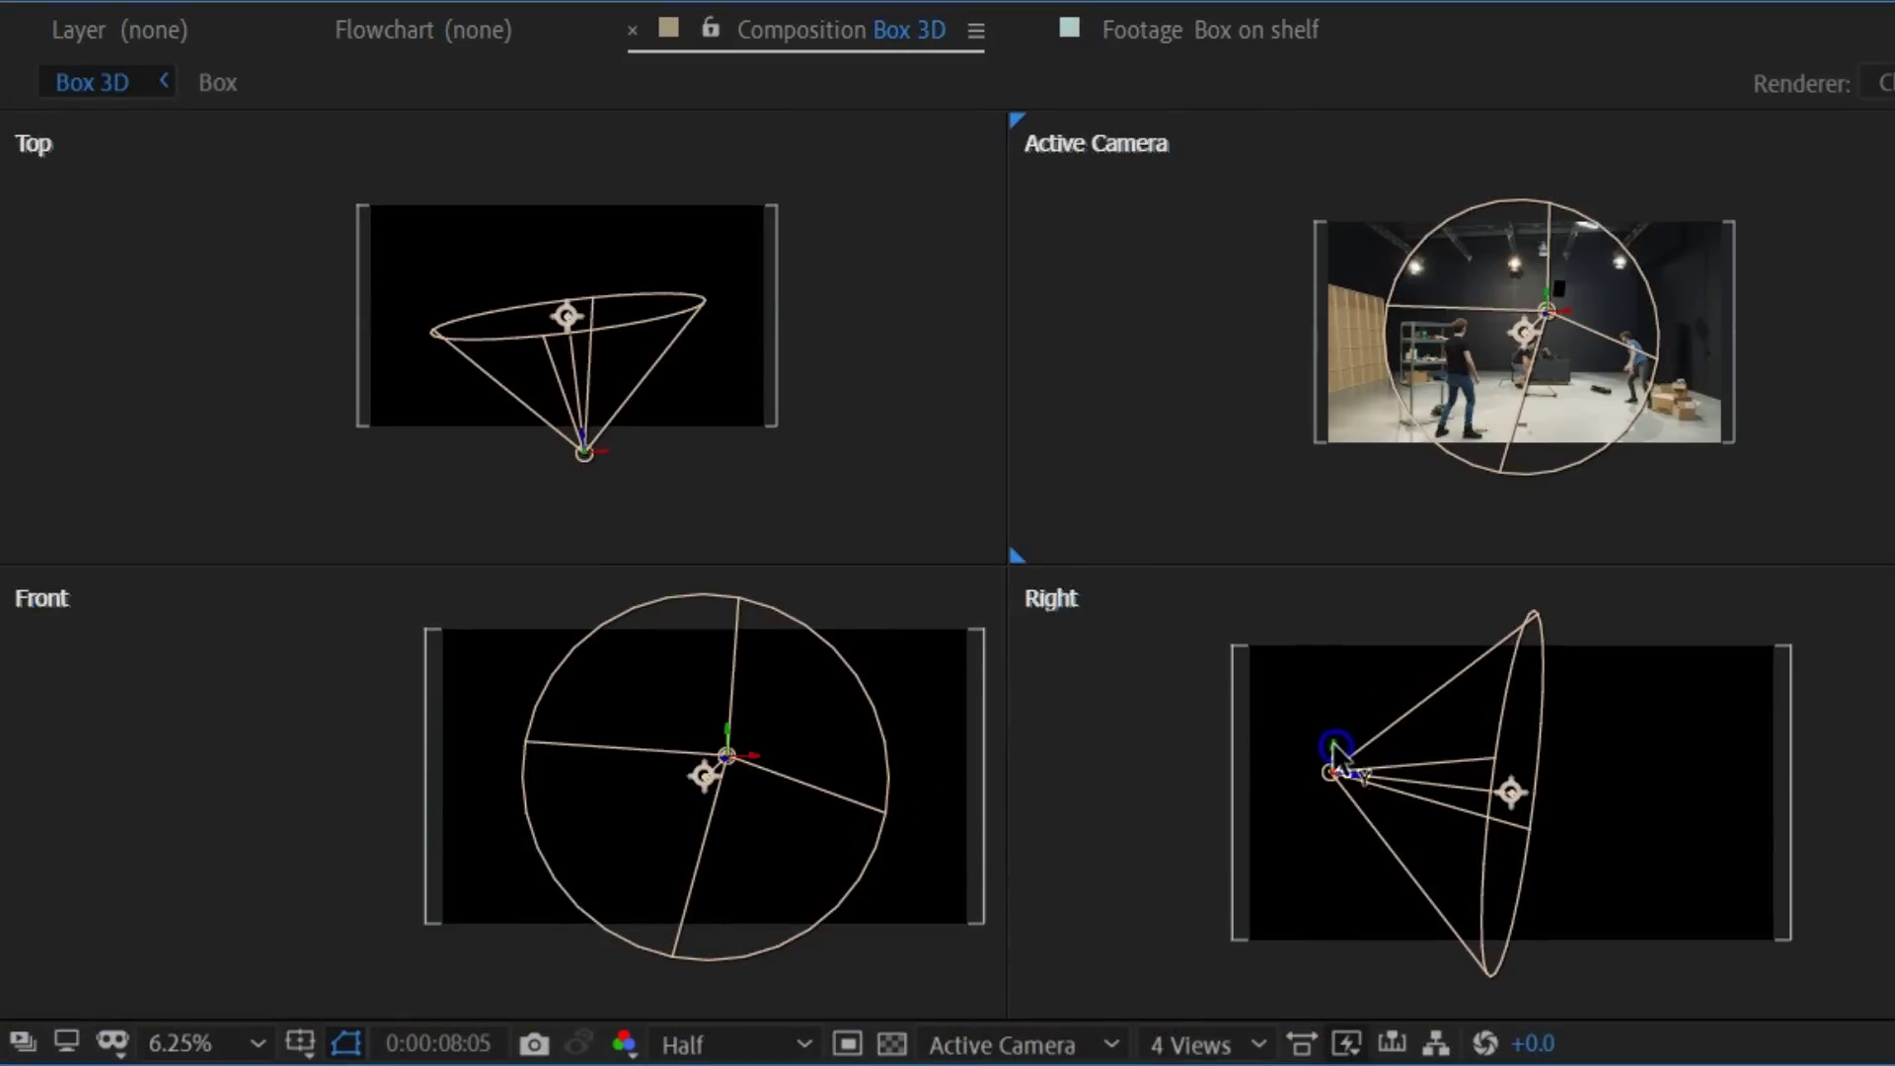
mouse_move(1334, 750)
left_mouse_down()
mouse_move(1321, 674)
mouse_move(1111, 681)
mouse_move(1090, 583)
left_mouse_up()
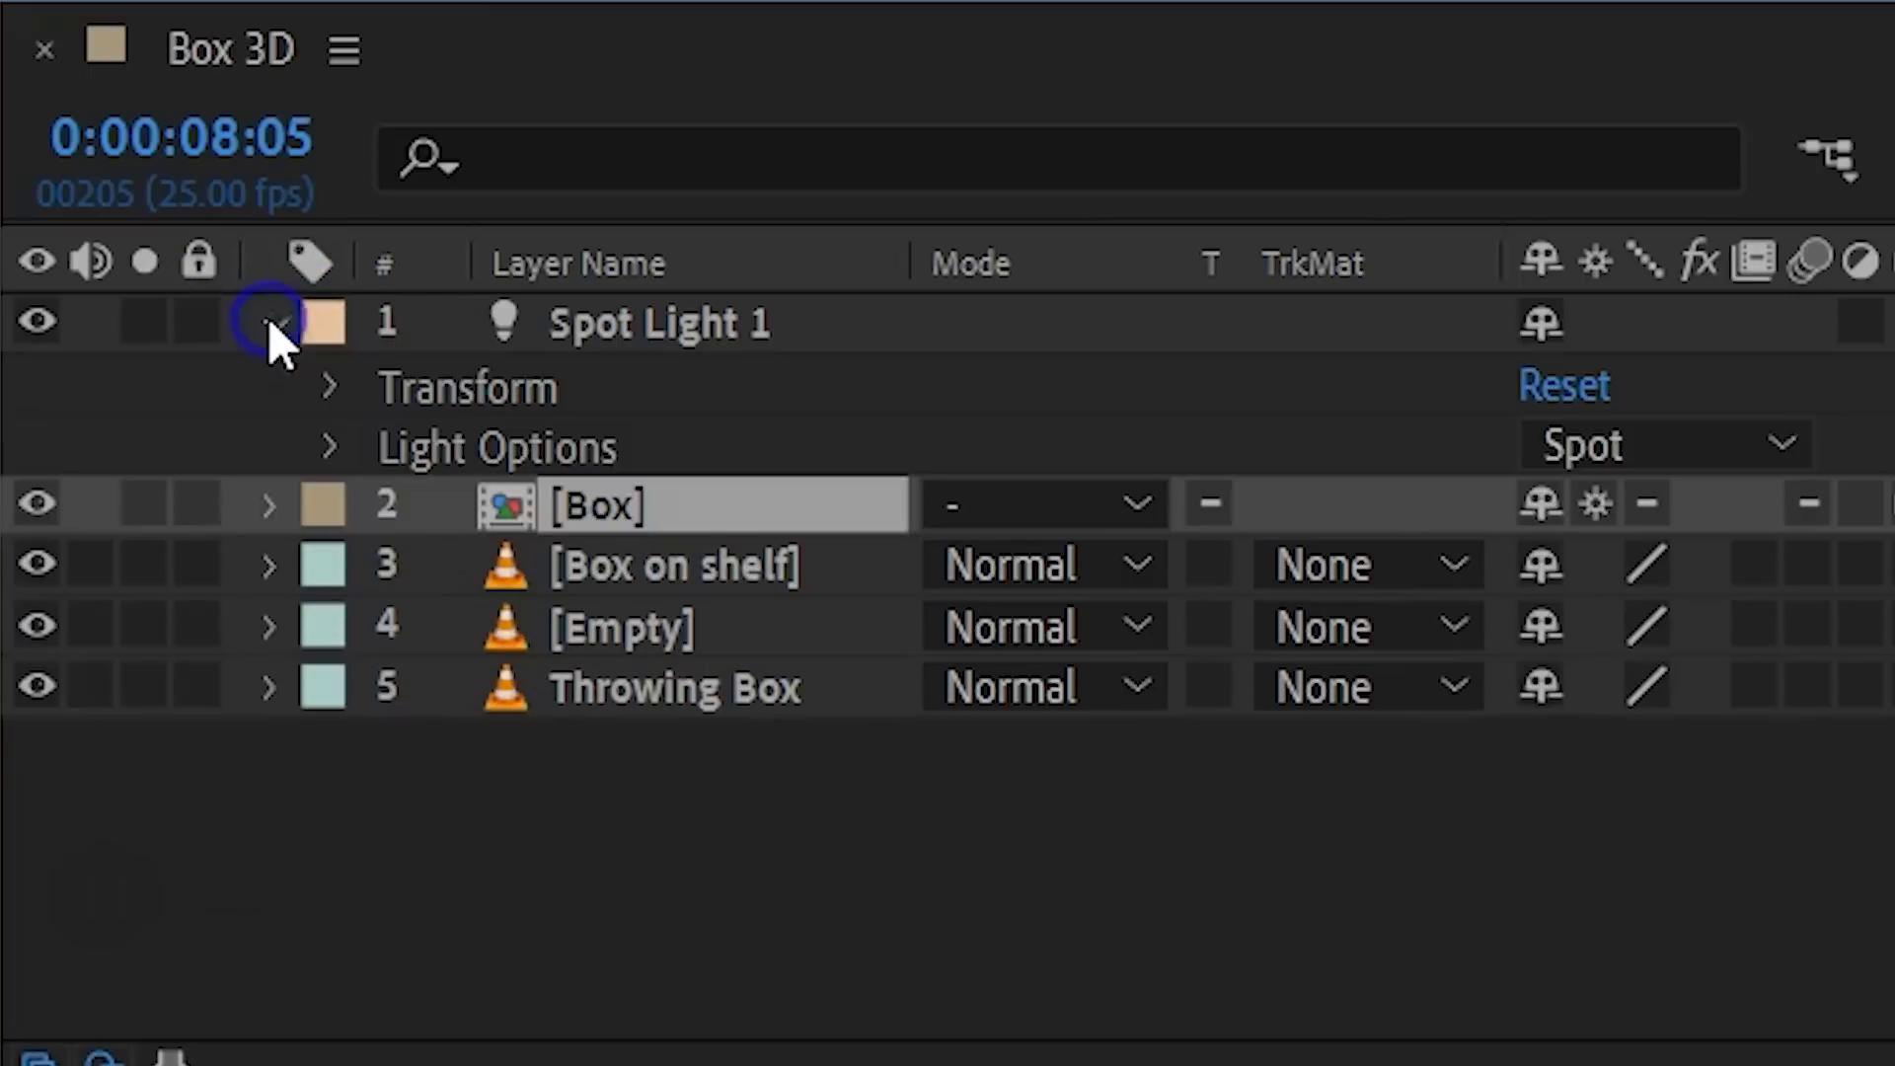
Step: In Spot Light 1's Light Options, lengthen falloff to 5297 and widen the cone to 112°
left_click(328, 449)
mouse_move(1571, 859)
left_mouse_down()
mouse_move(1648, 837)
mouse_move(549, 1000)
left_mouse_up()
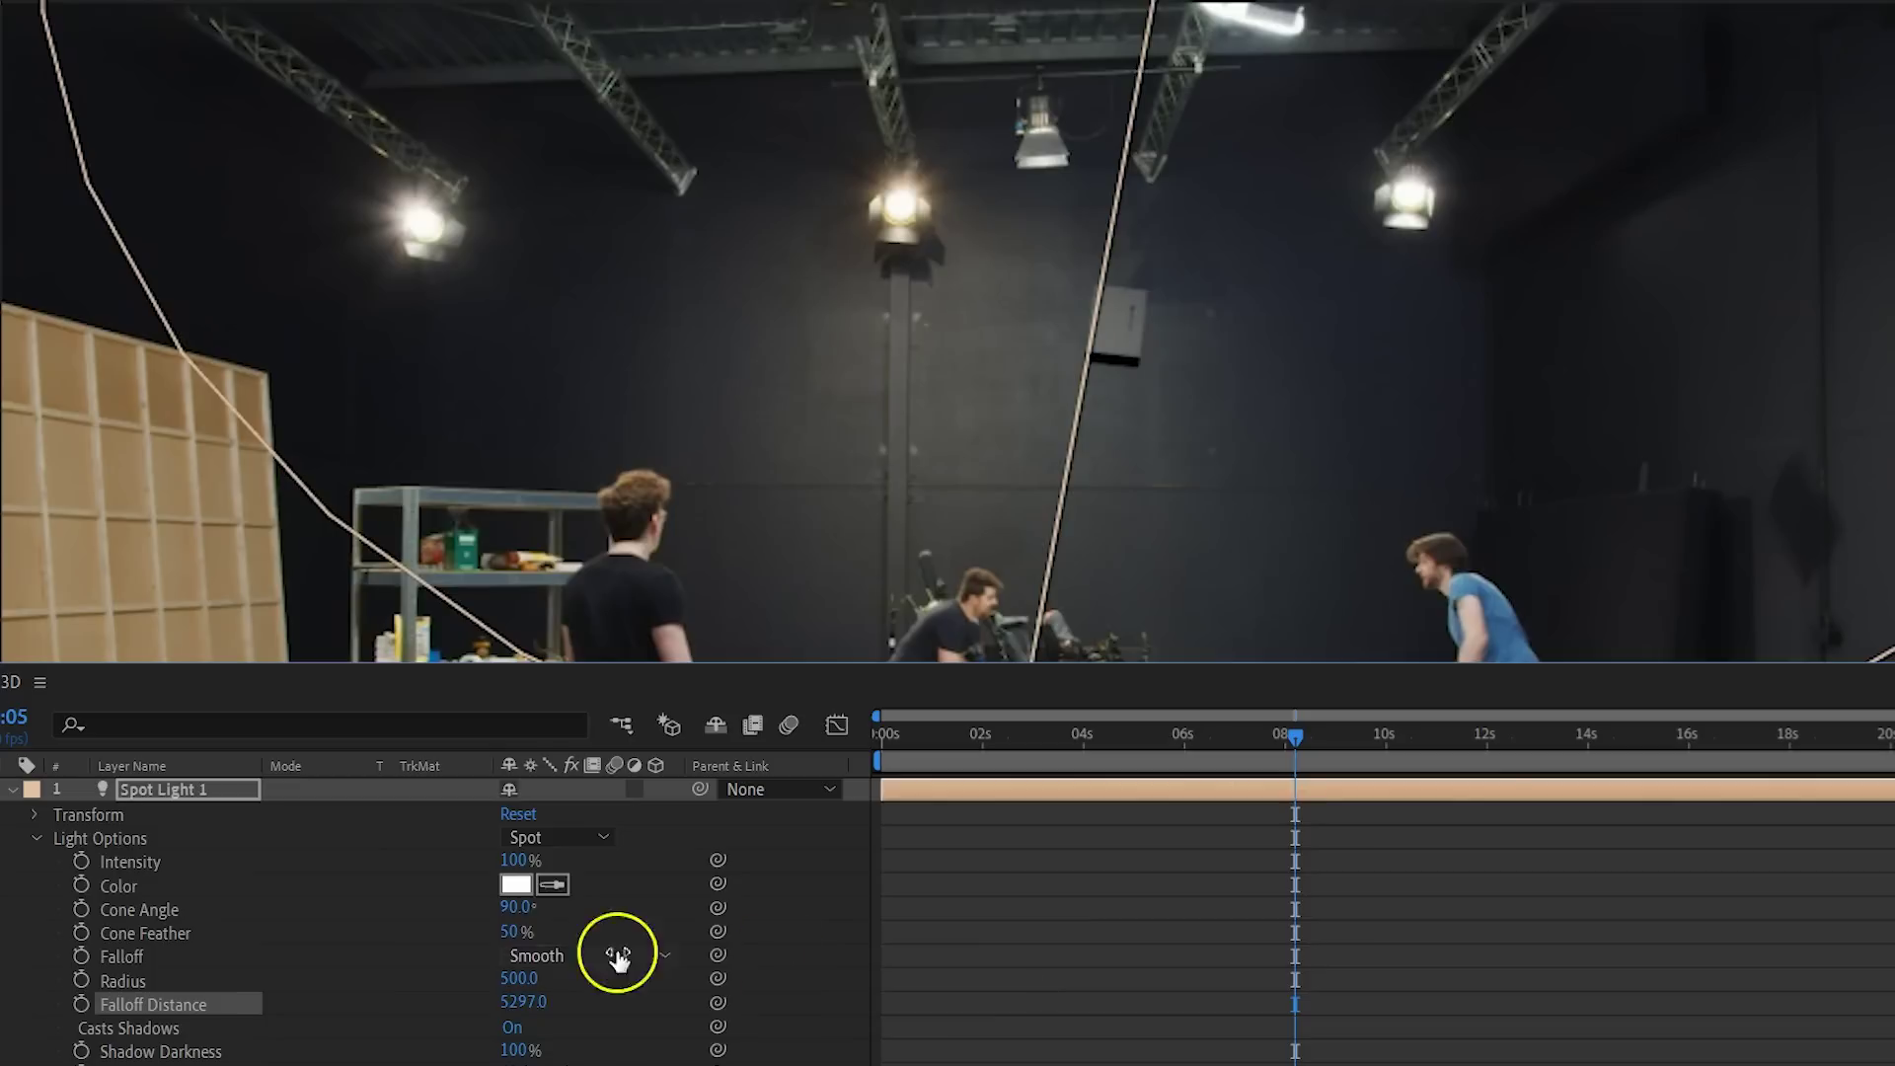
left_click_drag(520, 907, 540, 906)
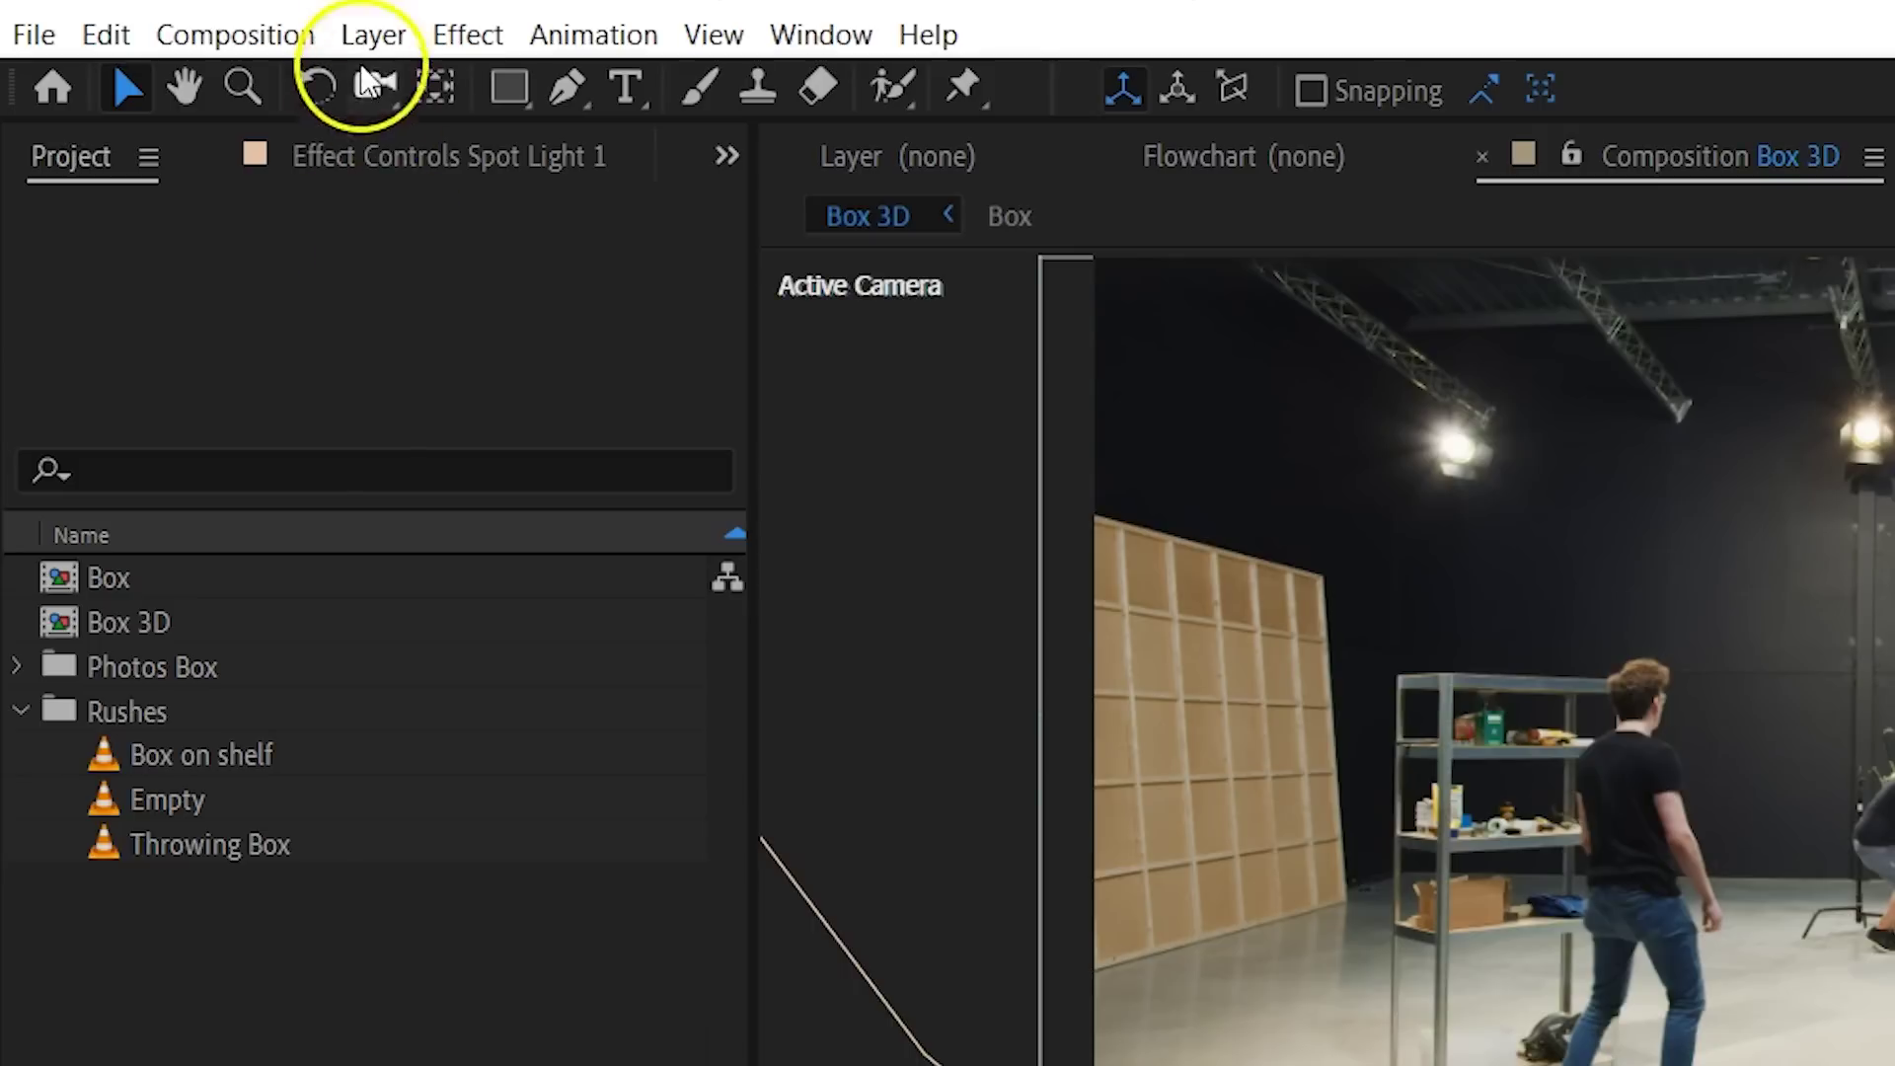
Step: Create a new Ambient Light 1 layer and show its options to set intensity 76%
left_click(371, 38)
mouse_move(425, 85)
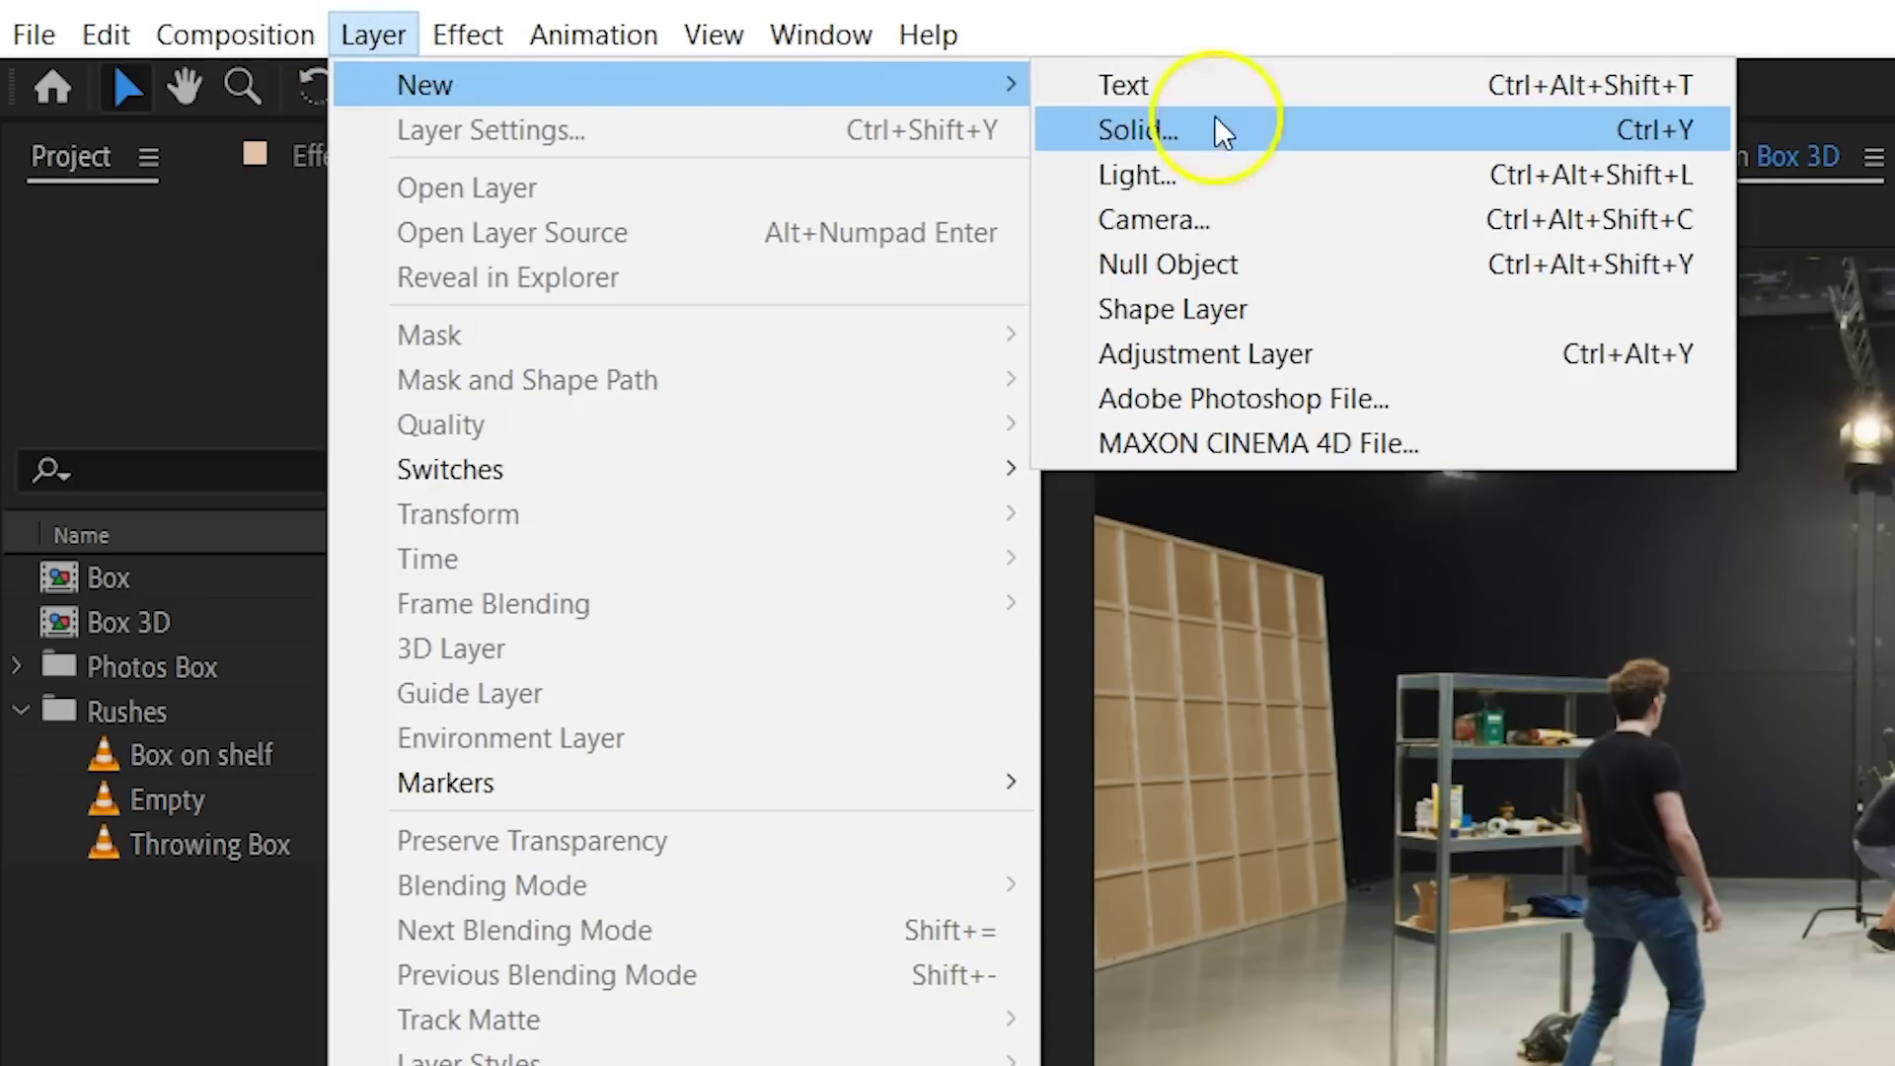
left_click(1259, 168)
left_click(1072, 204)
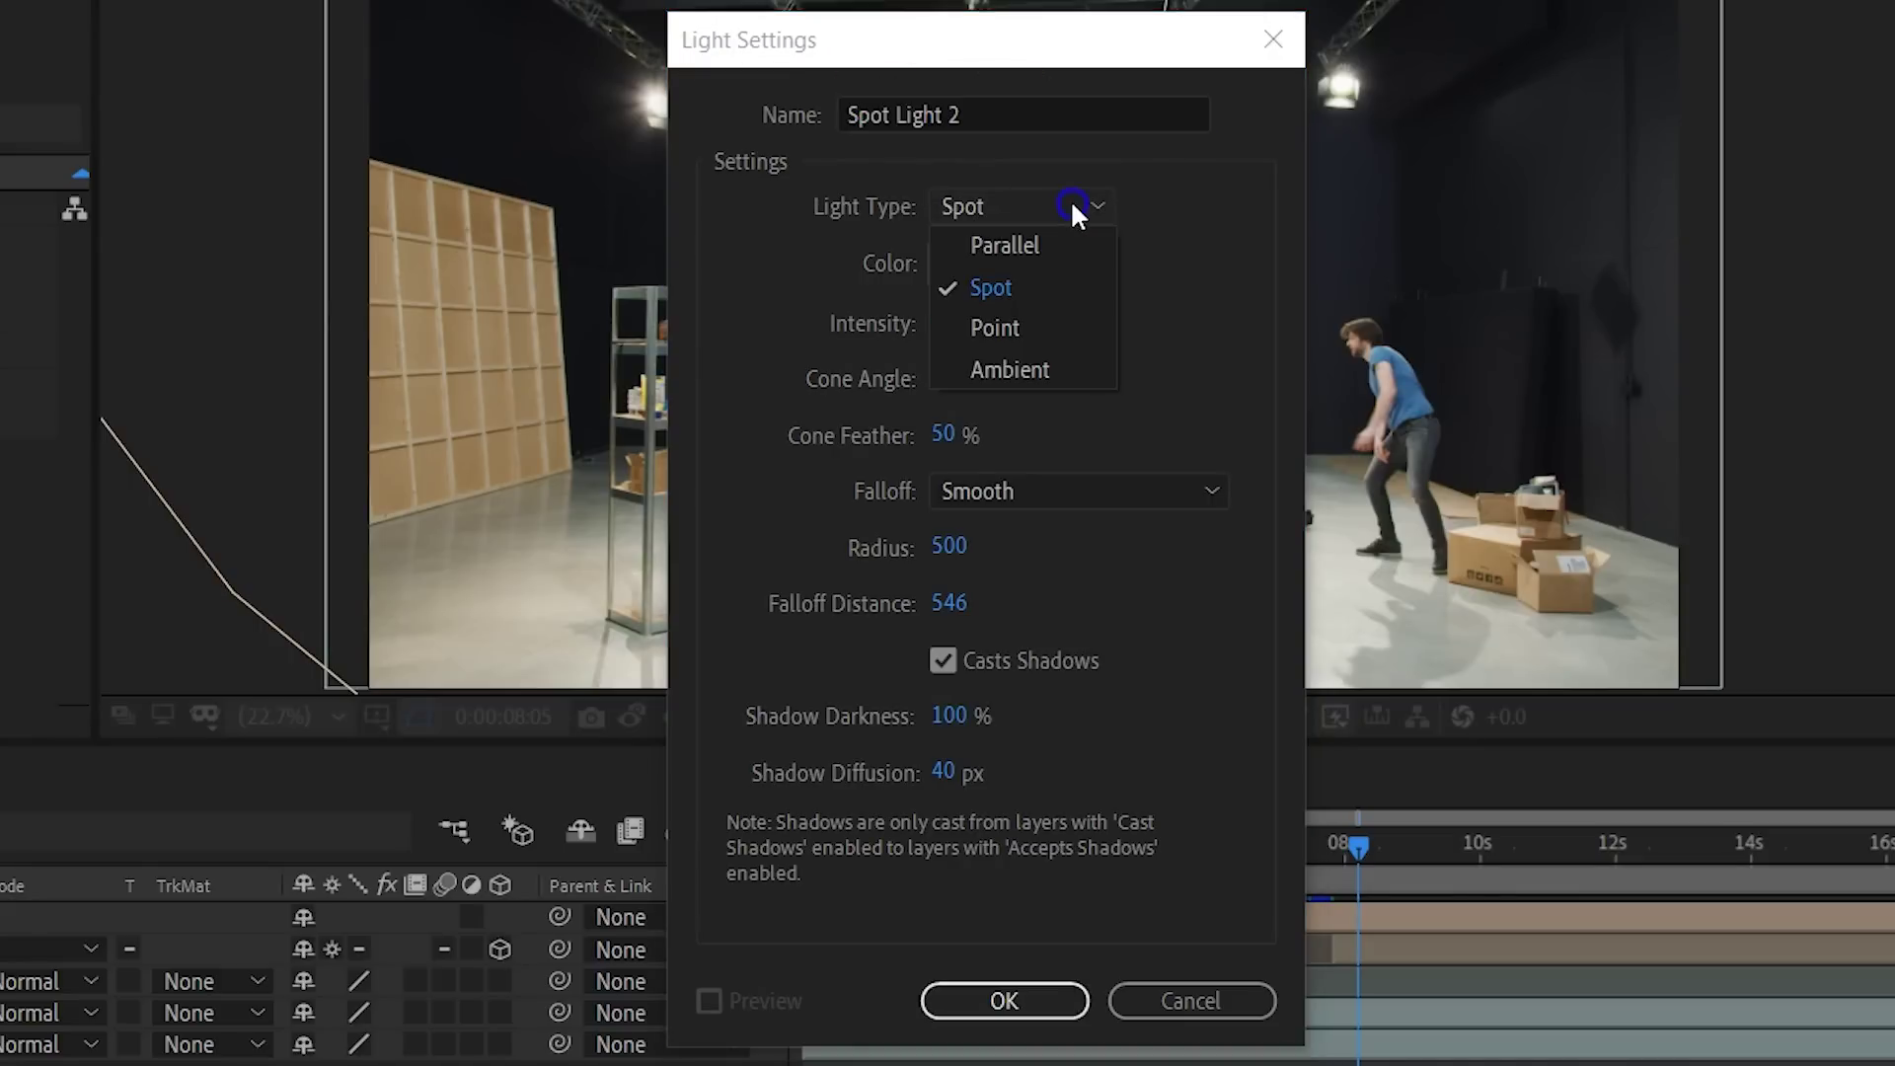
left_click(1051, 369)
left_click(967, 264)
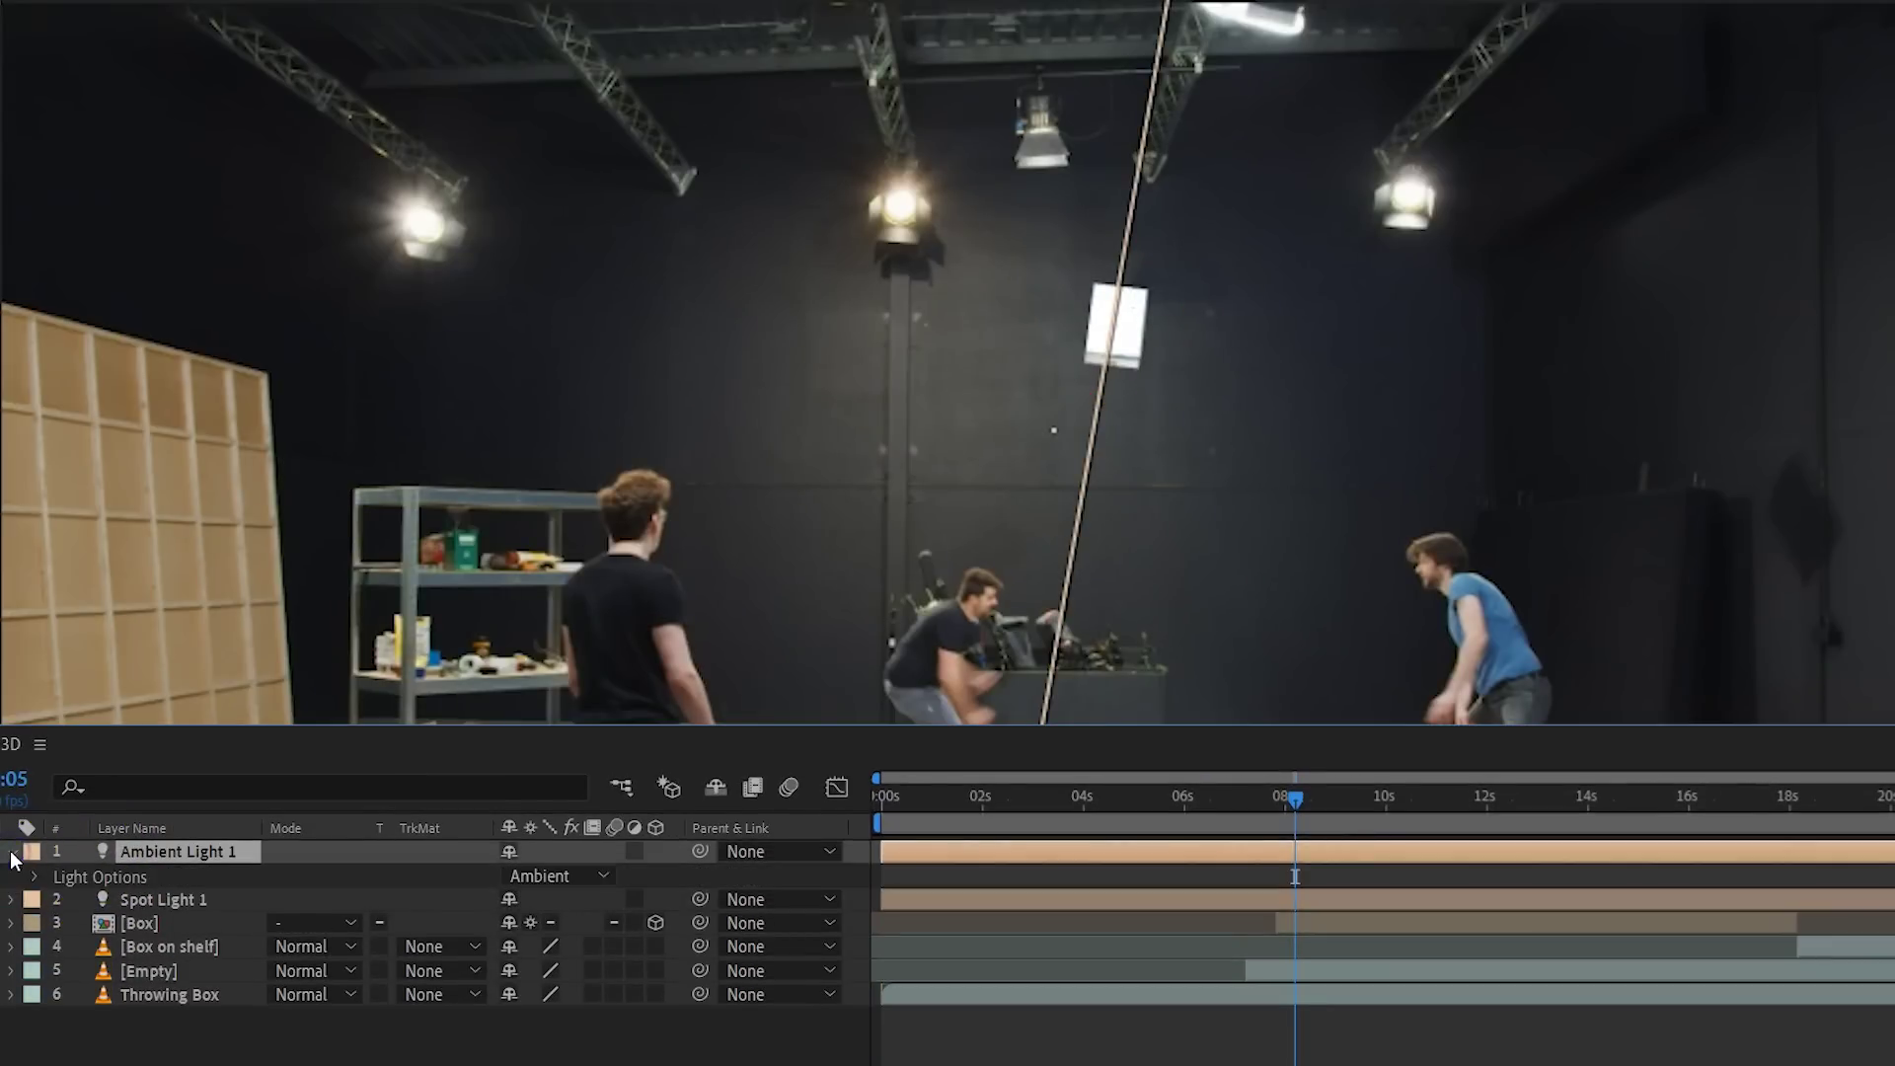
left_click(30, 876)
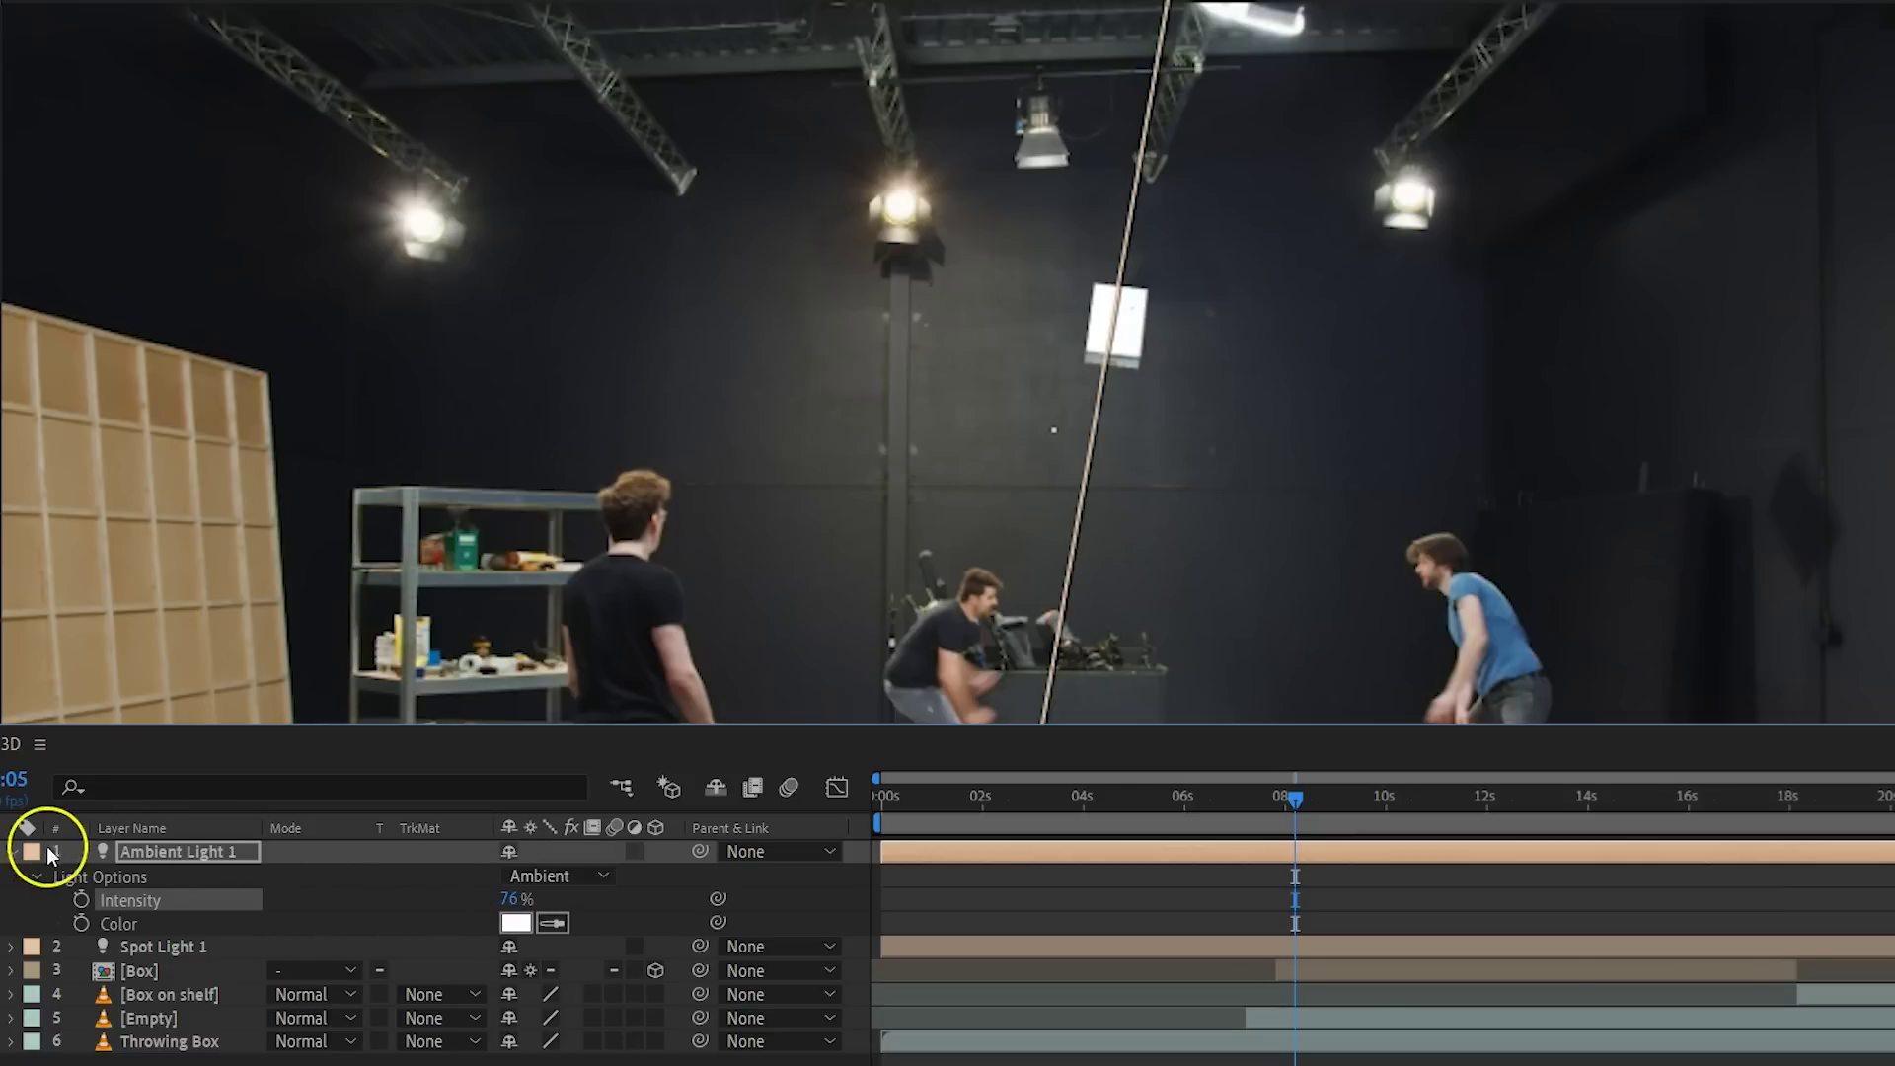
Step: Collapse Ambient Light 1's properties so the six layers are listed
left_click(18, 851)
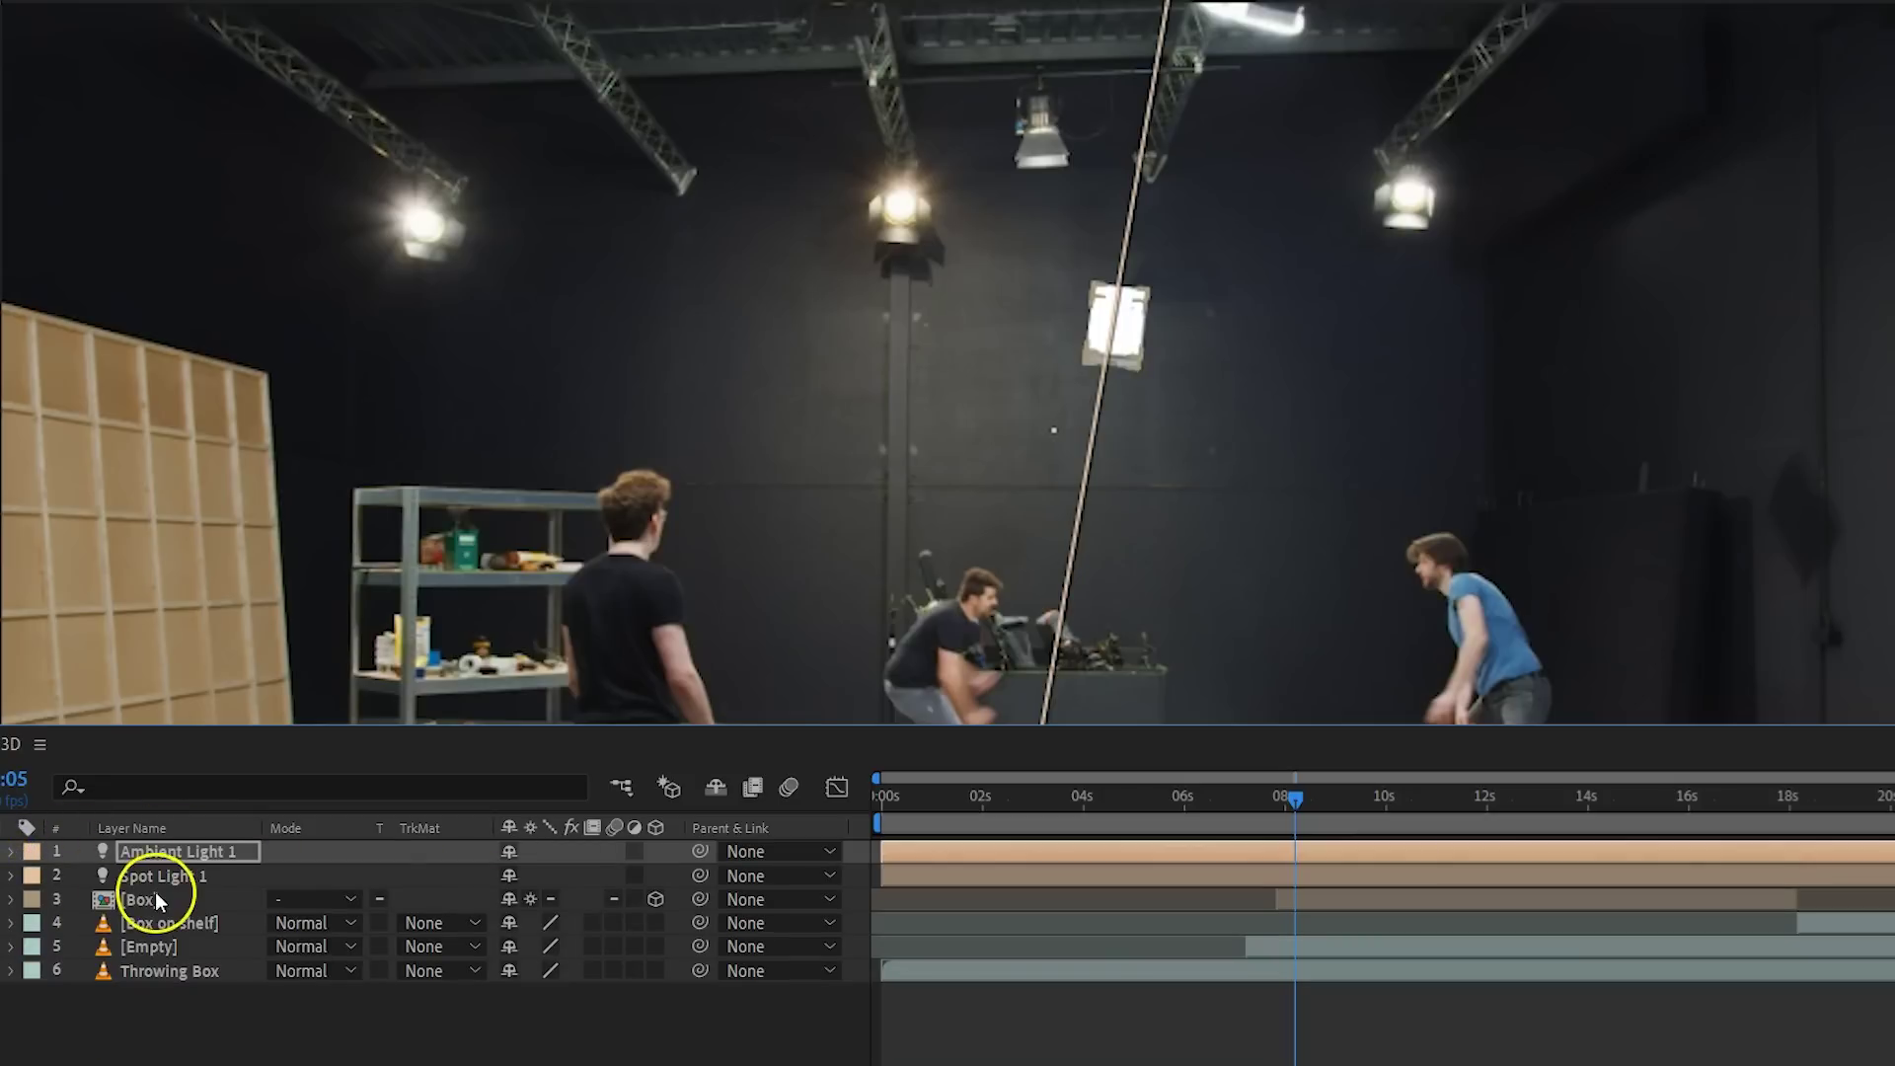